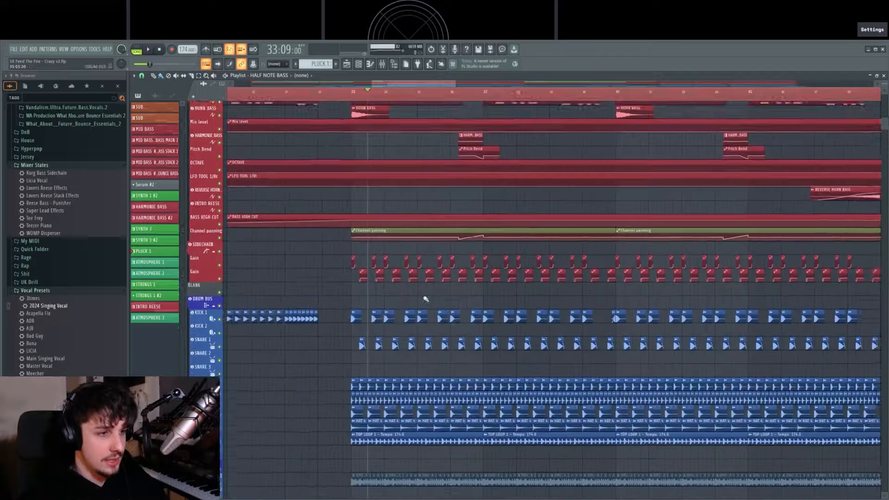
Solo the KICK 1 track and play its pattern from bar 33 of the playlist
scroll(463, 275, up, 4)
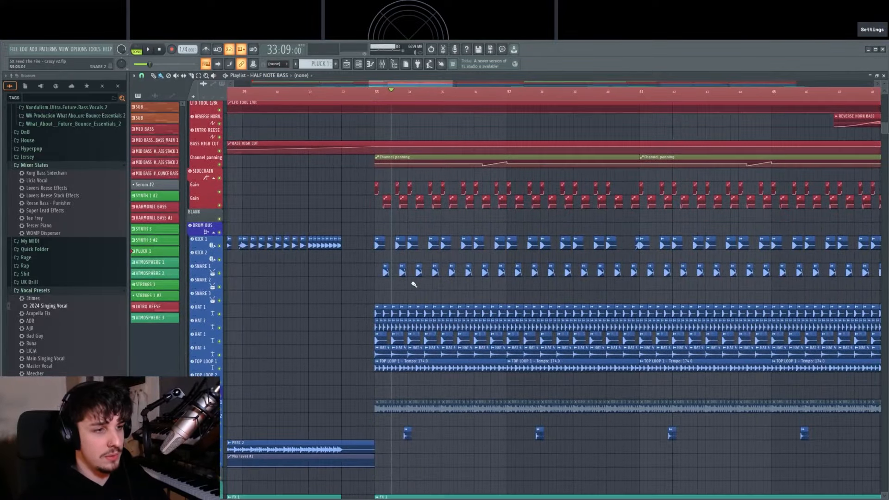
scroll(406, 232, up, 3)
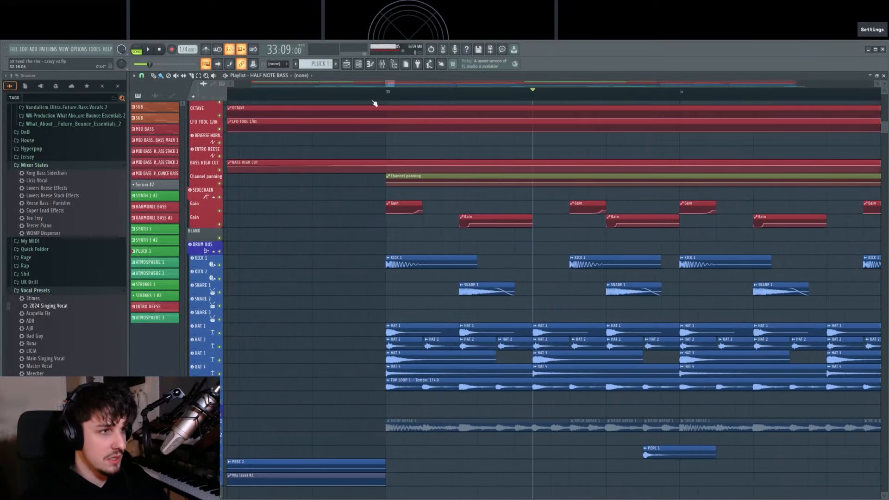
scroll(388, 94, up, 2)
scroll(270, 251, up, 3)
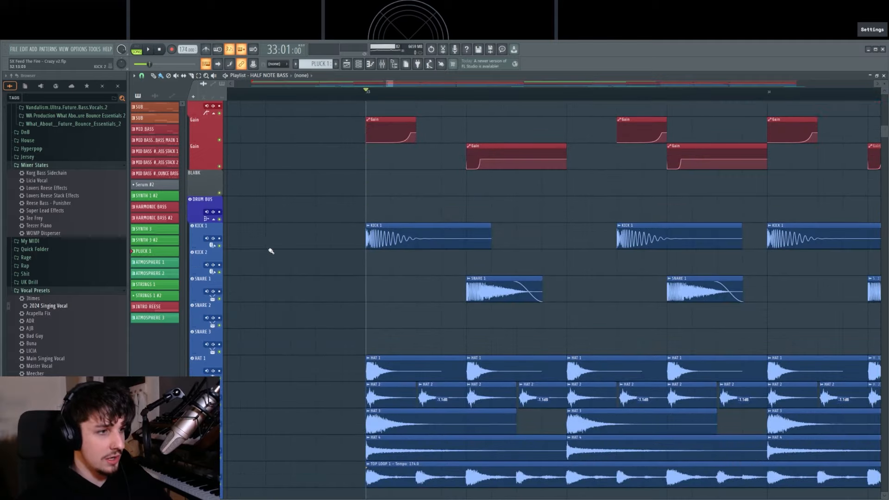
right_click(220, 247)
scroll(406, 274, down, 2)
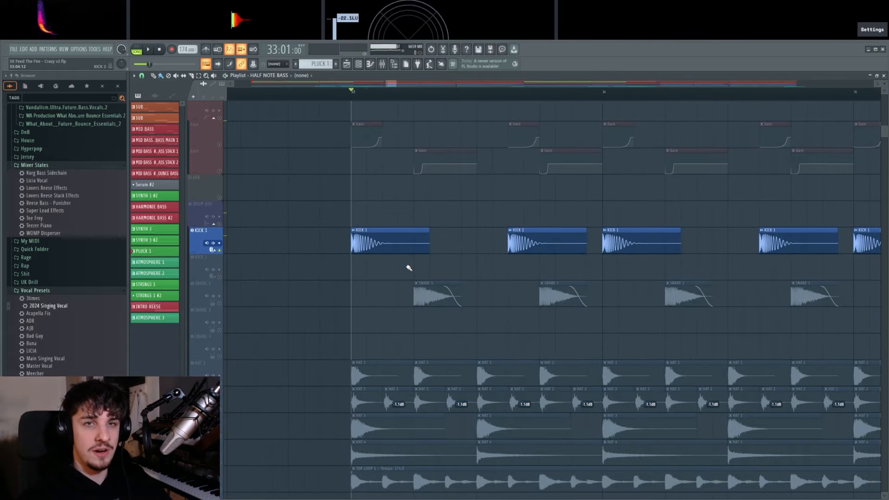
Solo the SNARE 1 track and play its hits from bar 33, beat 5
right_click(220, 300)
scroll(372, 102, up, 2)
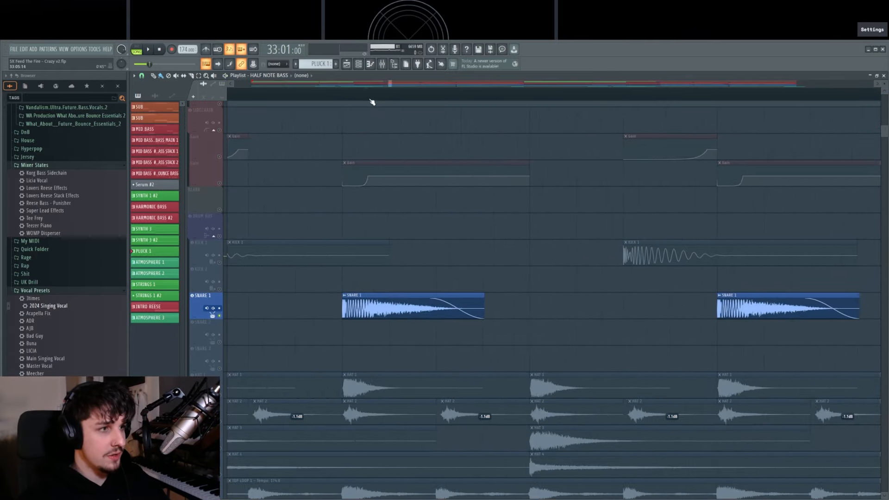
scroll(431, 258, down, 4)
key(space)
key(space)
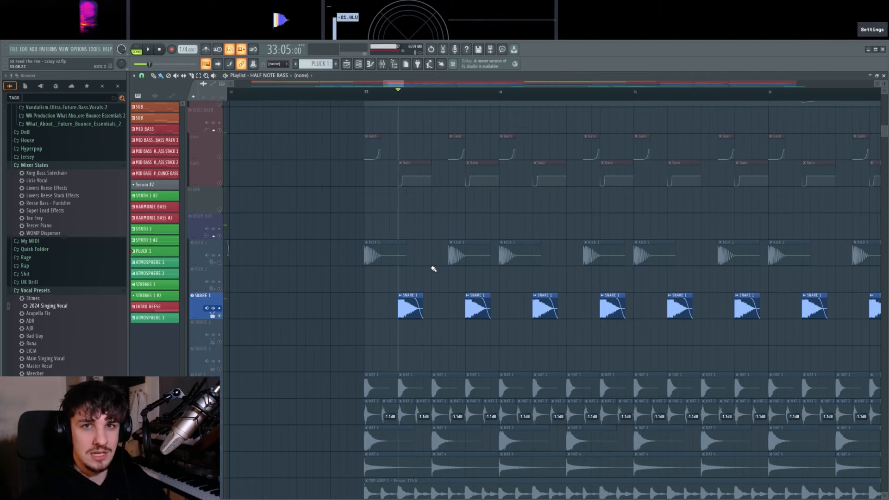
Unmute KICK 1 alongside SNARE 1 and play the two together from bar 33
scroll(434, 268, down, 3)
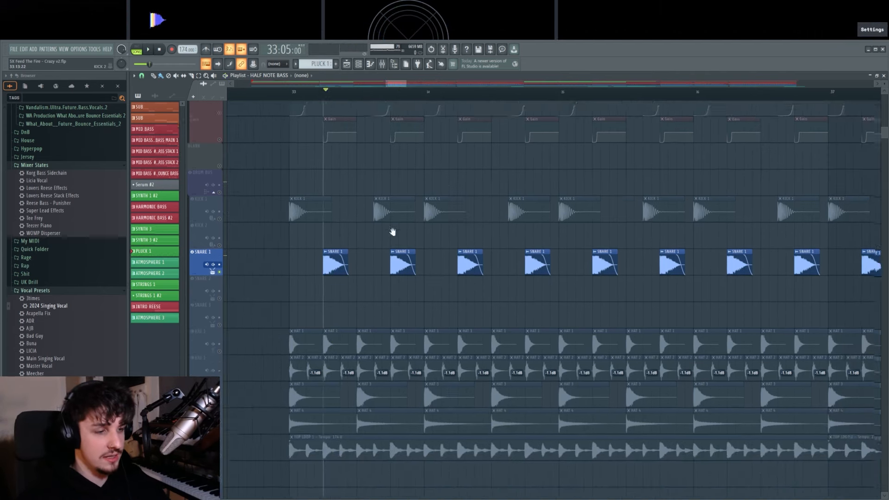
click(220, 205)
key(space)
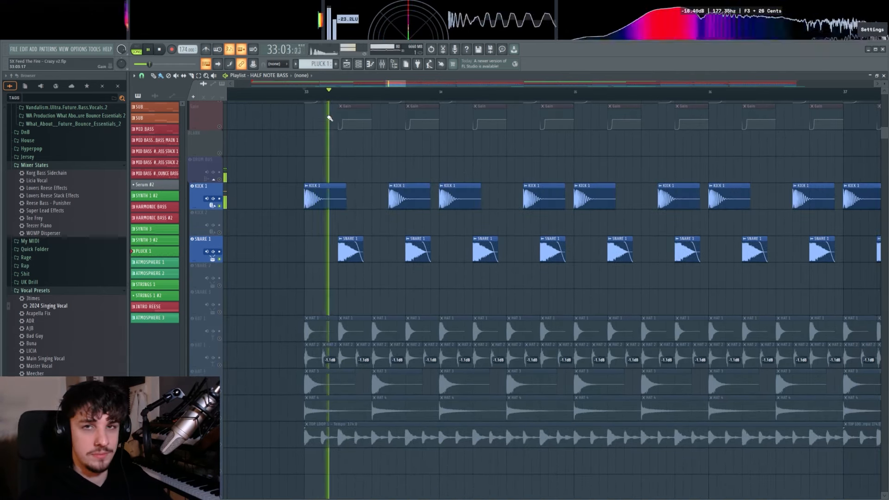
key(space)
scroll(378, 205, down, 3)
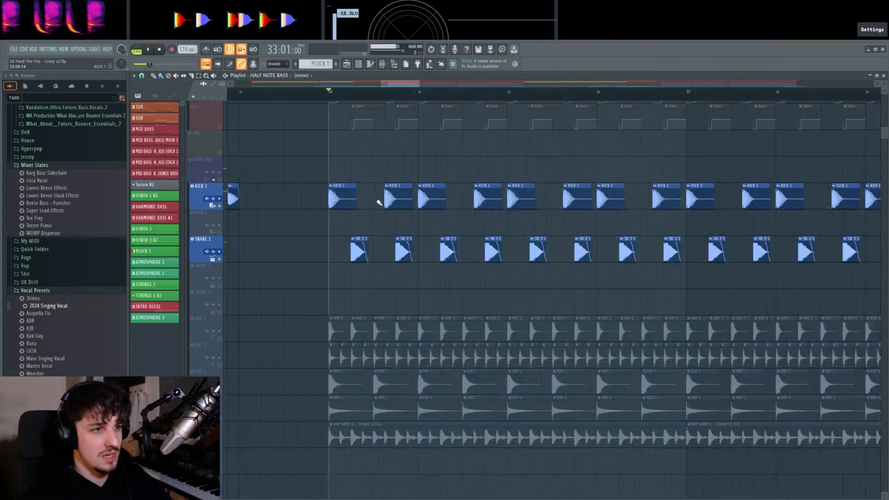
scroll(387, 252, up, 1)
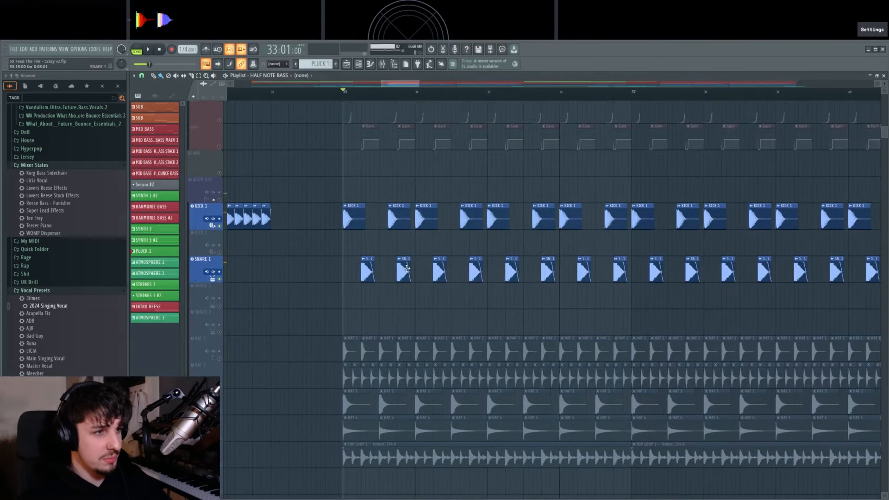
Isolate the HAT 1 track and play it from bar 33
scroll(412, 266, down, 3)
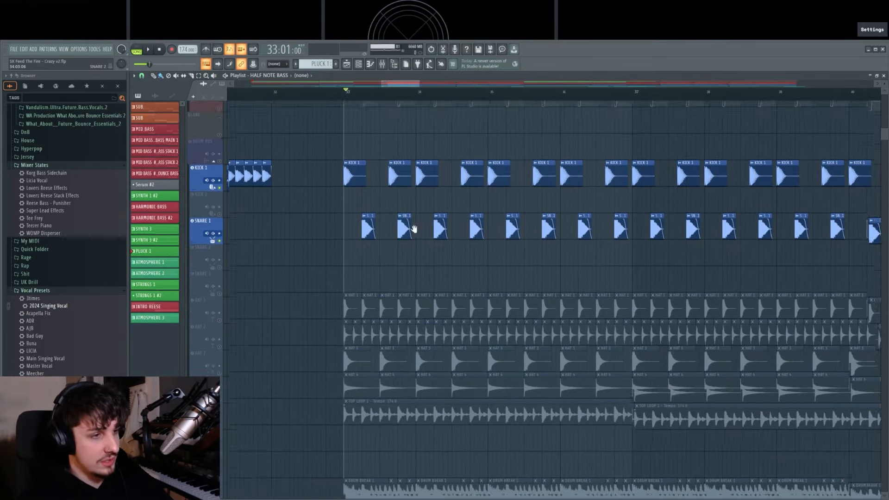
scroll(242, 284, up, 2)
click(213, 263)
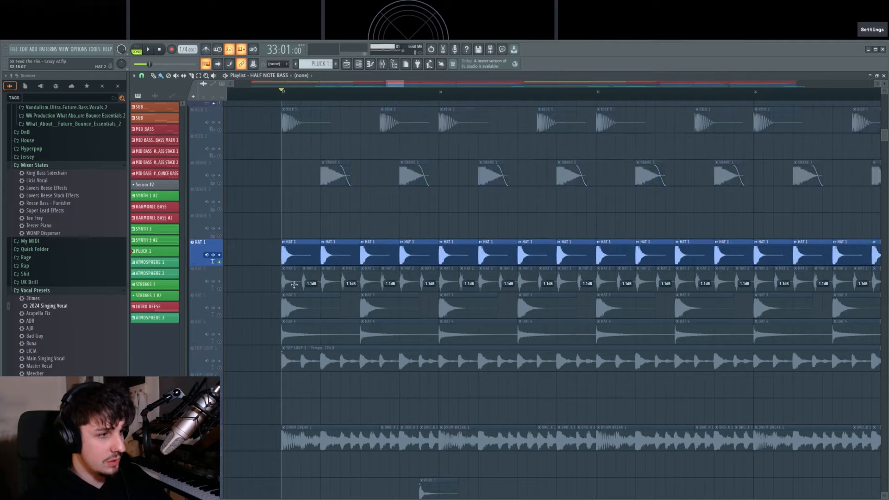
scroll(333, 262, down, 1)
key(space)
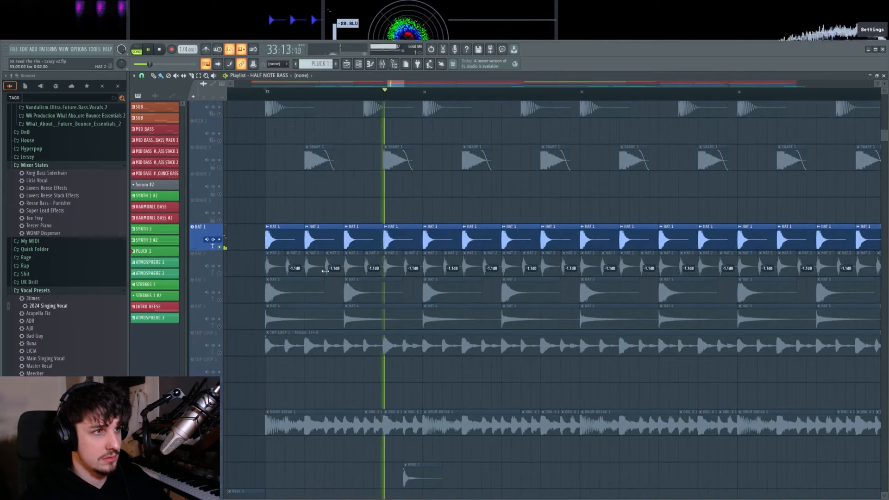
key(space)
Audition the HAT 2 and HAT 3 tracks one at a time in solo from bar 33
right_click(220, 273)
scroll(350, 265, down, 1)
key(space)
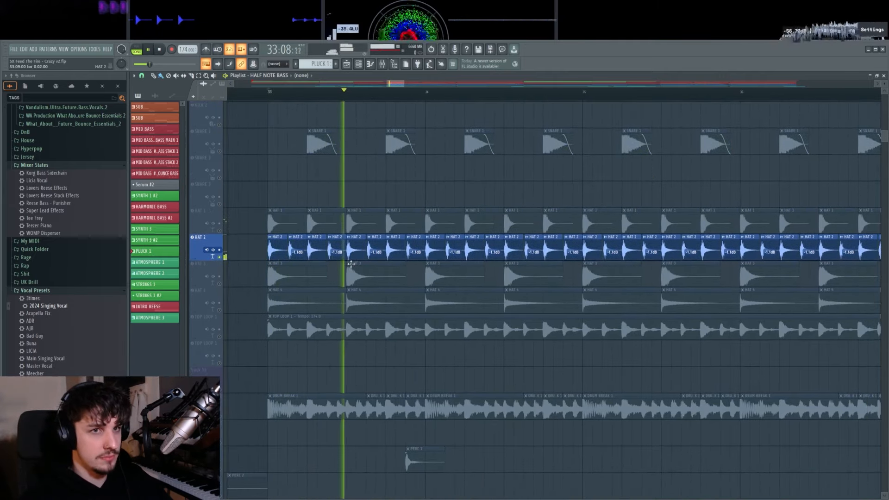
key(space)
right_click(220, 284)
key(space)
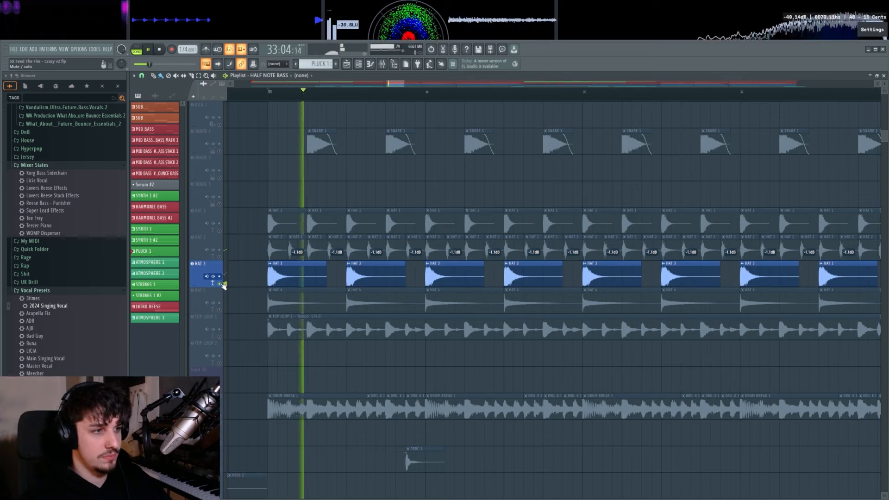
key(space)
Solo HAT 4 and play it from bar 33, and play it again with TOP LOOP 1 unmuted
right_click(220, 310)
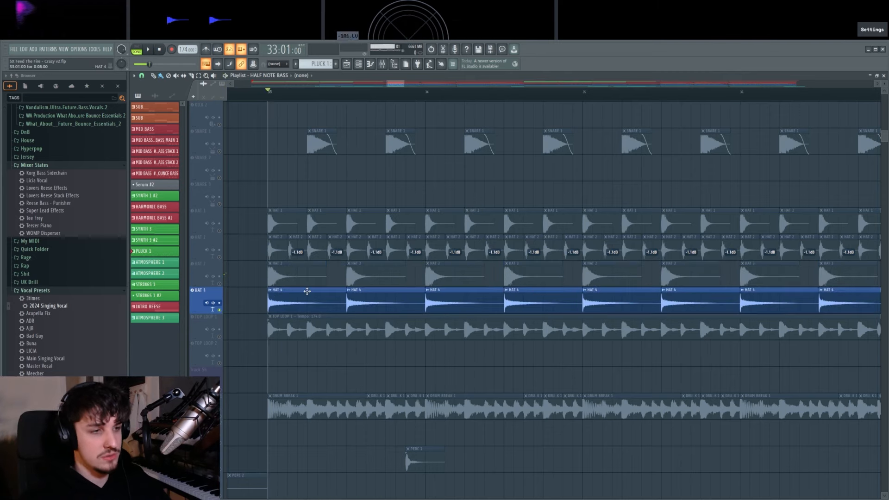
key(space)
key(space)
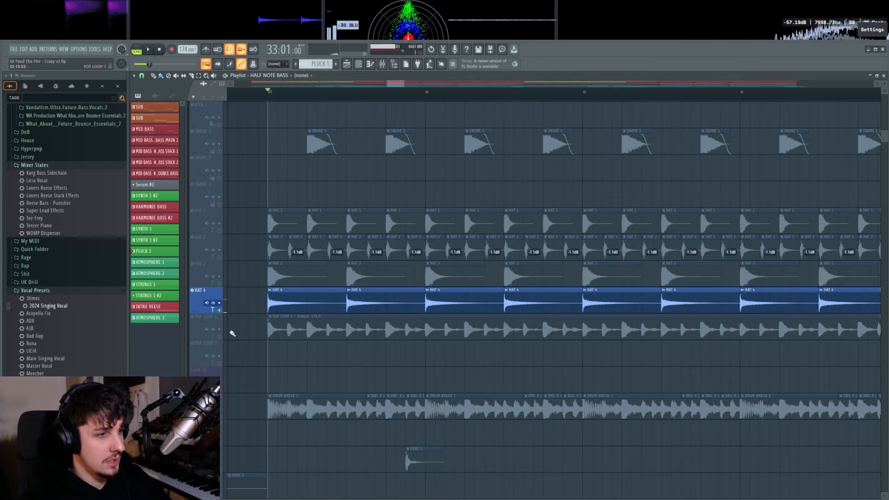
click(221, 337)
scroll(223, 301, down, 1)
key(space)
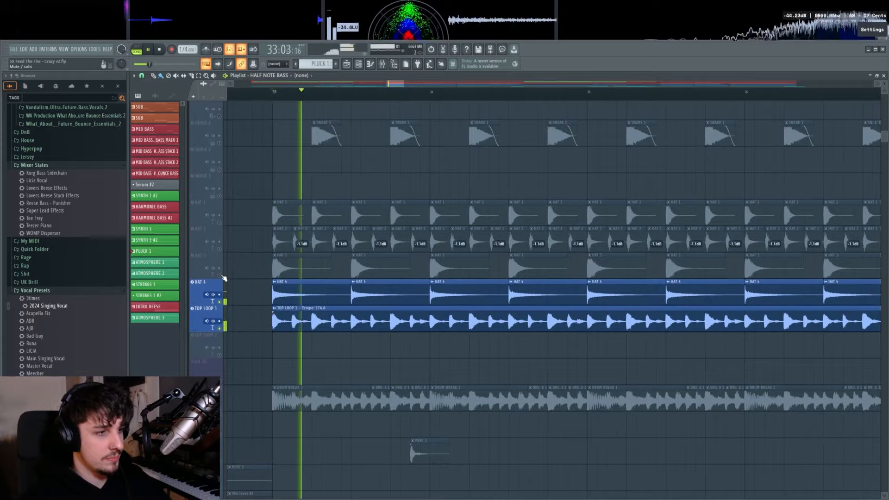
key(space)
Unmute HAT 1, HAT 2 and HAT 3 plus the kick and snare tracks alongside HAT 4 and TOP LOOP 1
click(220, 275)
click(219, 248)
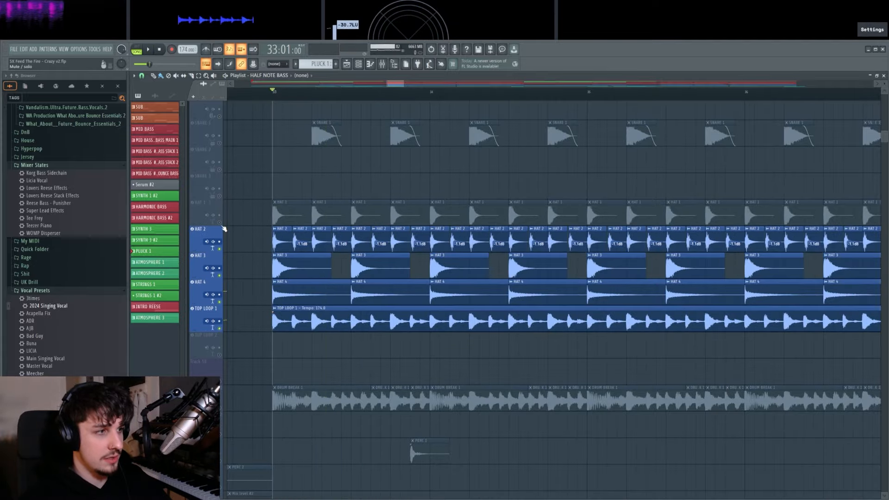
click(220, 222)
scroll(275, 235, up, 3)
scroll(276, 235, down, 3)
Play the combined kick, snare, hat and top loop groove from bar 33
key(space)
scroll(371, 278, down, 1)
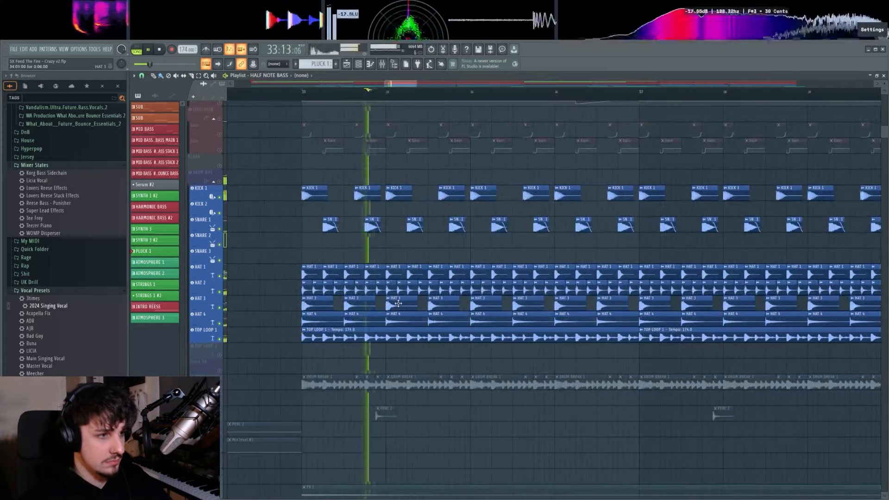
key(space)
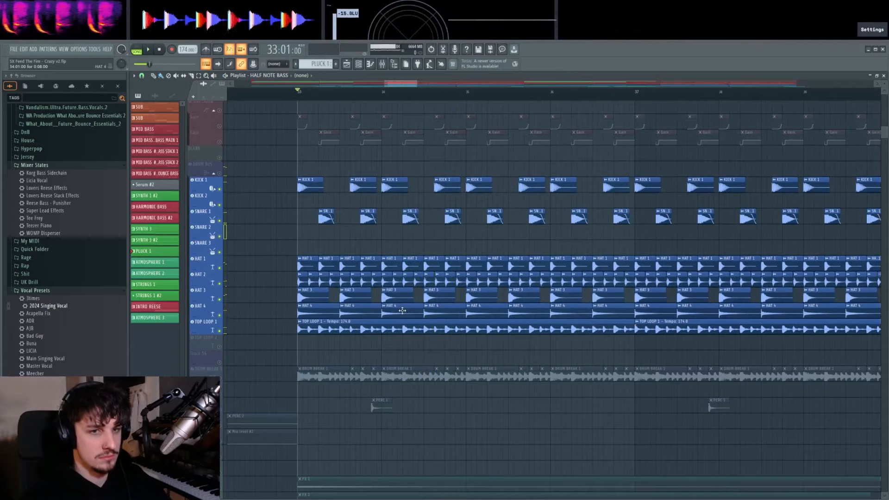
scroll(408, 299, down, 1)
scroll(408, 299, down, 4)
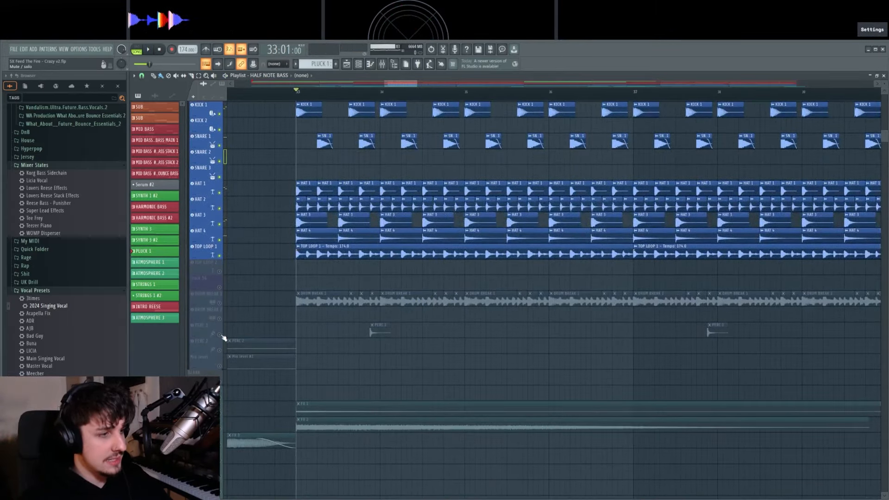
scroll(354, 333, up, 5)
key(space)
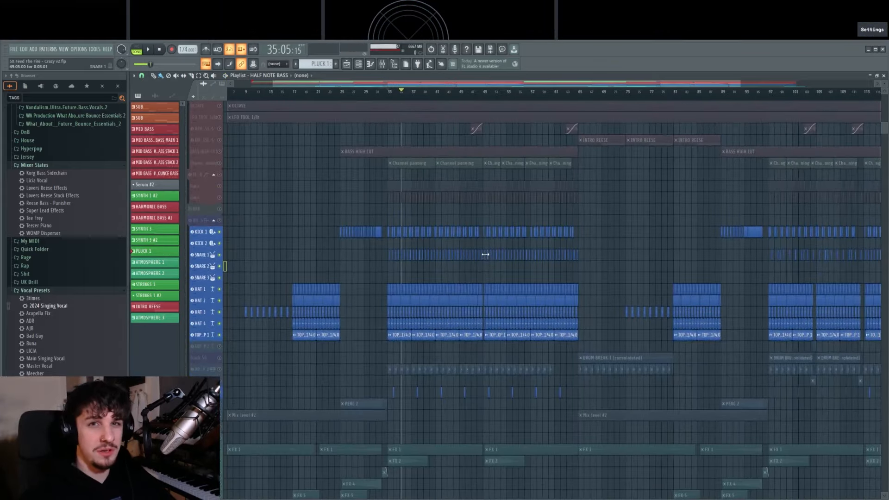
Set the playback position to the middle of bar 48 and play the drum transition through bar 49
scroll(485, 276, up, 6)
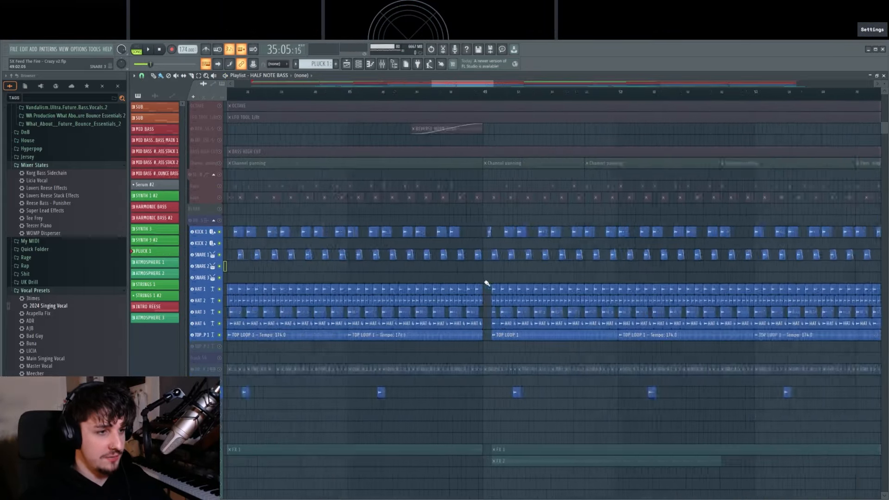
scroll(489, 328, up, 3)
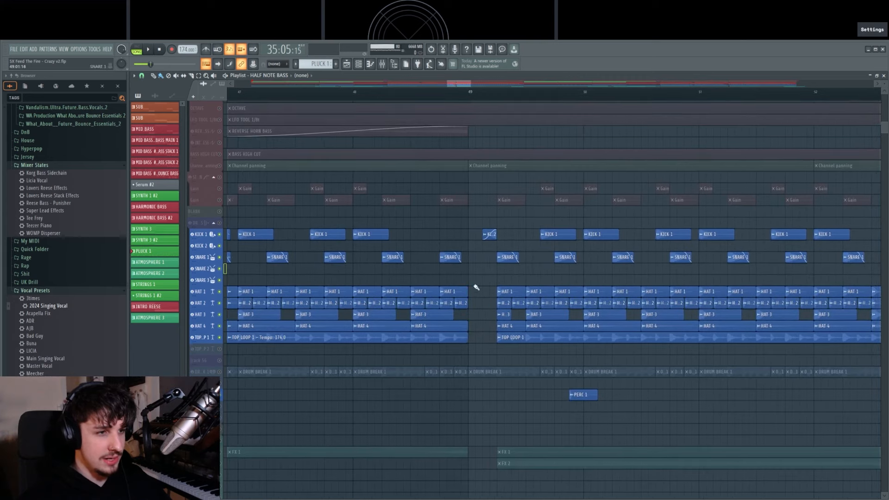
scroll(480, 297, up, 3)
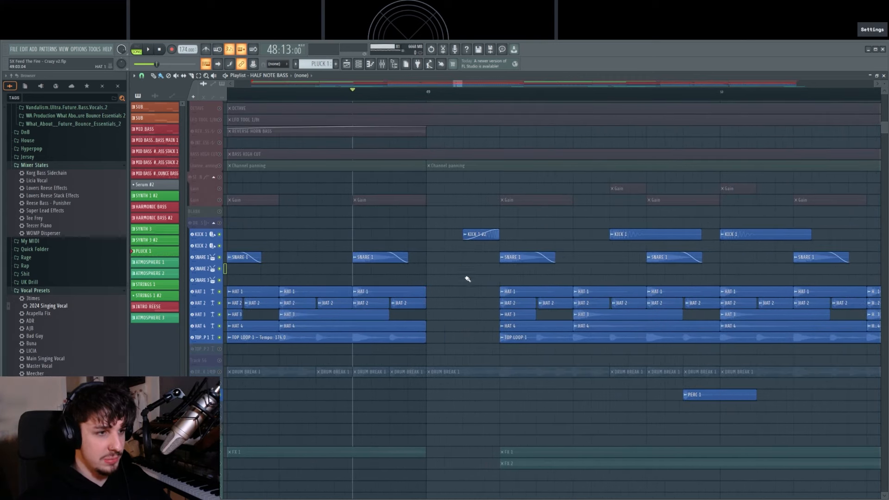
drag(471, 272, 503, 281)
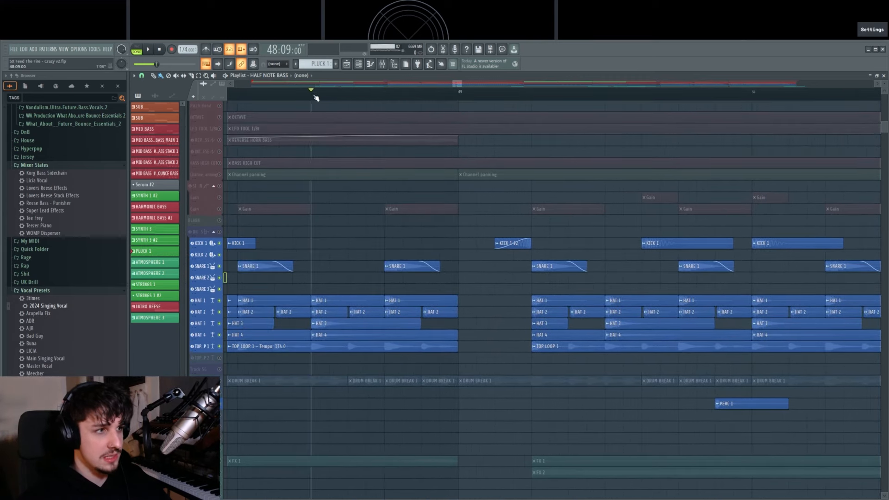
key(space)
scroll(482, 257, down, 4)
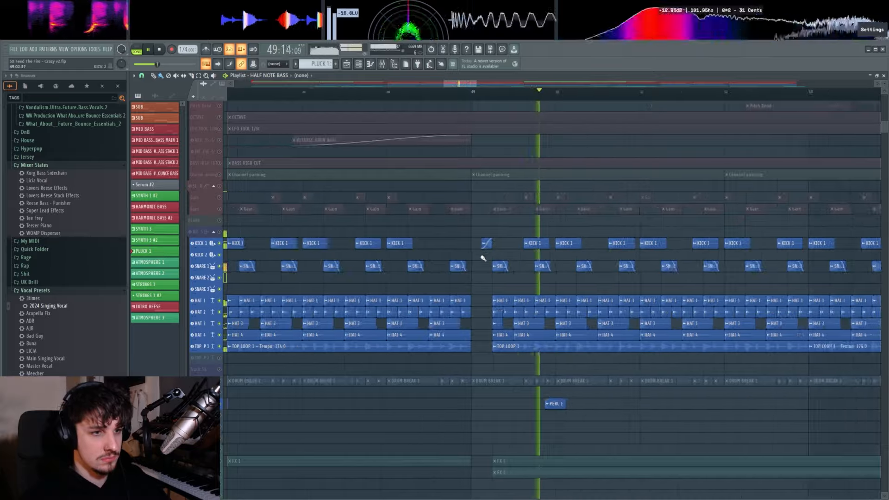
key(space)
Solo the MUZZ BASS MAIN track and move the playback position to bar 33
scroll(483, 258, up, 3)
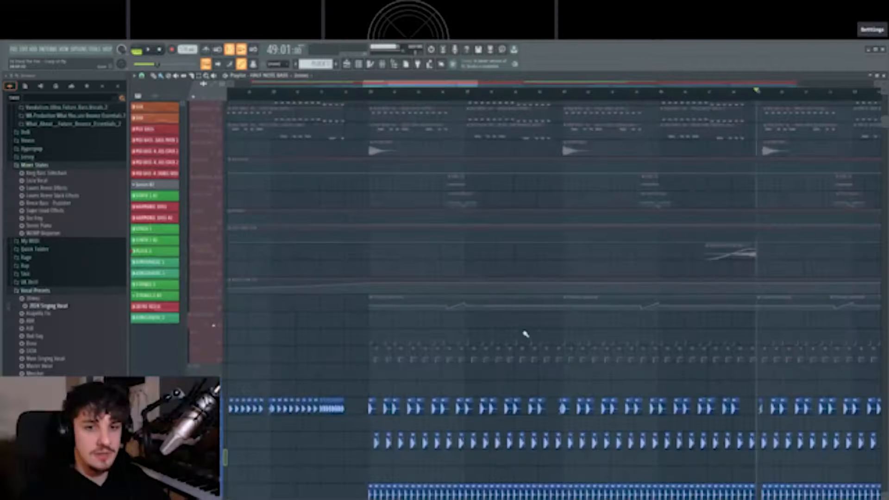
scroll(539, 398, down, 3)
scroll(540, 404, up, 6)
scroll(308, 283, up, 4)
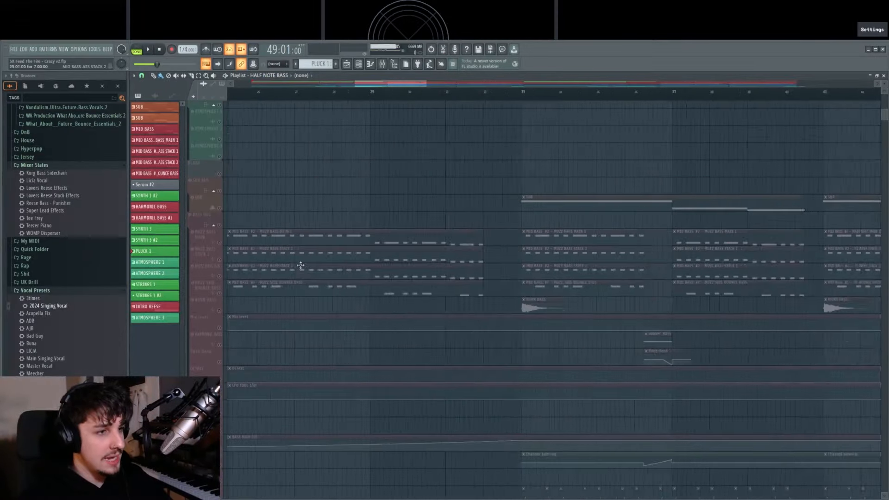
scroll(300, 264, right, 3)
scroll(213, 265, up, 1)
click(219, 266)
scroll(381, 286, up, 3)
drag(381, 286, 582, 307)
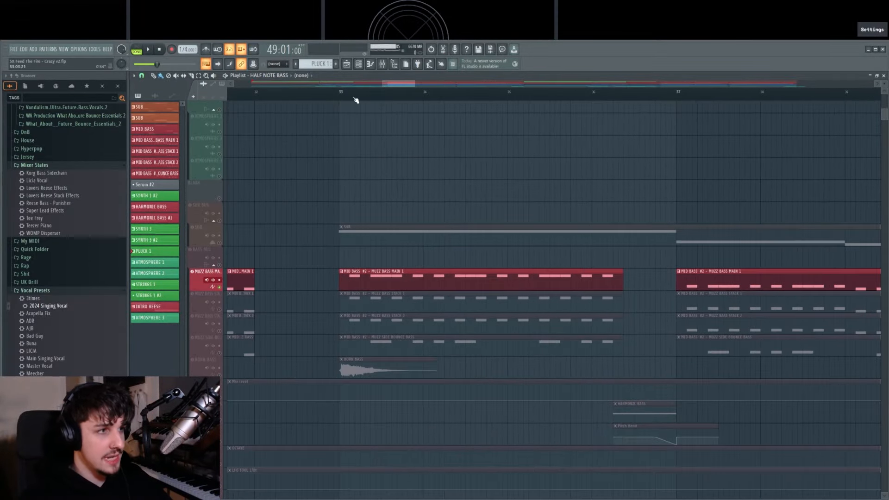
scroll(401, 247, up, 4)
drag(417, 299, 426, 276)
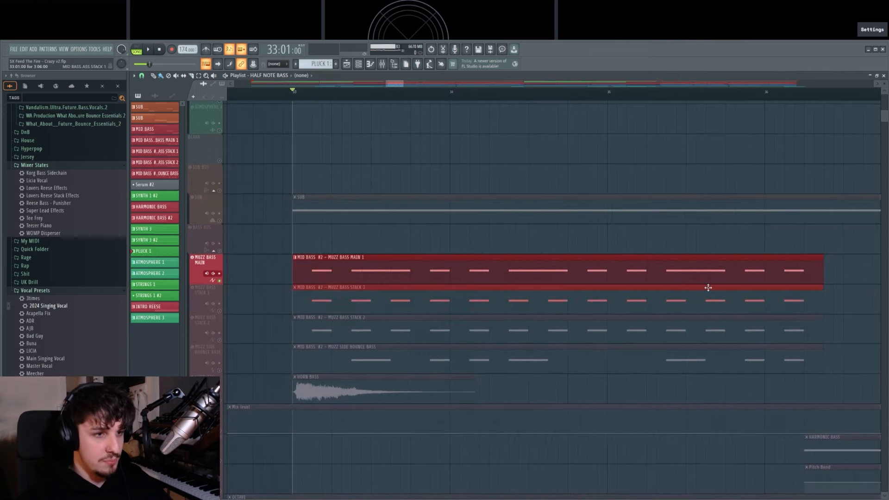
Open the MUZZ BASS MAIN 1 clip at bar 33 in the piano roll to show its notes
scroll(605, 261, down, 4)
drag(518, 267, 451, 258)
double_click(450, 259)
scroll(443, 263, down, 6)
drag(491, 280, 526, 300)
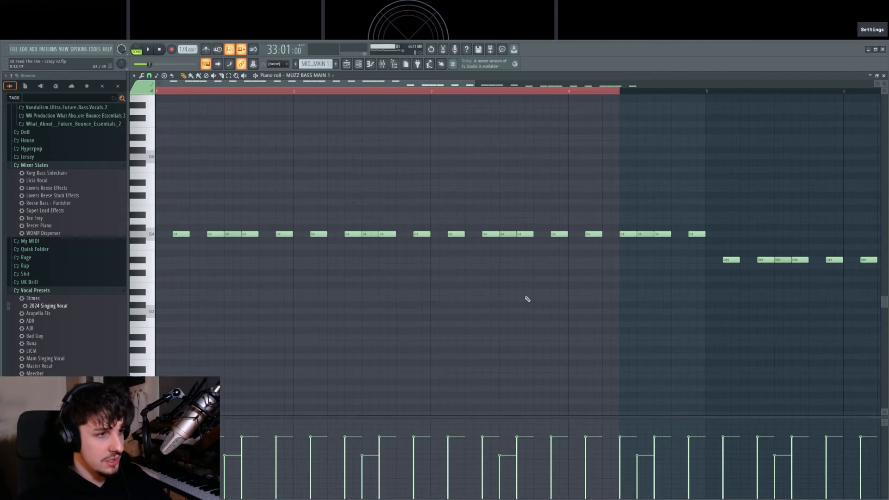
Fill the gaps in the first bar of the MUZZ BASS MAIN 1 pattern with additional G4 notes
scroll(523, 291, down, 1)
drag(501, 259, 504, 287)
click(203, 265)
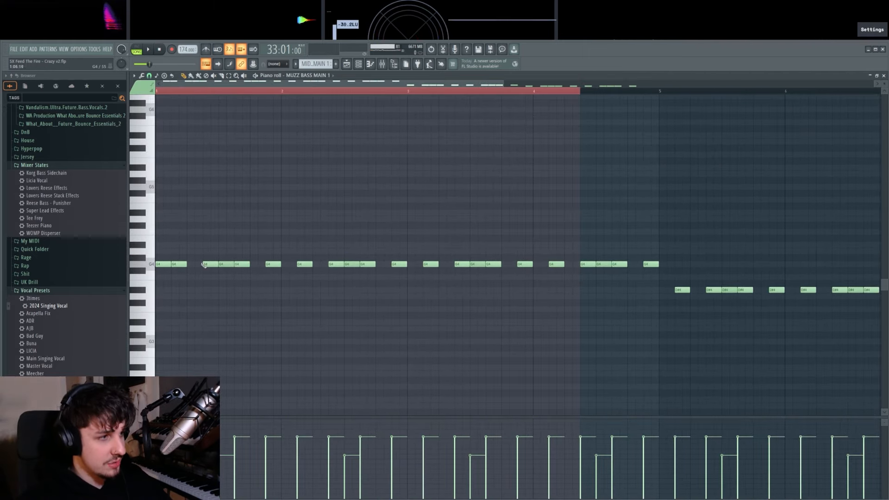
click(197, 264)
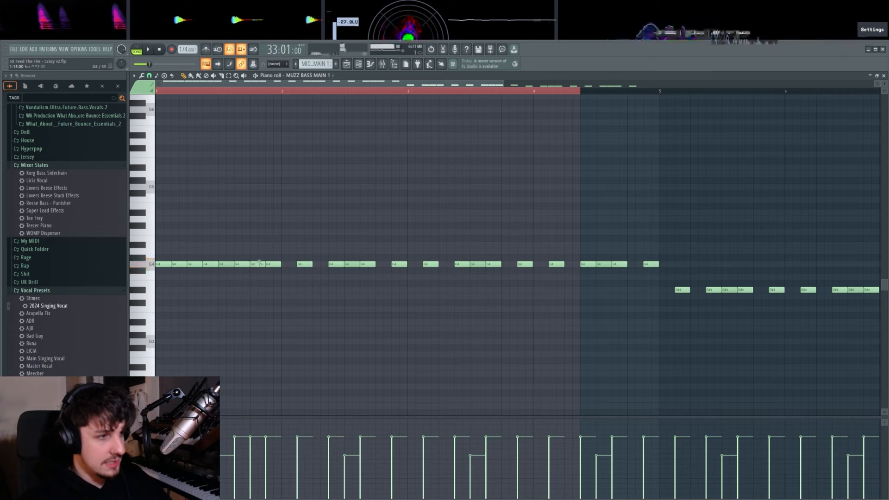
Play the filled-in MUZZ BASS MAIN 1 pattern and undo the G4 notes added in its first bar
click(259, 264)
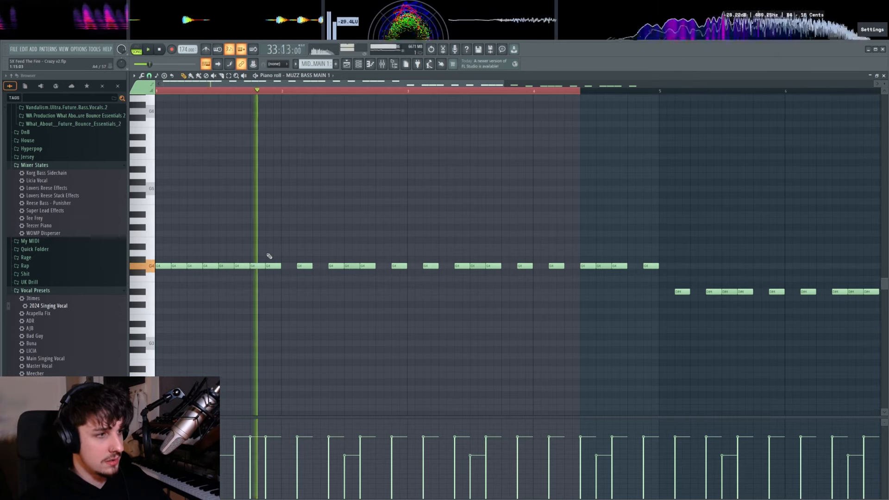
key(space)
key(ctrl+z)
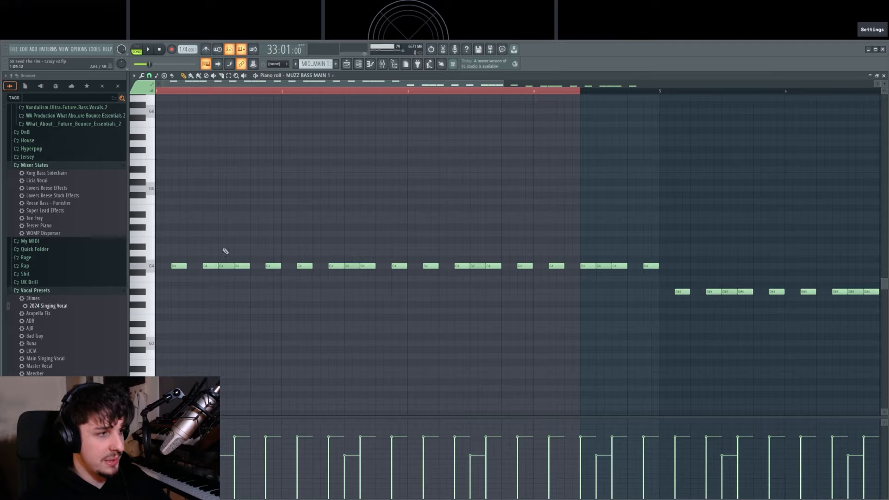
Play the original MUZZ BASS MAIN 1 rhythm from bar 33 and return to the playlist
scroll(313, 238, down, 1)
ctrl+click(313, 238)
scroll(290, 241, up, 1)
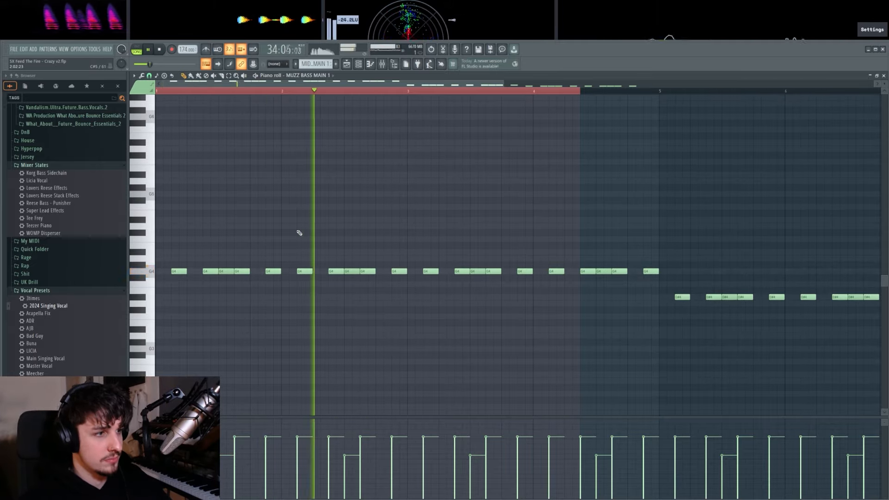
key(F5)
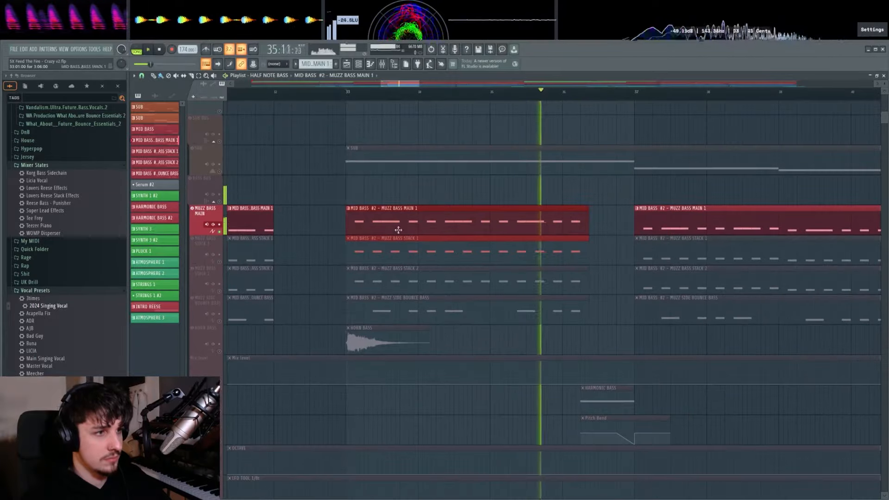
key(space)
Unmute the KICK 1 and main snare tracks alongside the soloed bass and play them together from bar 33
scroll(375, 250, down, 10)
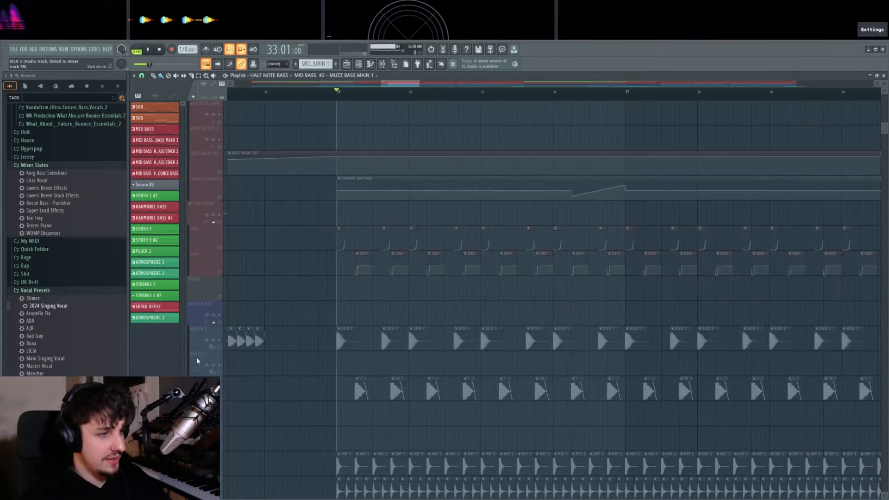
click(221, 349)
ctrl+click(221, 393)
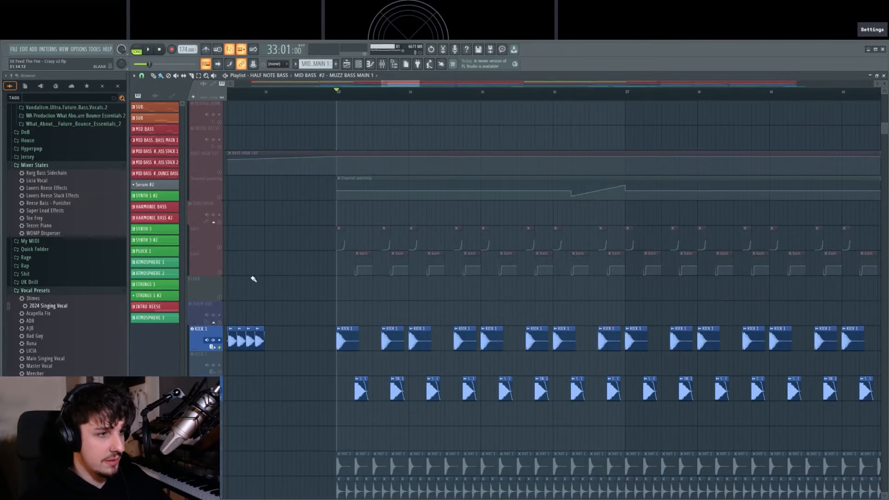
key(space)
scroll(378, 302, up, 1)
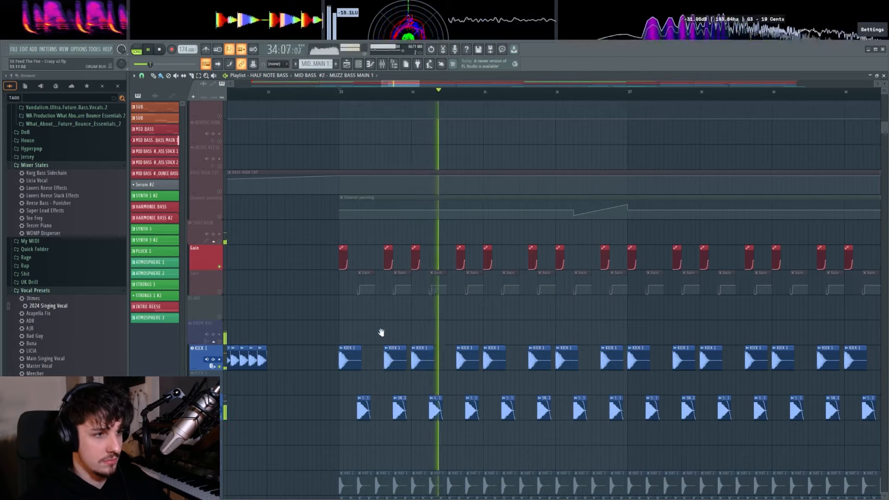
scroll(381, 333, up, 1)
key(space)
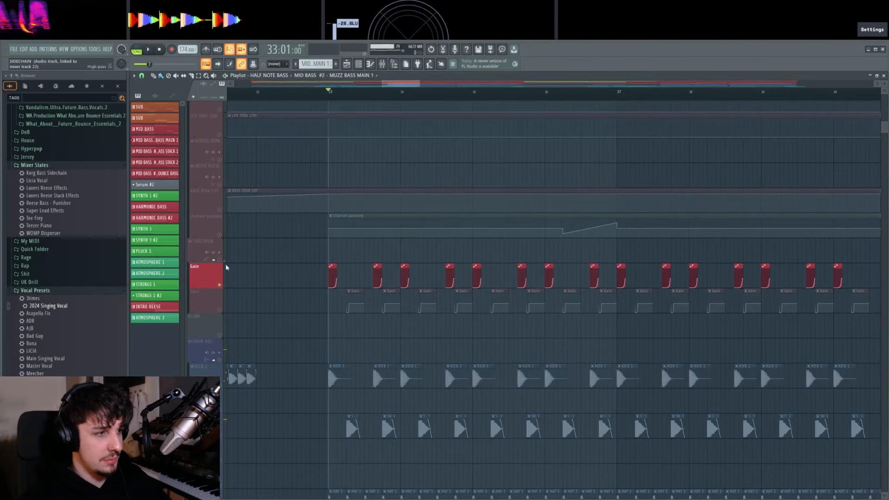
Open the Serum instrument of MUZZ BASS MAIN 1 and play its sound from bar 33
scroll(259, 291, up, 5)
click(245, 296)
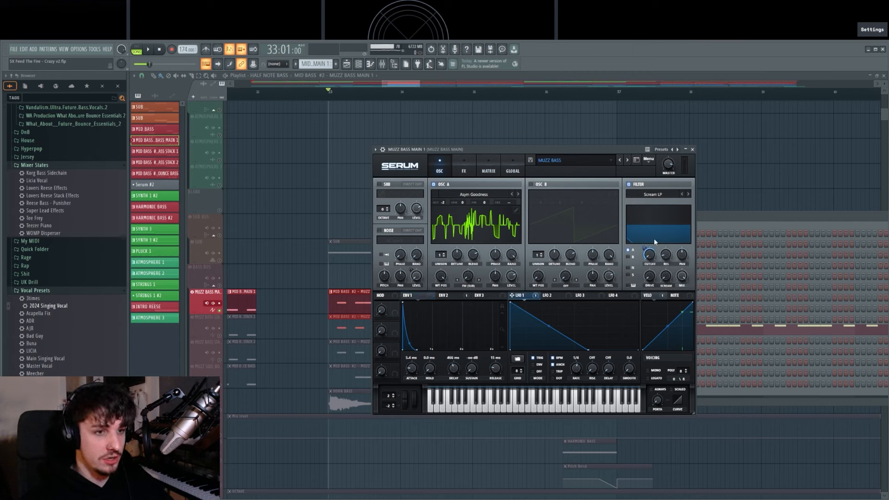
key(space)
key(space)
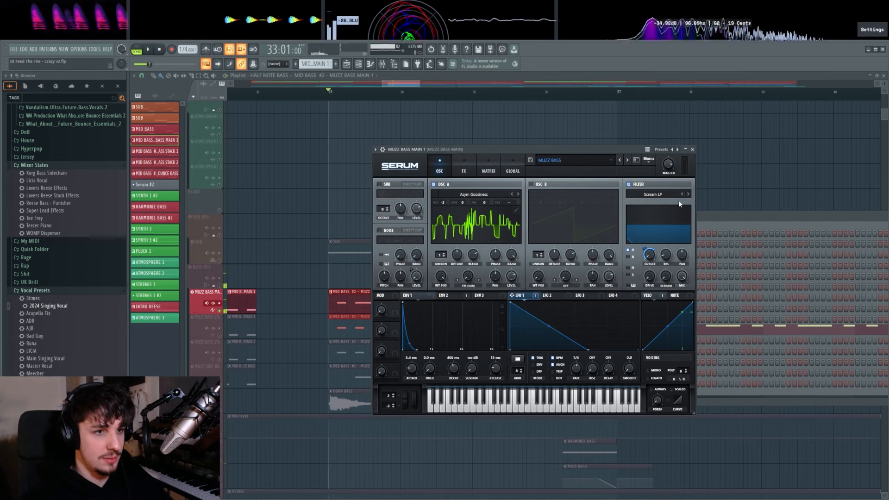
Examine Serum's distortion and chorus effects, then return to the oscillator page and play the bass
click(465, 169)
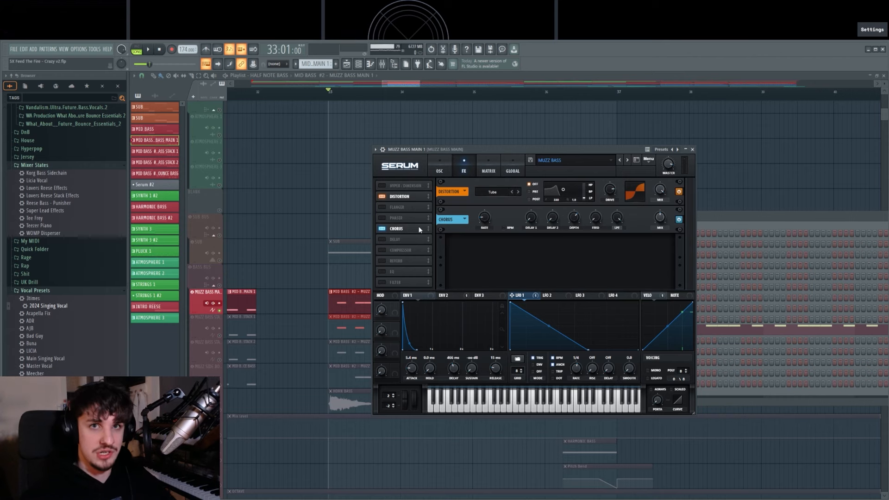
click(439, 171)
key(space)
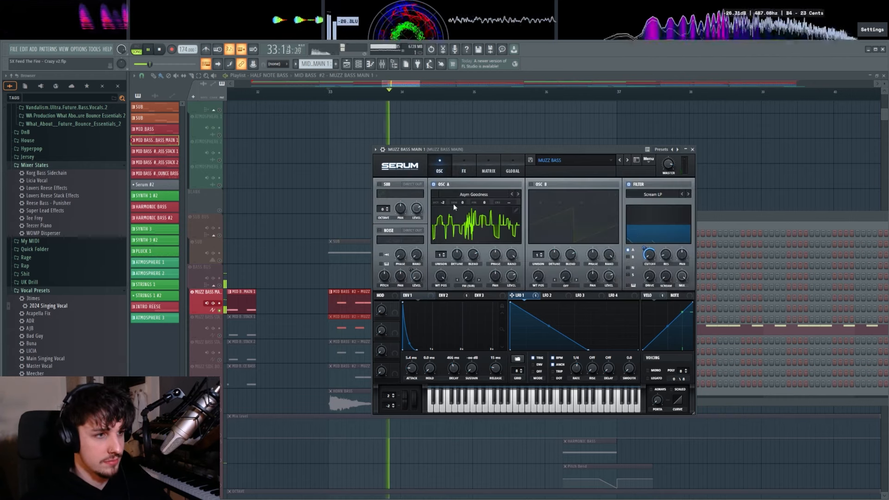
key(space)
Inspect Decapitator and Pro-Q 3 in the effect chain of the MUZZ BASS MAIN mixer track
key(F9)
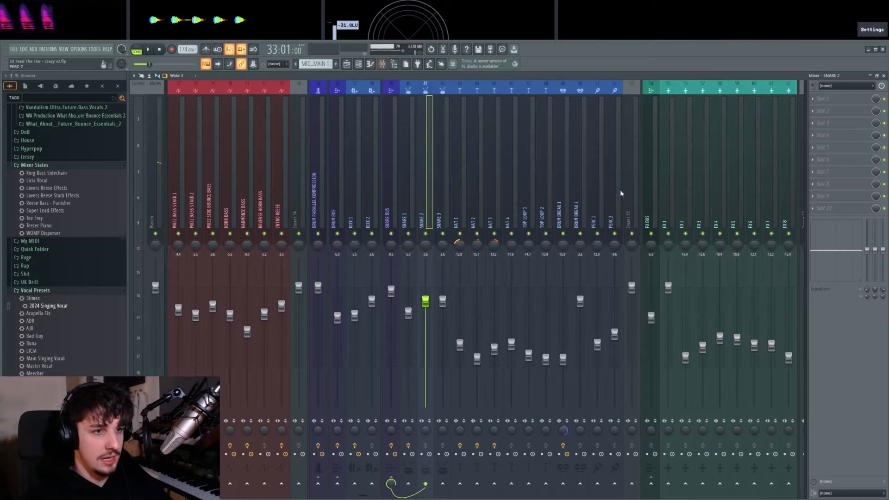
click(831, 99)
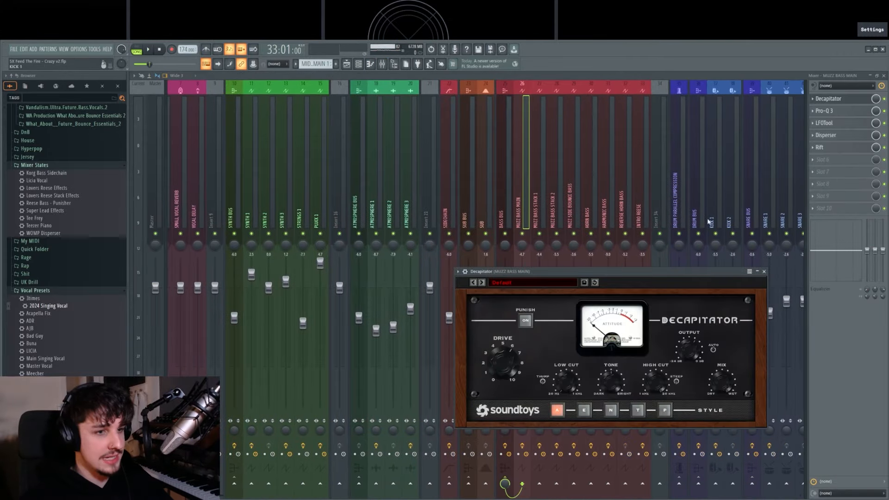
click(829, 111)
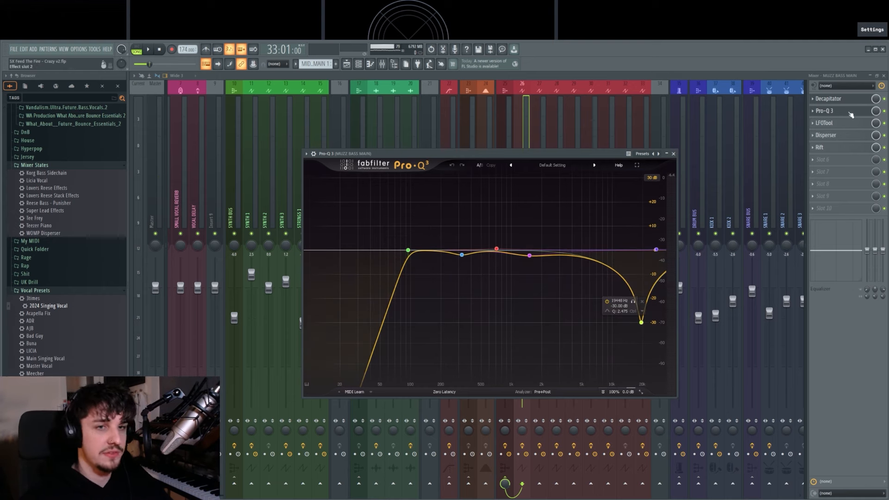
Compare the MUZZ BASS MAIN sound with LFOTool bypassed and enabled, and view its volume curve during playback
click(848, 124)
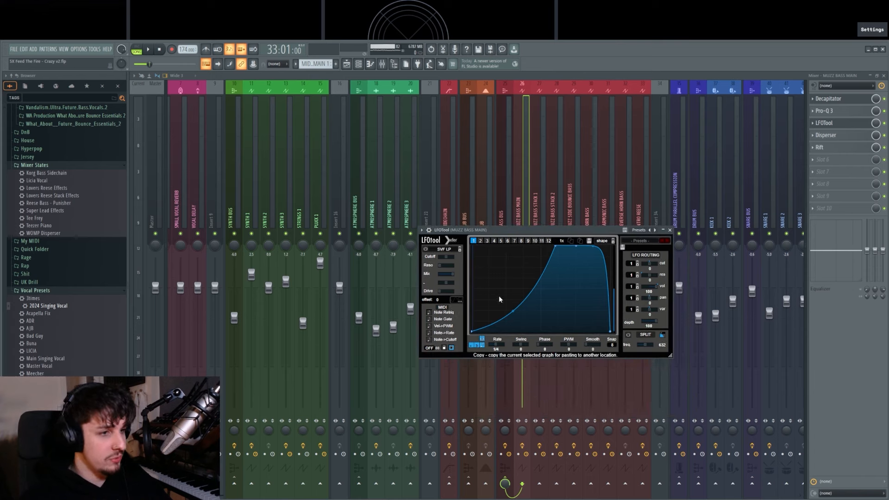
click(883, 123)
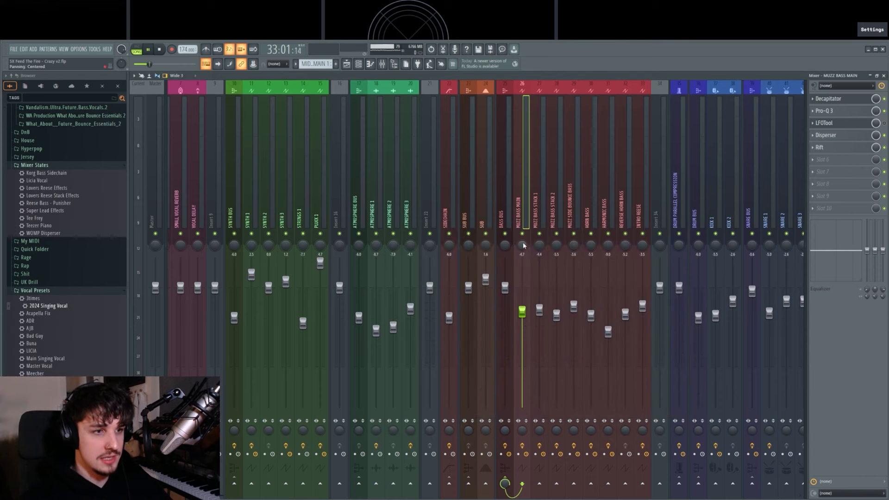
key(space)
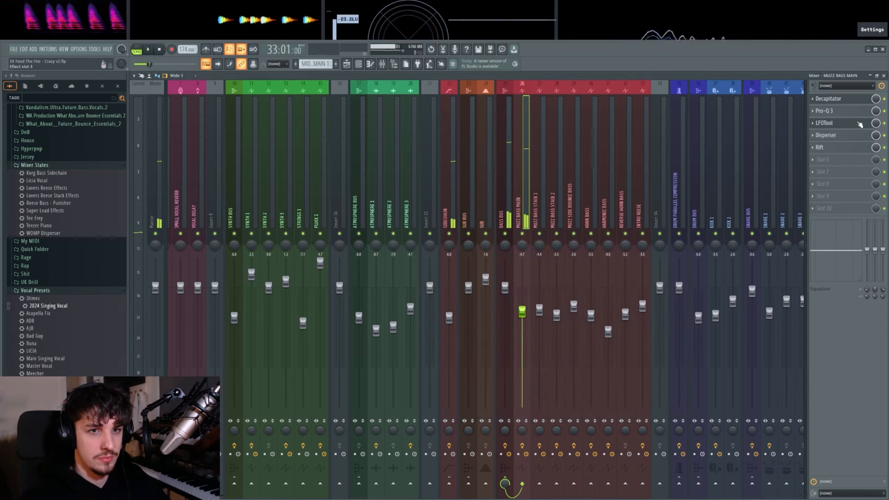
click(857, 124)
click(852, 124)
click(847, 127)
key(space)
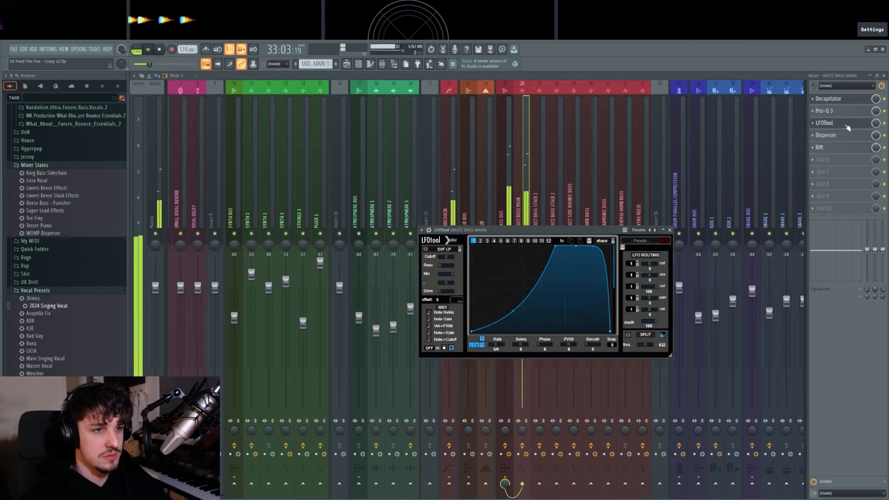
key(space)
Inspect the Disperser and Rift effects on MUZZ BASS MAIN and play the processed bass from bar 33
click(861, 139)
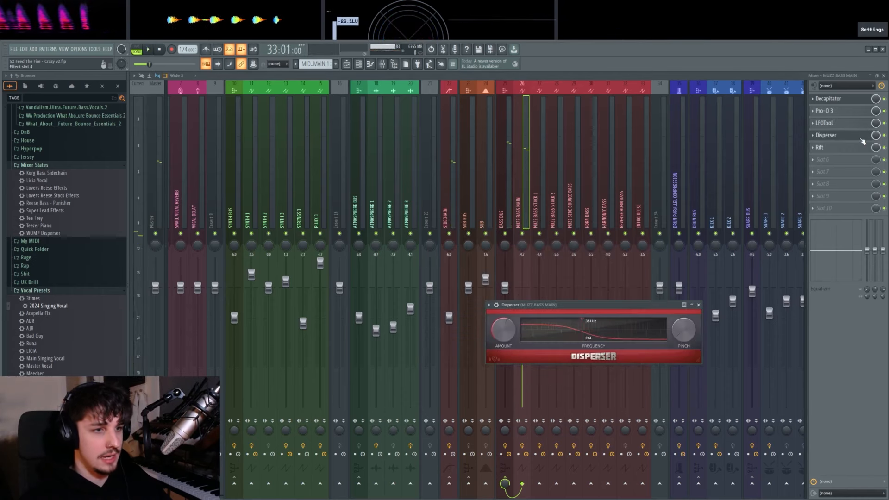
drag(596, 311, 596, 278)
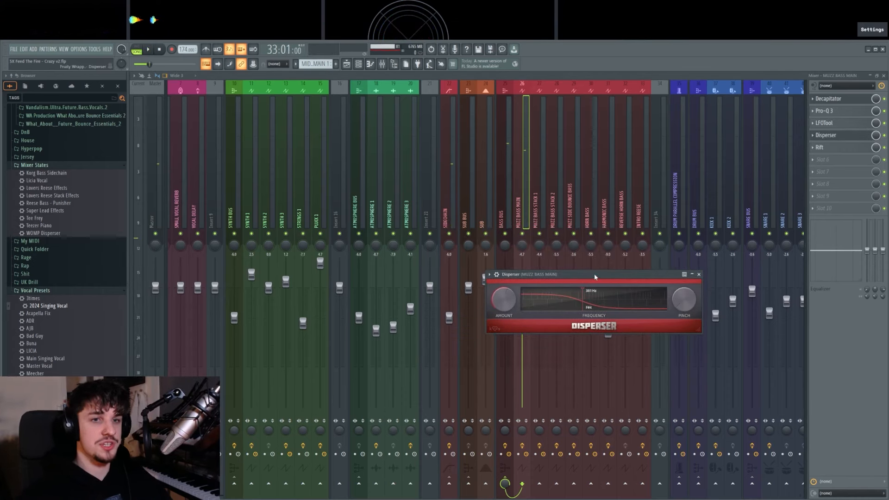
click(820, 147)
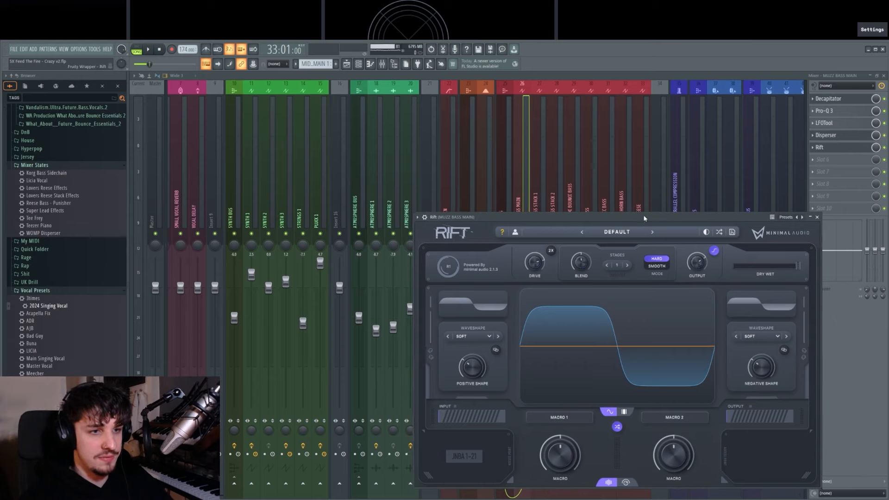
key(space)
click(778, 176)
key(space)
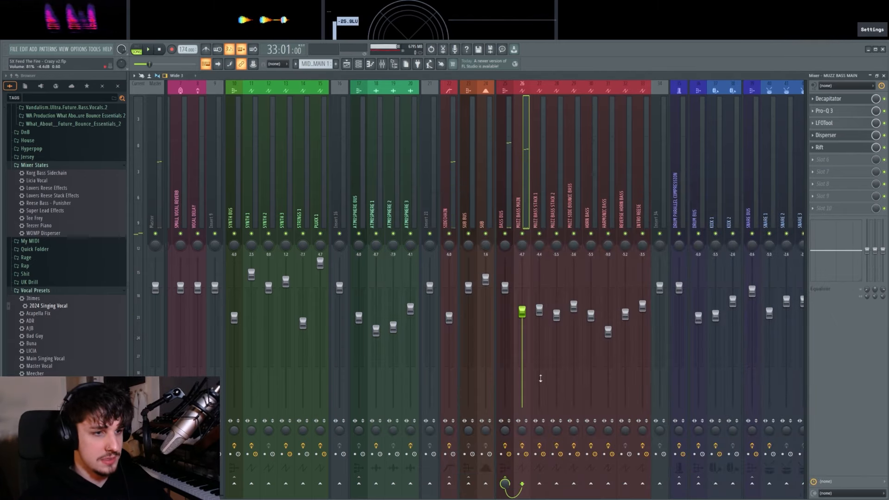
Compare playback of MUZZ BASS MAIN from bar 33 with its whole effect chain bypassed and enabled
click(521, 447)
key(space)
key(space)
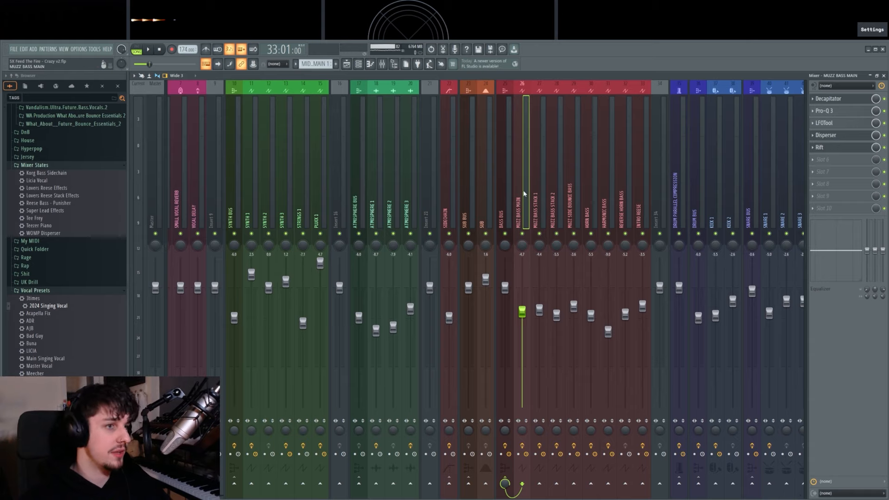
key(space)
key(space)
Solo the MUZZ BASS STACK 1 track in the playlist and play it from bar 33
key(F5)
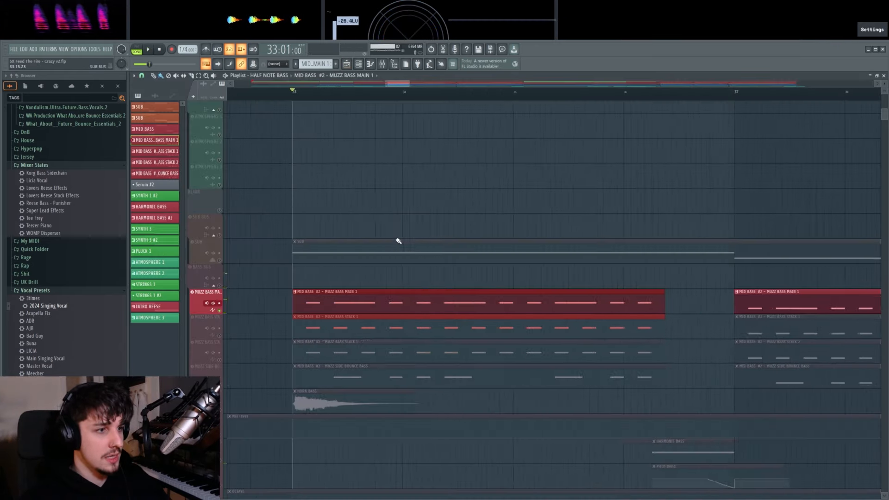
scroll(371, 232, down, 3)
scroll(352, 228, up, 4)
scroll(361, 224, down, 5)
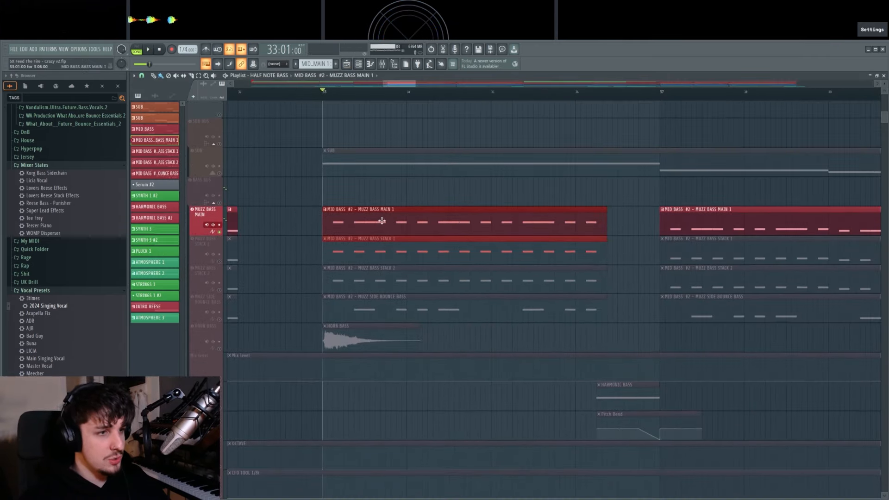
click(221, 263)
scroll(399, 293, up, 2)
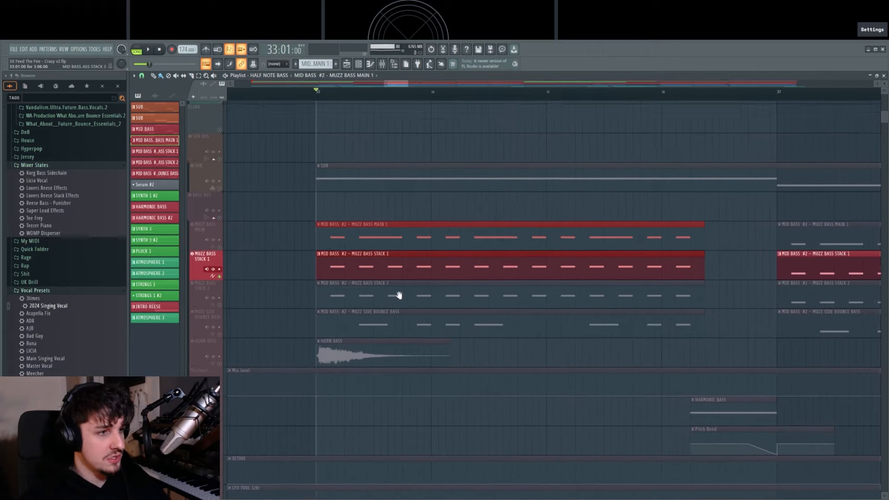
scroll(342, 217, up, 1)
key(space)
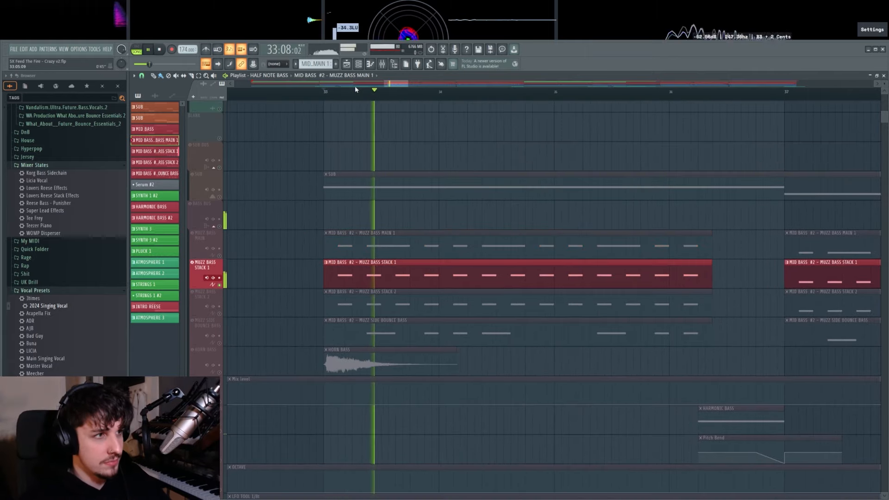
Open the Serum instrument of MUZZ BASS STACK 1 and examine its oscillators and effects page
key(F6)
key(space)
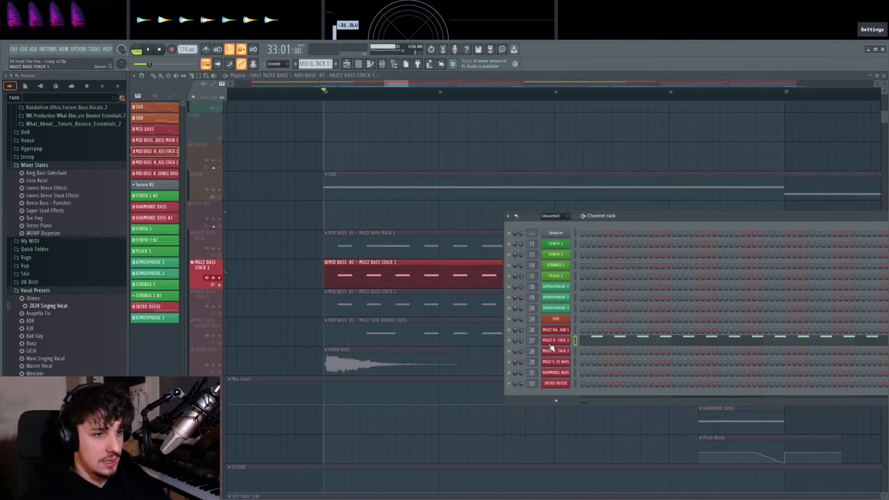
click(551, 343)
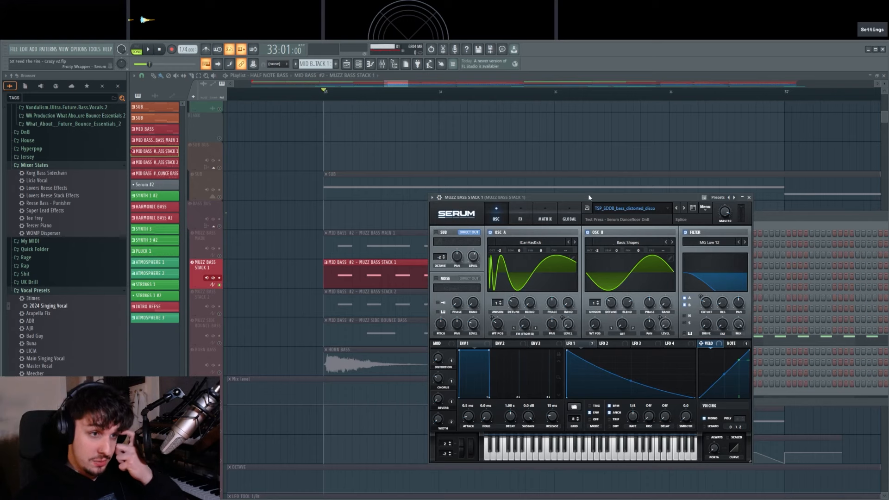
drag(589, 198, 574, 151)
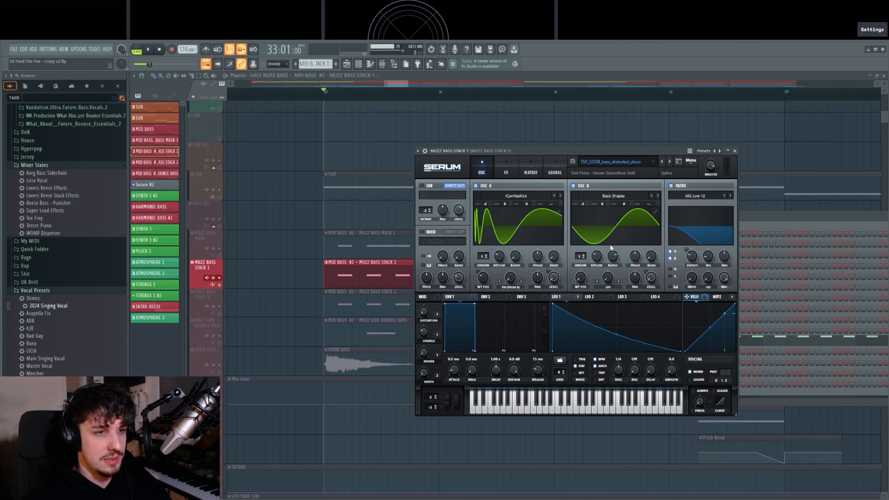
click(506, 166)
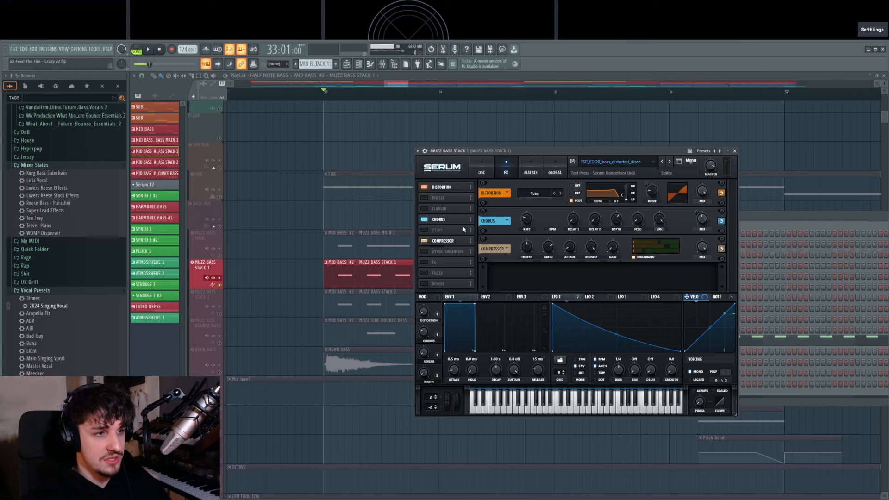
Select the MUZZ BASS STACK 1 mixer track and open its Pro-Q 3, moving the window fully into view
click(393, 66)
click(393, 65)
click(382, 65)
click(540, 167)
click(529, 181)
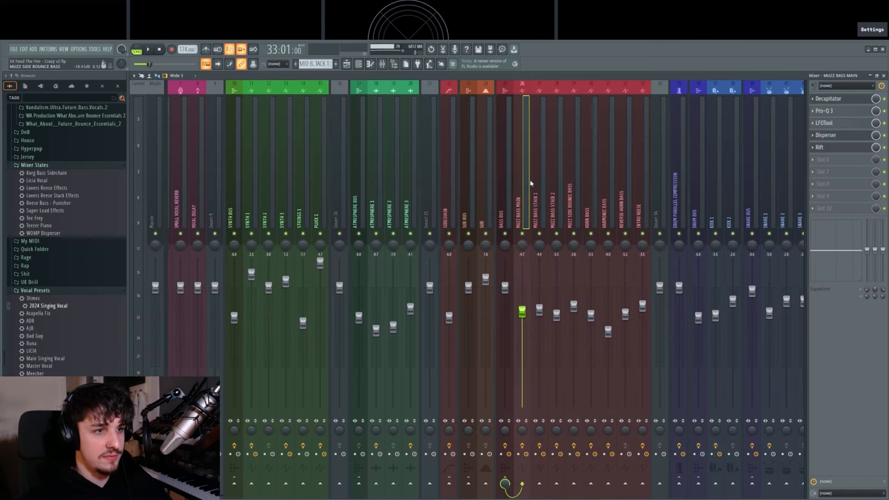
click(535, 182)
click(843, 100)
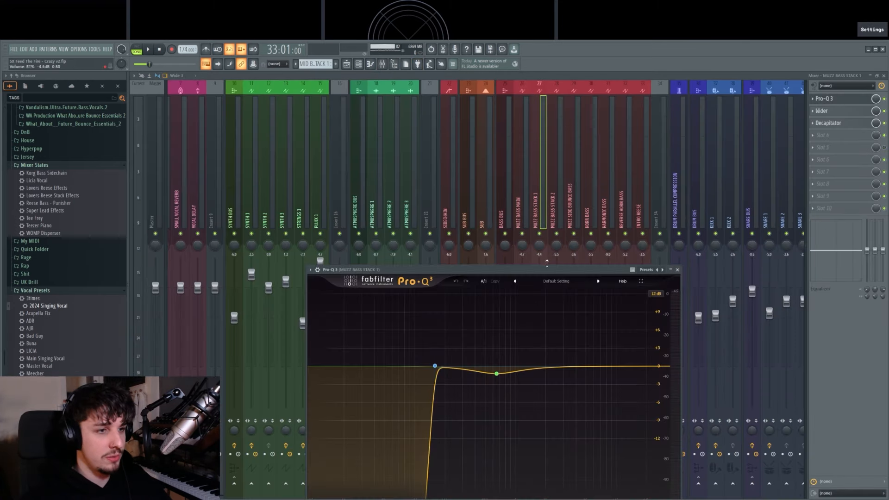
drag(547, 269, 580, 121)
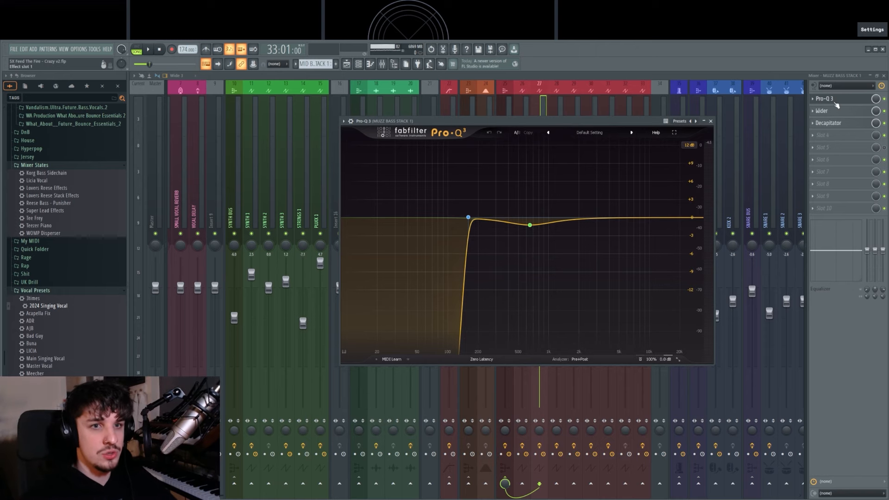
Examine the Wider and Decapitator effects of MUZZ BASS STACK 1 during playback, closing each one when done
click(837, 112)
drag(288, 166, 562, 183)
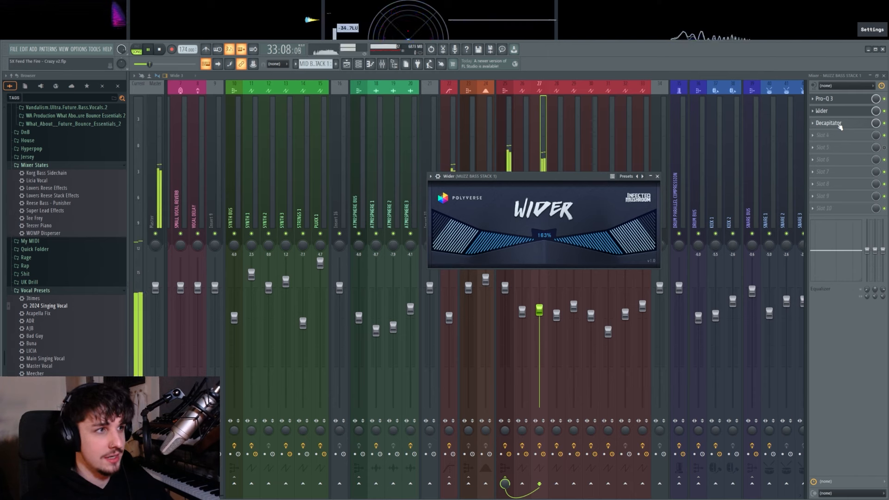
click(852, 124)
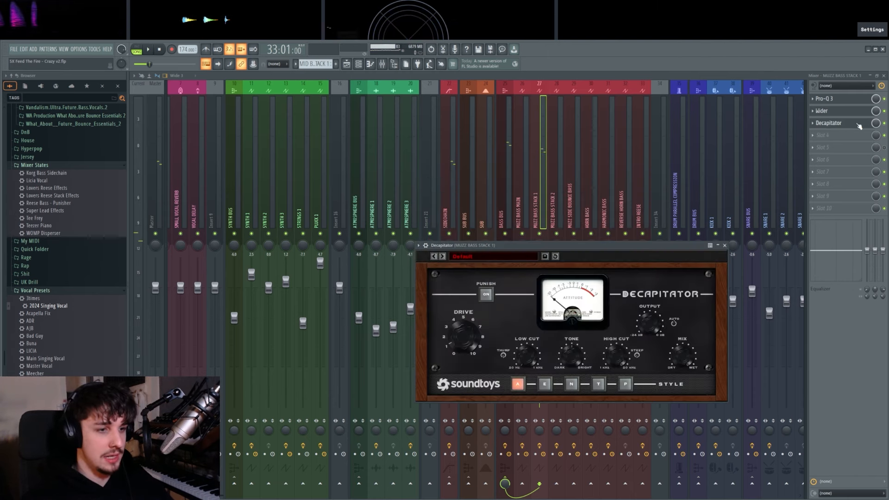
click(858, 126)
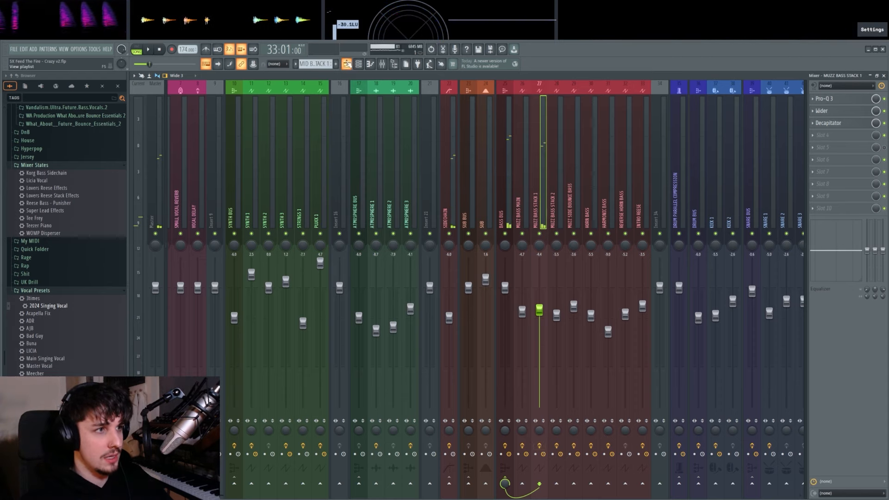
Enable MUZZ BASS MAIN alongside MUZZ BASS STACK 1 in the playlist and play both layers from bar 33
key(F5)
ctrl+click(217, 261)
scroll(348, 280, up, 2)
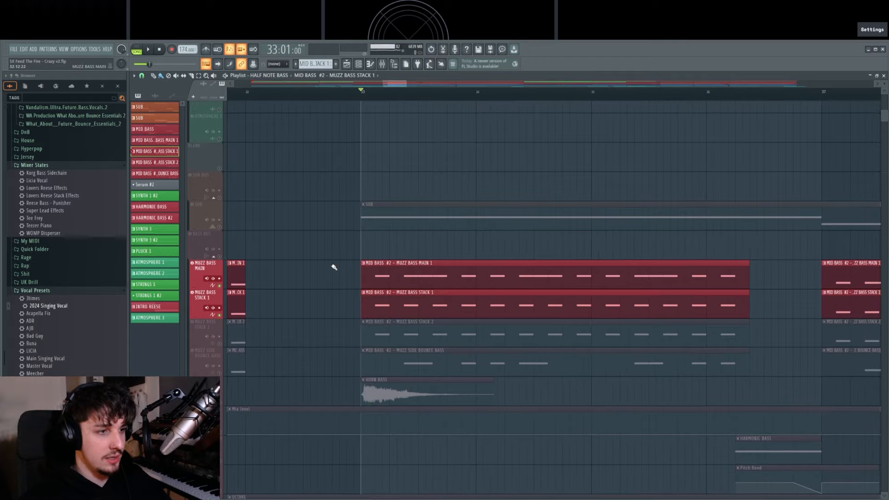
key(space)
scroll(379, 225, down, 1)
scroll(394, 225, down, 3)
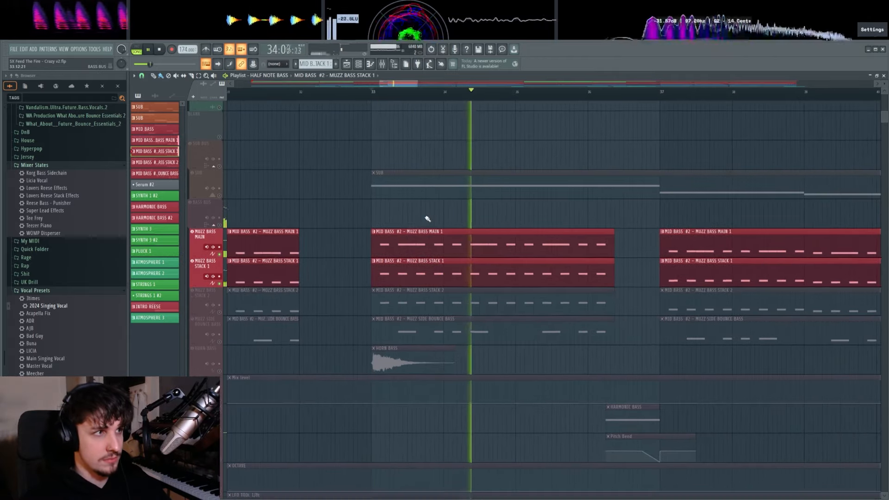
key(space)
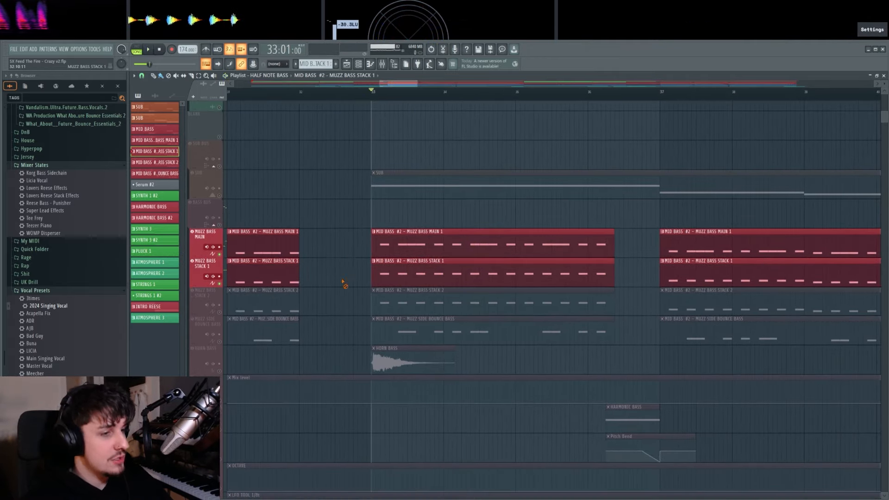
Solo the MUZZ BASS STACK 2 track and examine the oscillators and effects page of its Serum instrument
right_click(219, 313)
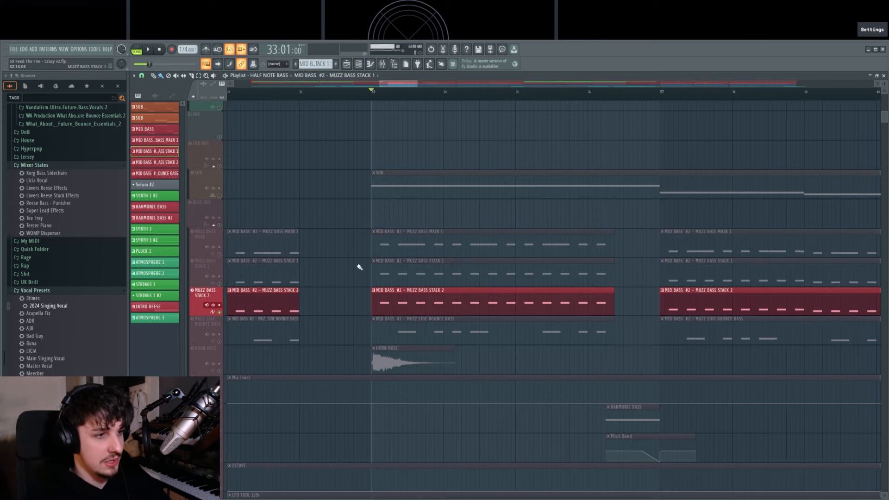
click(358, 63)
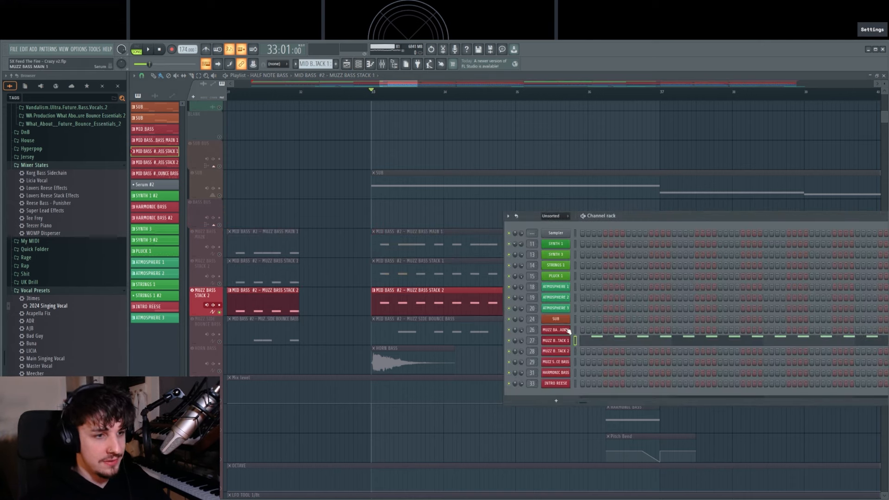
click(564, 350)
drag(575, 224, 530, 141)
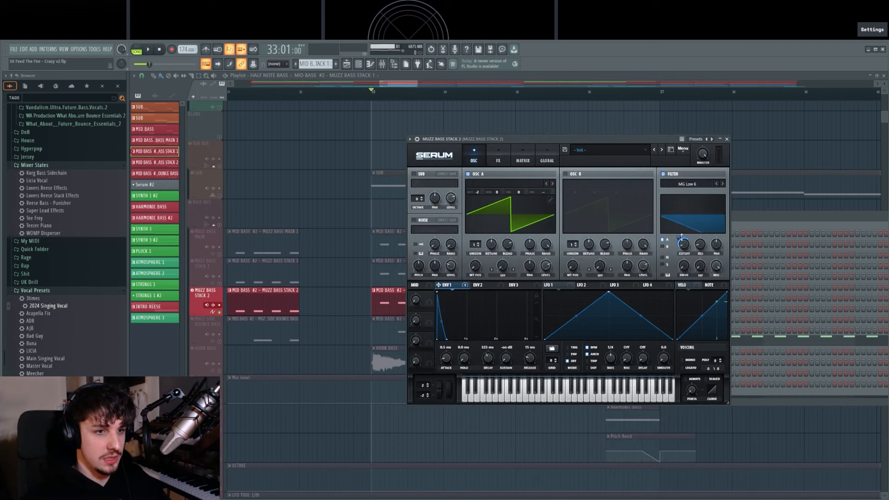
click(498, 158)
Examine the Rift and Fruity parametric EQ 2 effects on the MUZZ BASS STACK 2 mixer track during playback
key(F9)
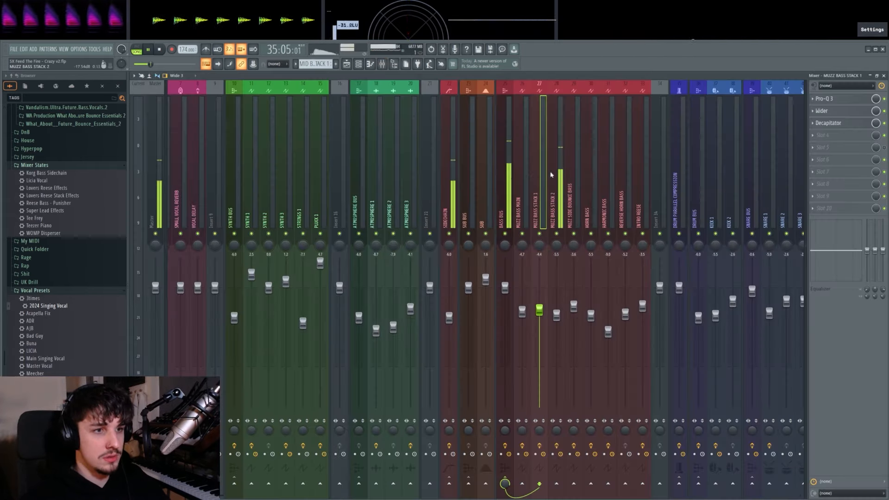
click(834, 110)
click(833, 111)
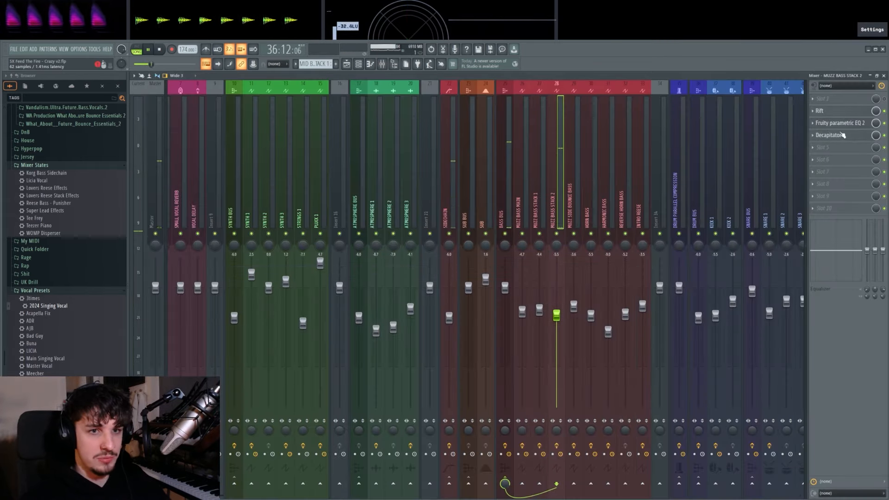
click(839, 123)
click(839, 123)
Enable MUZZ BASS STACK 1 and MUZZ BASS MAIN alongside STACK 2 in the playlist and play the three layers from bar 33
click(416, 66)
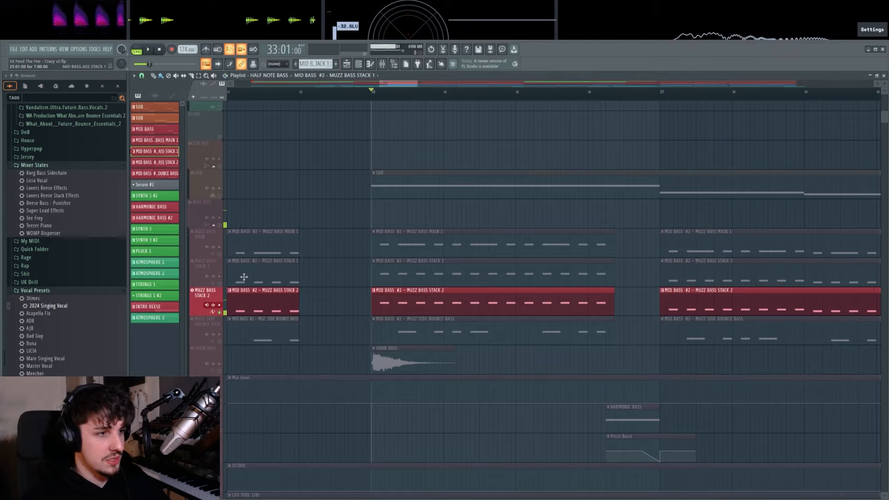
click(220, 284)
click(220, 254)
drag(376, 257, 416, 232)
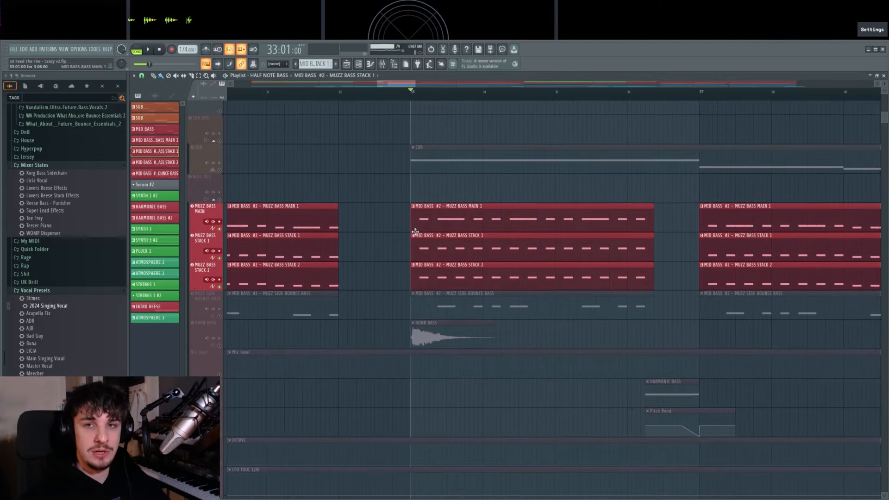
key(space)
drag(492, 242, 444, 260)
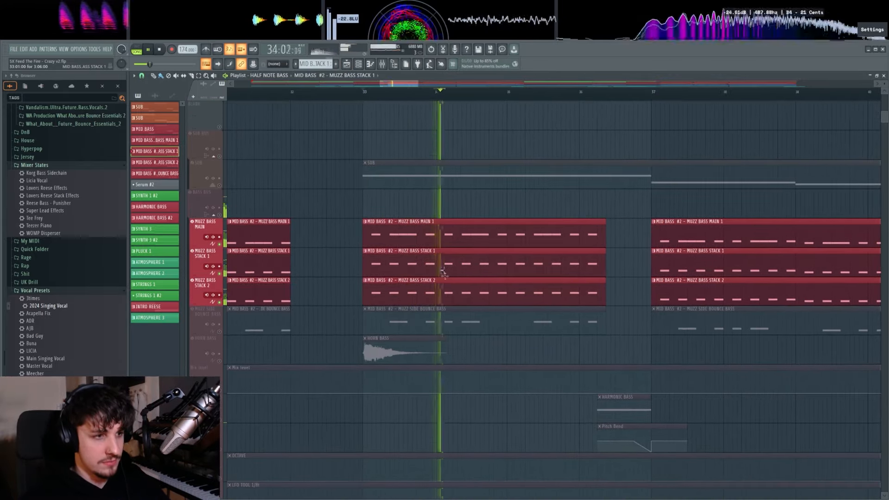
scroll(442, 283, up, 2)
scroll(443, 297, up, 2)
scroll(430, 306, down, 3)
scroll(426, 298, down, 3)
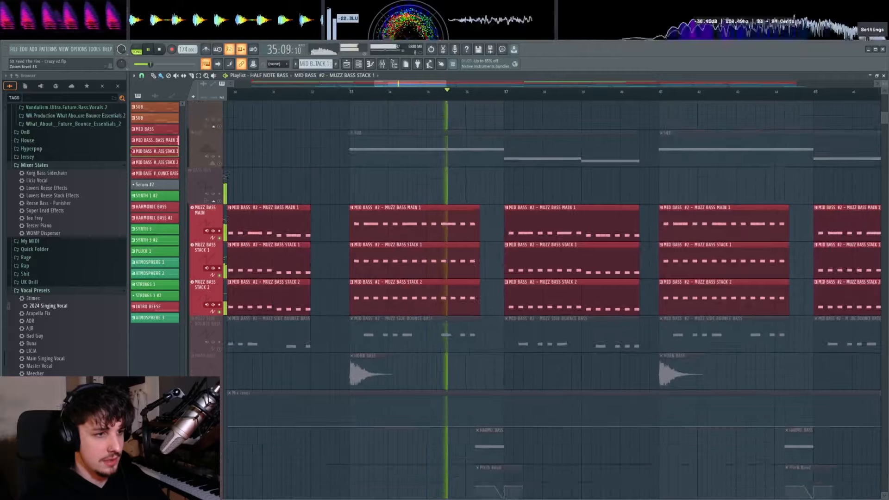
key(space)
Enable the sidechain and drum bus tracks and play them with the three MUZZ bass layers from bar 33
drag(437, 308, 456, 223)
scroll(456, 231, down, 3)
scroll(394, 278, down, 3)
drag(386, 281, 361, 260)
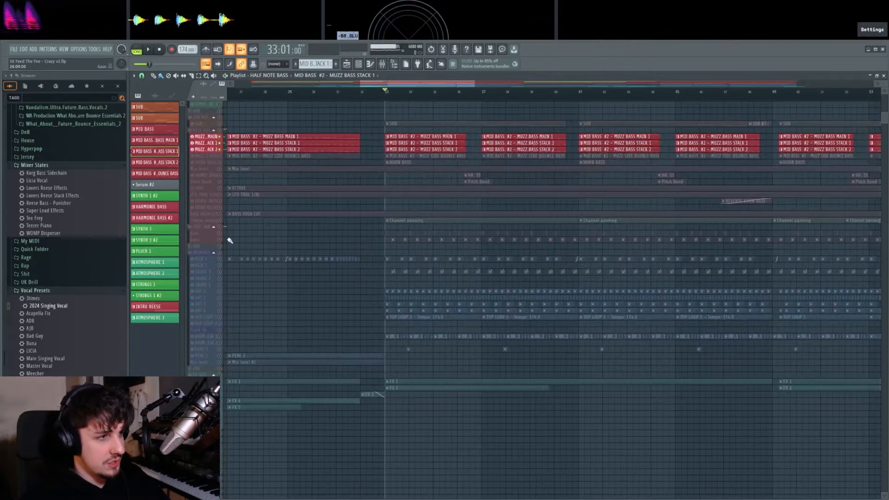
click(220, 325)
key(space)
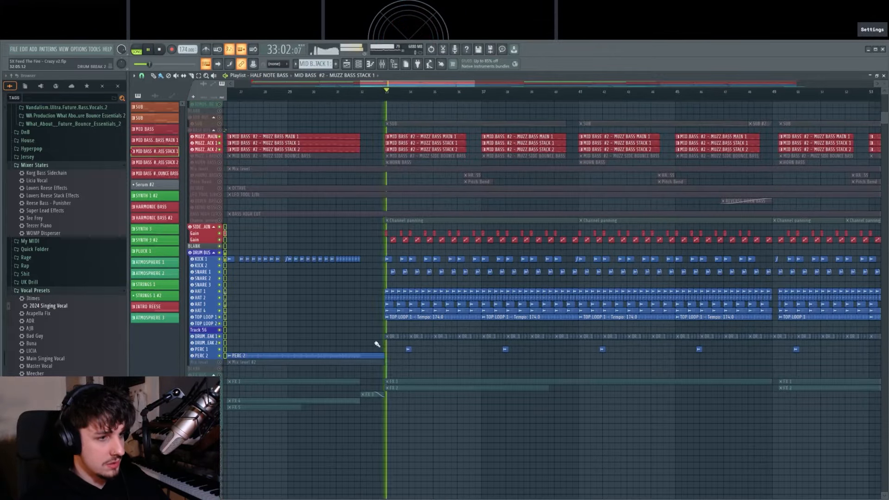
drag(370, 319, 376, 350)
scroll(410, 278, up, 3)
drag(418, 270, 461, 348)
scroll(461, 348, up, 2)
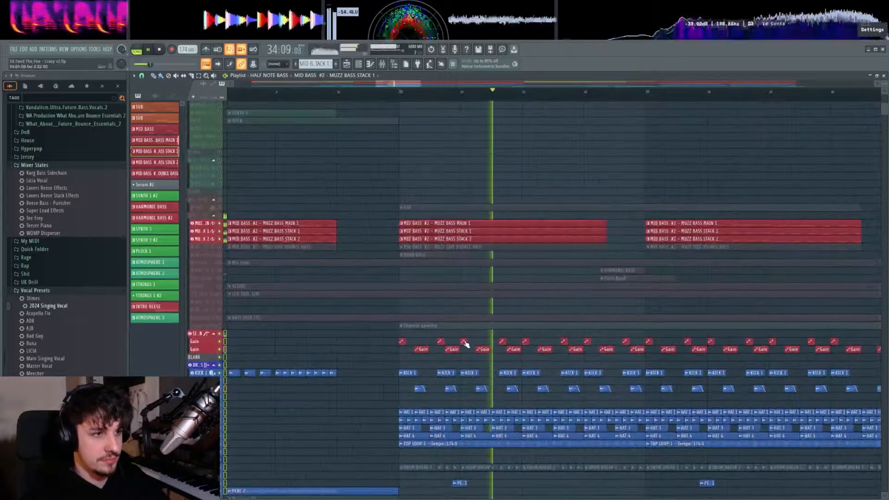
scroll(480, 341, up, 2)
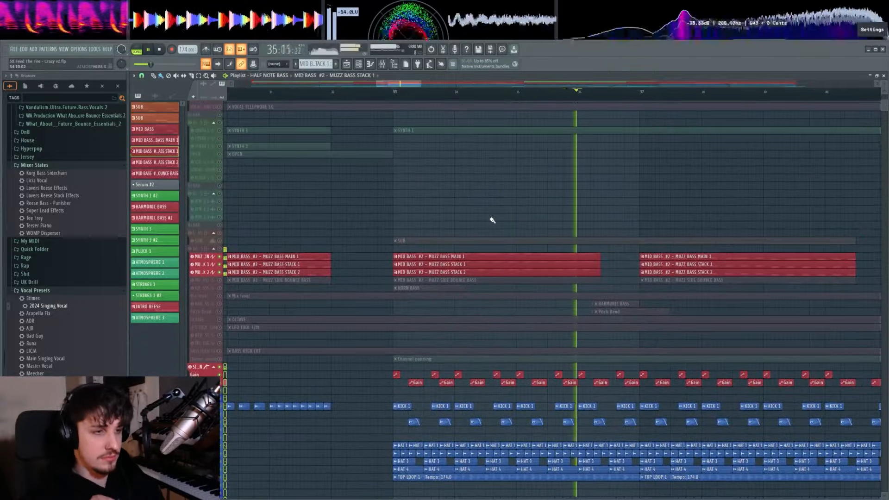
scroll(467, 231, up, 2)
key(space)
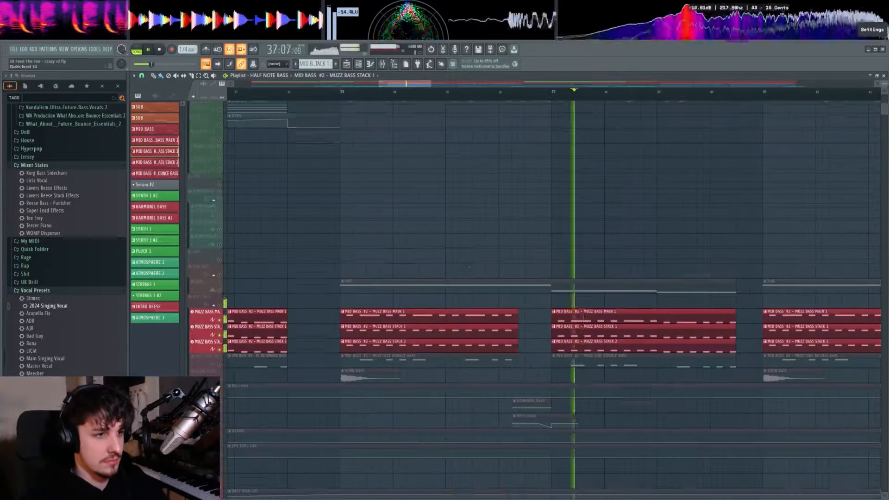
Enable the MUZZ SIDE BOUNCE BASS track and play its clip on its own from bar 33
scroll(350, 275, up, 3)
scroll(351, 276, up, 2)
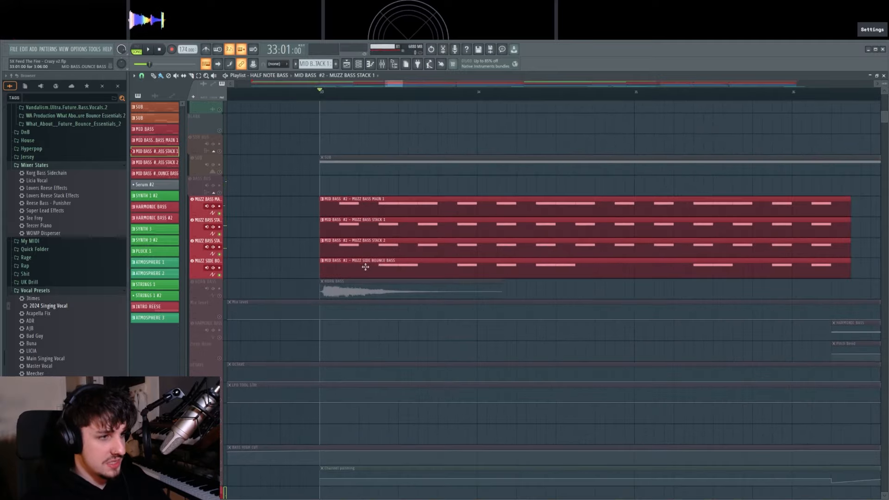
scroll(377, 270, up, 2)
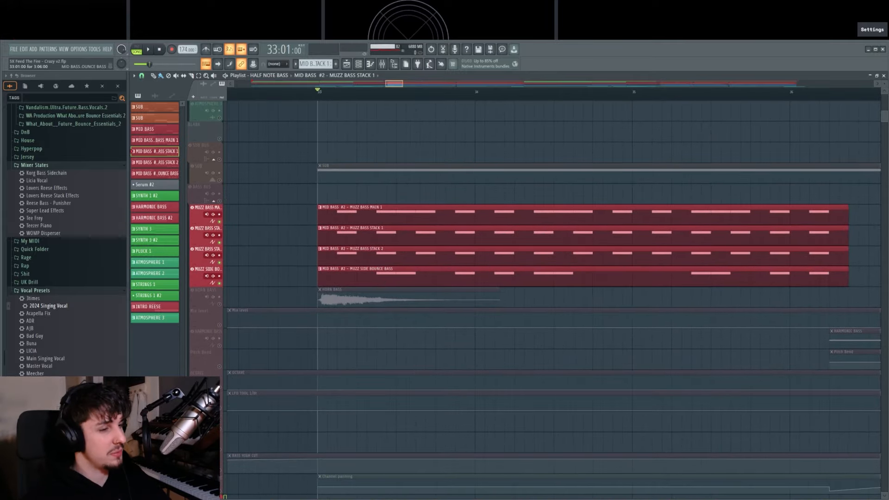
key(space)
click(395, 277)
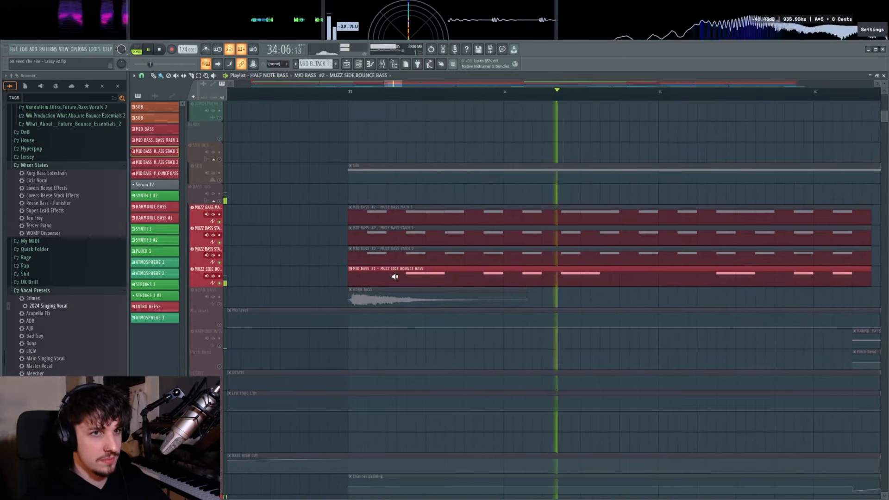
key(space)
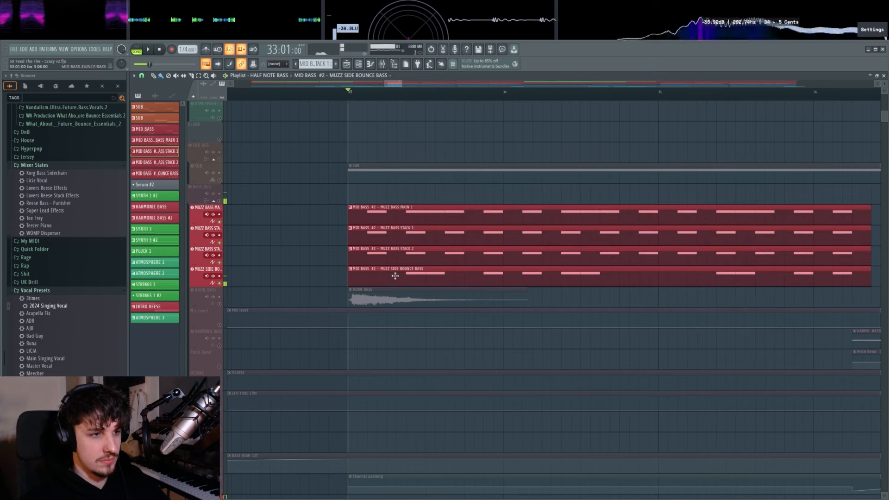
Open the Serum instrument of MUZZ SIDE BOUNCE BASS, moving its window fully into view
drag(357, 115, 341, 133)
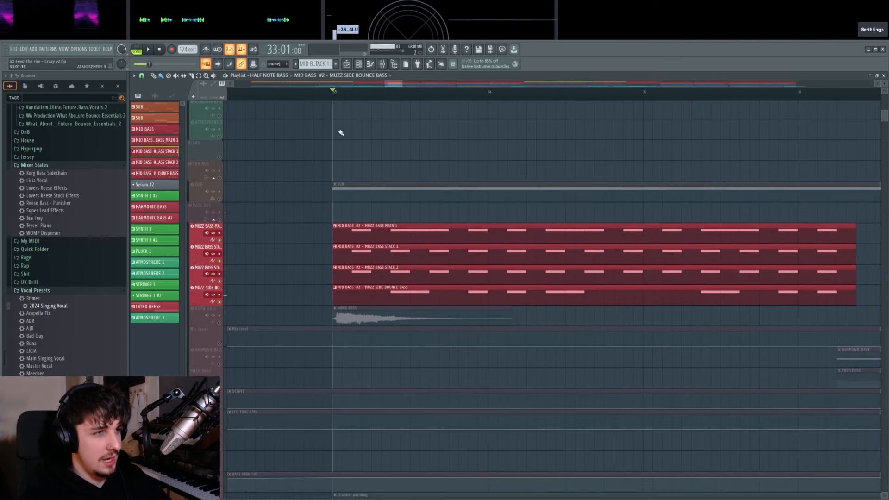
click(360, 67)
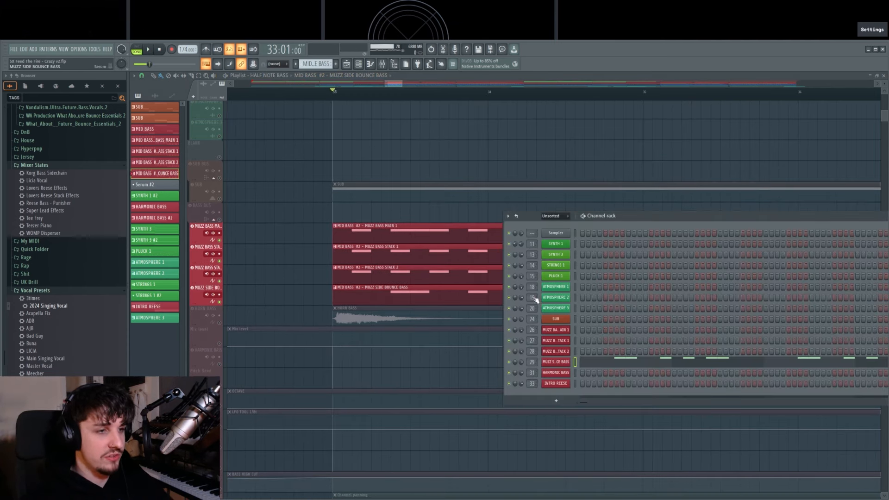
drag(550, 147, 534, 138)
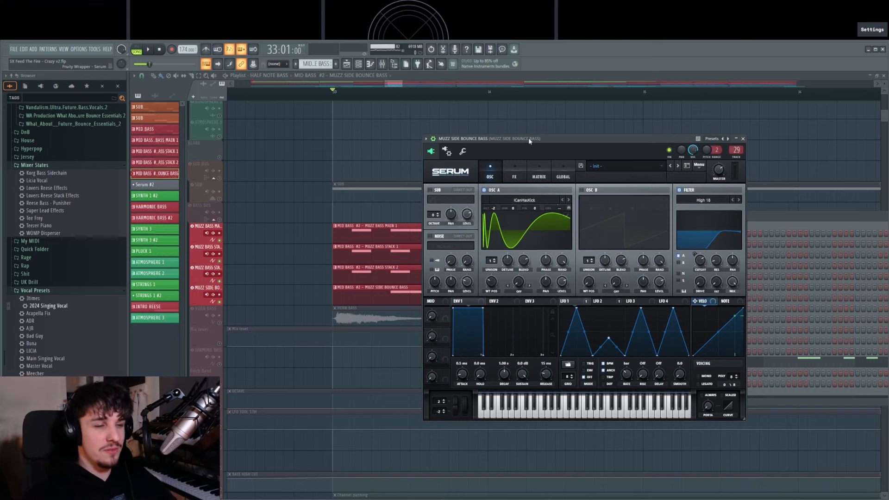
drag(529, 140, 508, 117)
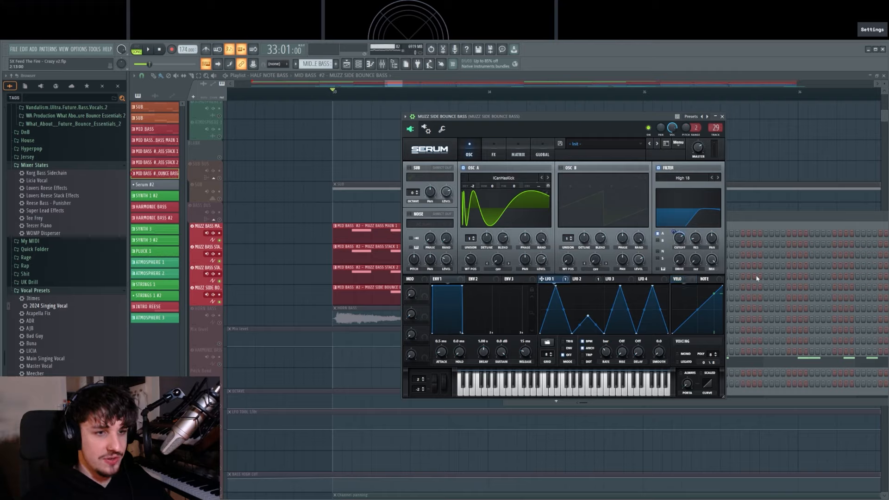
Examine the MUZZ SIDE BOUNCE BASS patch's oscillator and effects pages during playback and close the instrument
key(space)
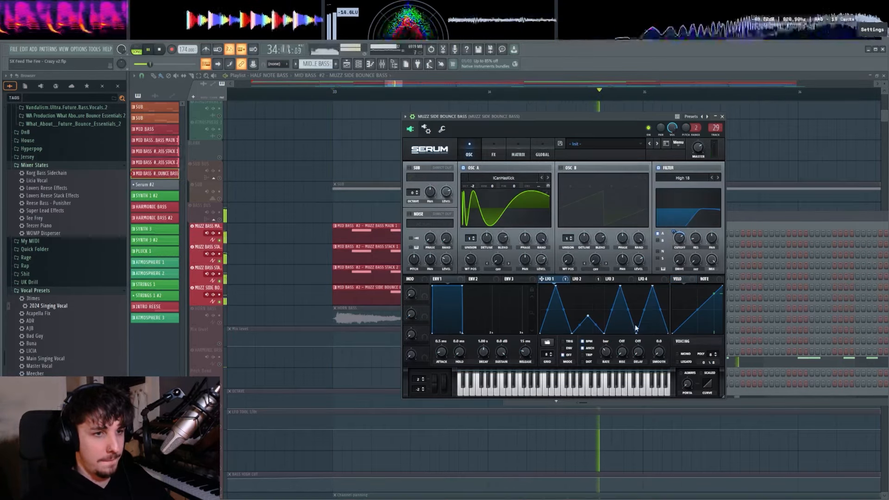
click(494, 150)
click(469, 150)
key(space)
click(383, 143)
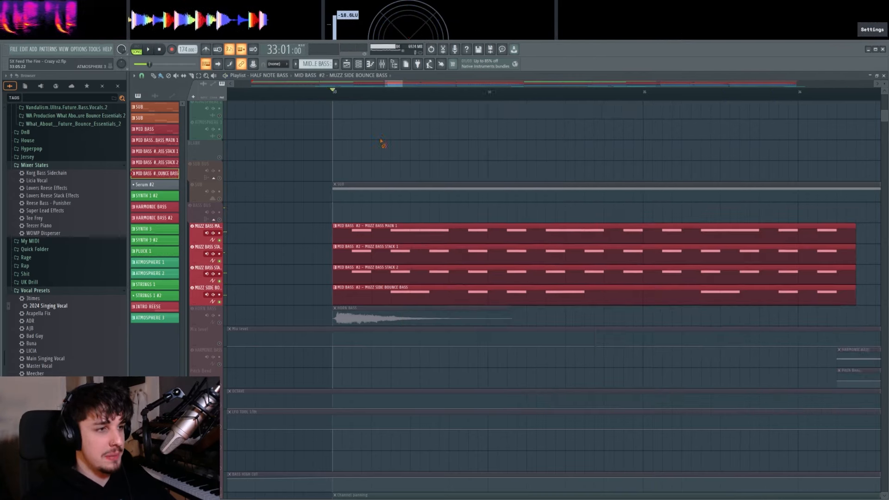
Examine the MUZZ SIDE BOUNCE BASS clip's note rhythm in the piano roll and close it
drag(448, 240, 426, 222)
double_click(413, 279)
scroll(484, 263, down, 1)
drag(483, 263, 389, 290)
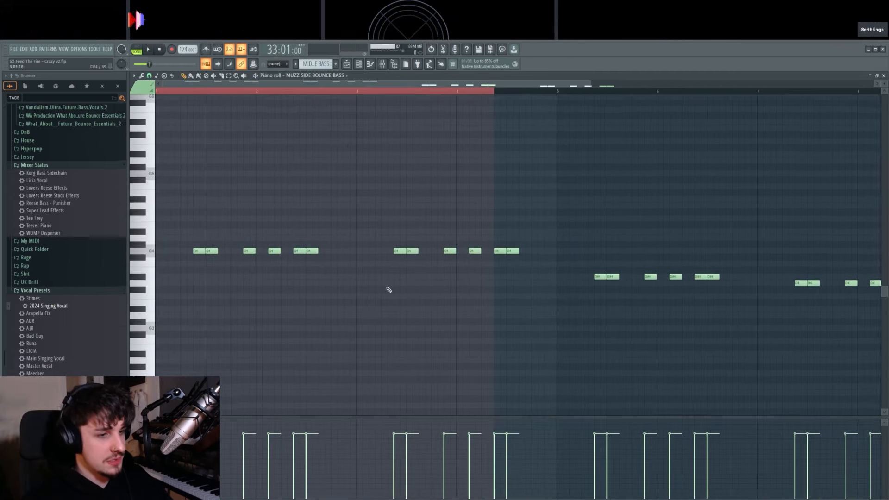
scroll(381, 227, down, 2)
key(F7)
Play the four MUZZ bass layers together with the drums from bar 33
key(space)
scroll(419, 214, down, 3)
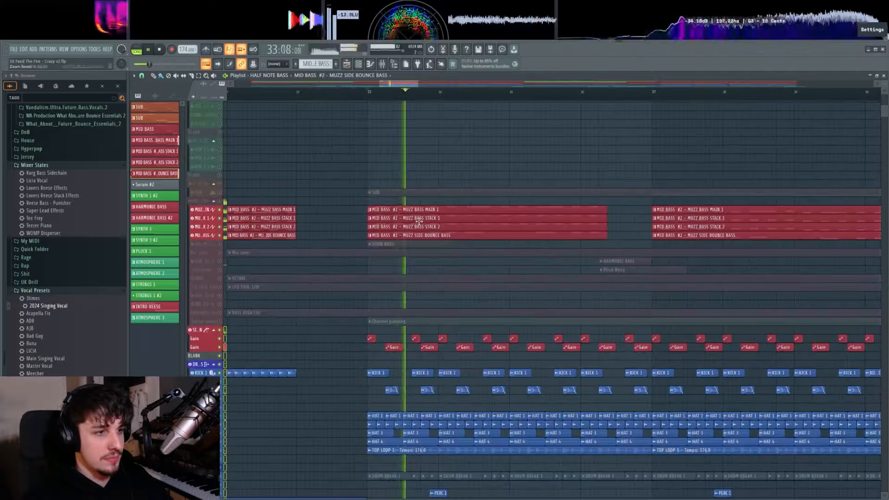
scroll(411, 246, up, 2)
key(space)
scroll(419, 252, down, 3)
drag(425, 256, 431, 287)
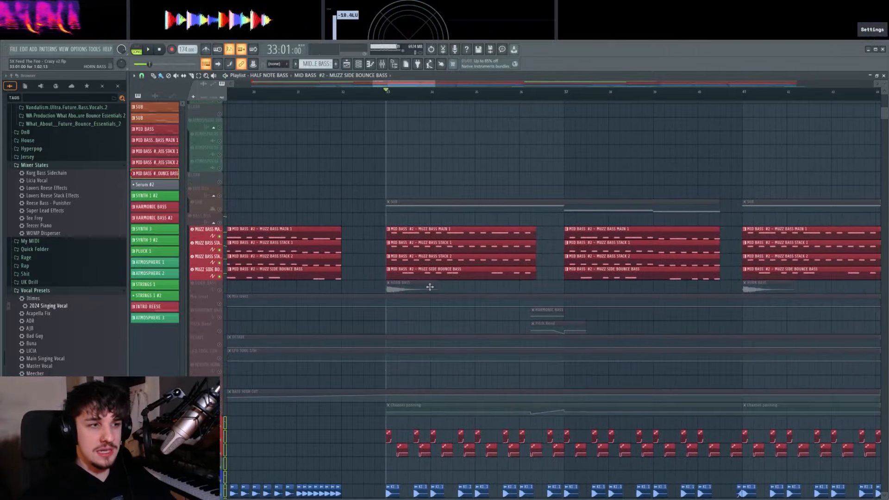
Enable the SUB track in the playlist and view its clip's notes in the piano roll
click(219, 209)
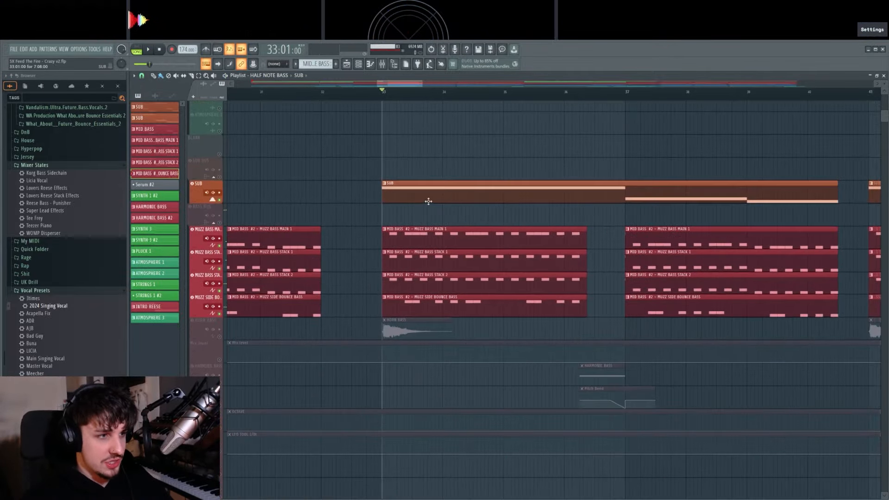
double_click(427, 202)
key(F7)
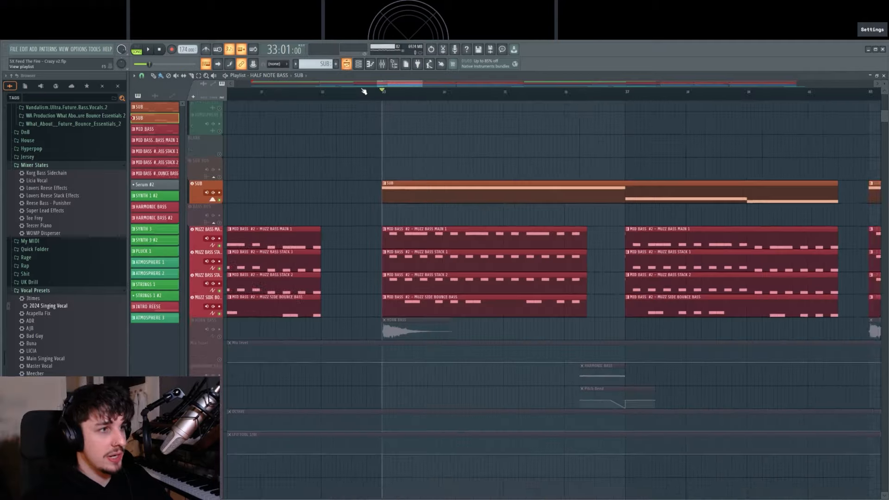
Play the SUB together with the MUZZ bass layers and drums from bar 33, and stop playback
scroll(452, 227, down, 5)
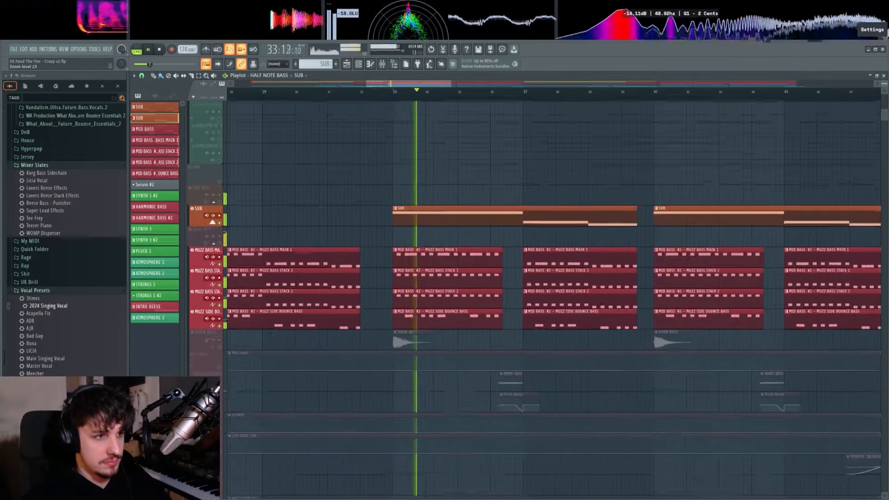
scroll(433, 242, down, 4)
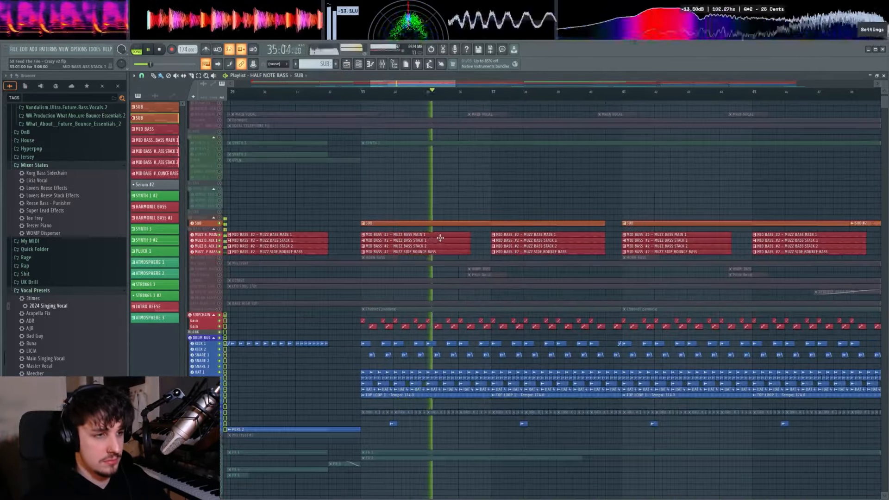
scroll(498, 261, up, 4)
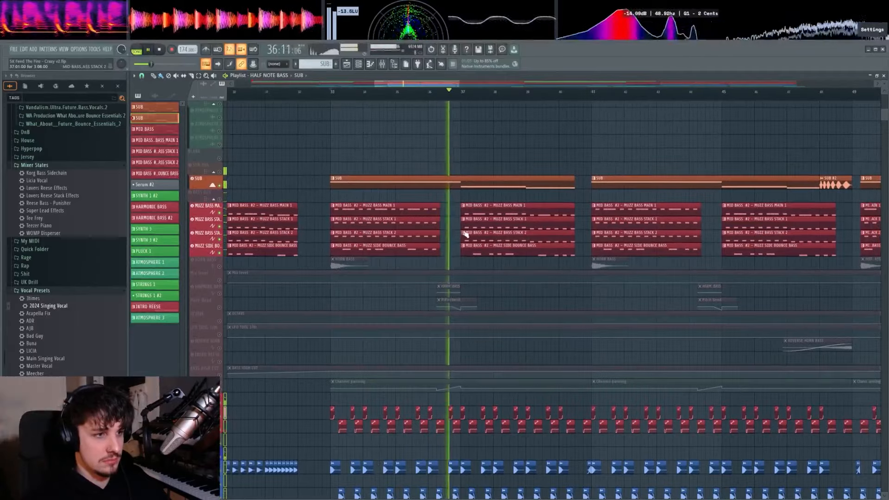
scroll(463, 232, down, 2)
scroll(484, 245, down, 1)
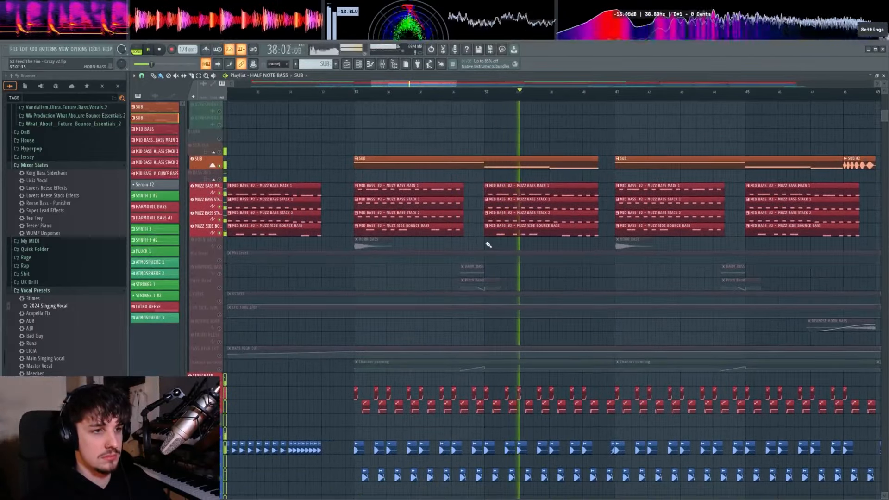
key(space)
Enable the HORN BASS track in the playlist and audition its clip at bar 33 on its own
scroll(490, 257, up, 2)
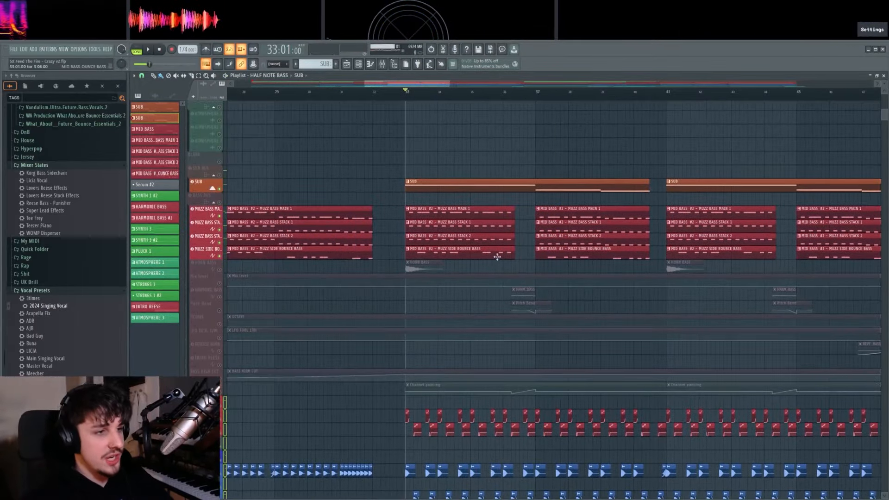
scroll(406, 272, up, 2)
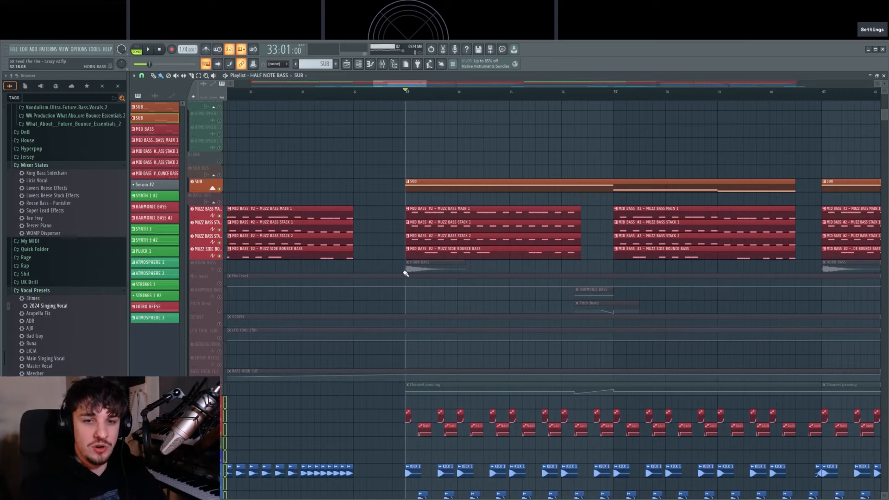
scroll(371, 274, up, 2)
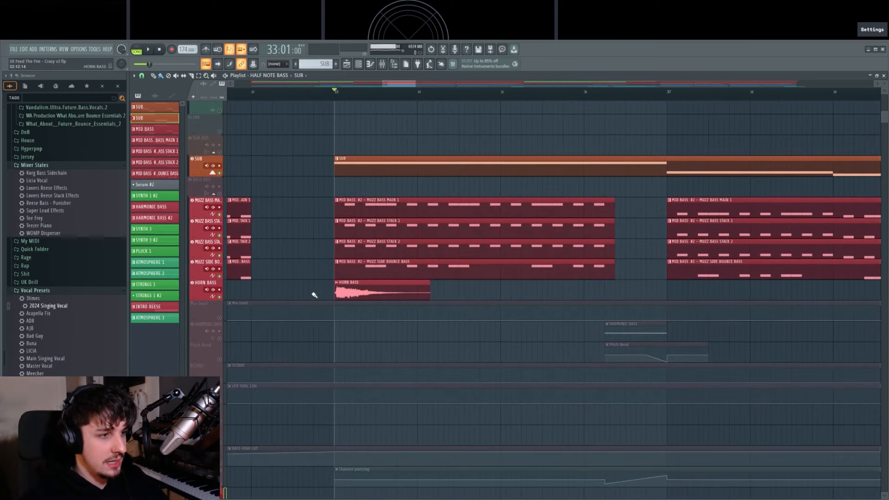
click(364, 290)
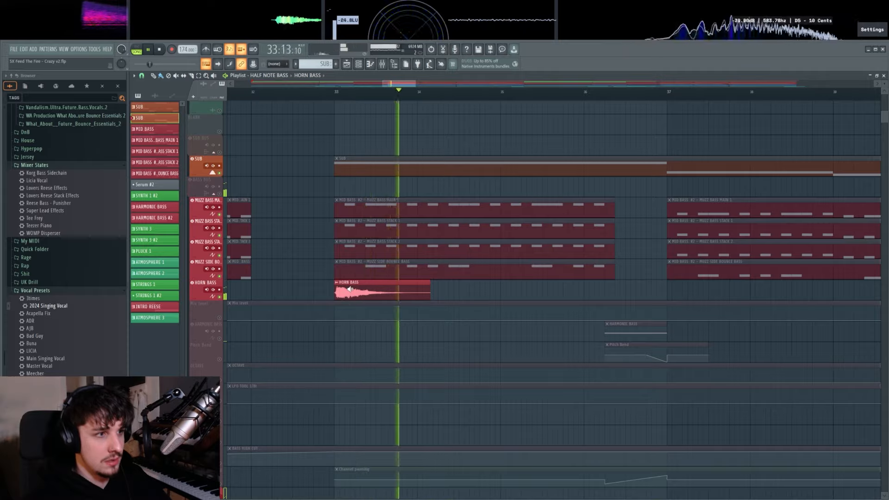
drag(326, 282, 369, 278)
Play the HORN BASS together with the sub, MUZZ bass layers and drums from bar 33, and stop playback
scroll(370, 277, down, 3)
scroll(426, 291, down, 4)
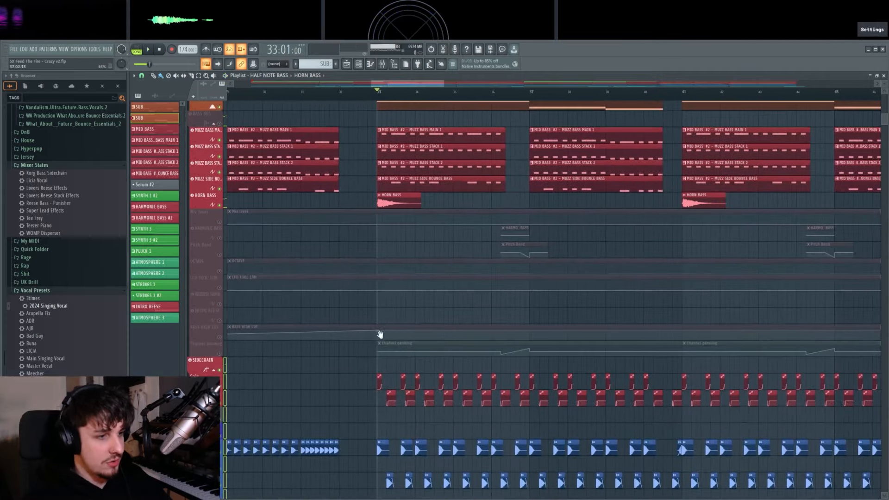
scroll(421, 315, up, 2)
key(space)
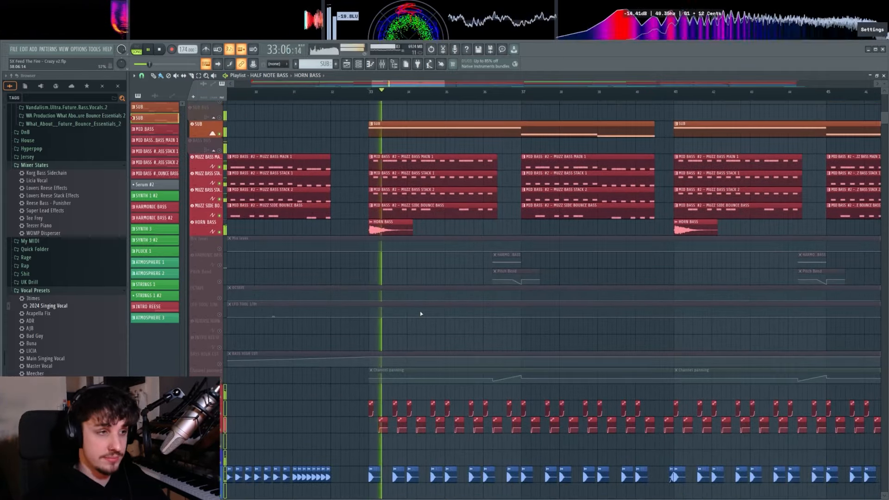
key(space)
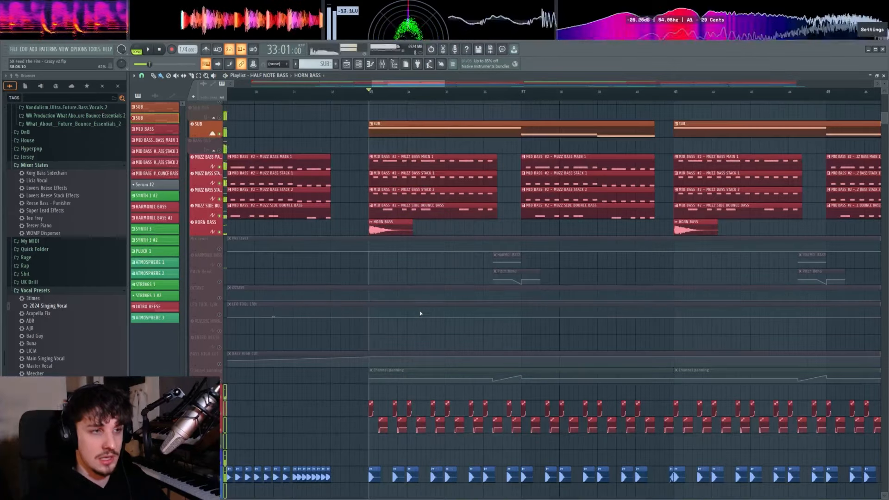
Enable the HARMONIC BASS track and its Pitch Bend, OCTAVE, LFO TOOL 1/8t and Mix level automation tracks in the playlist
scroll(420, 311, up, 3)
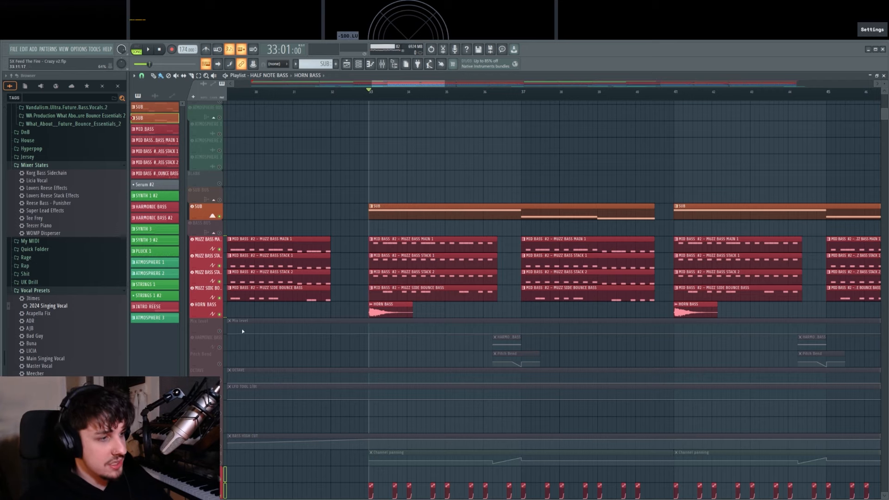
scroll(407, 361, up, 5)
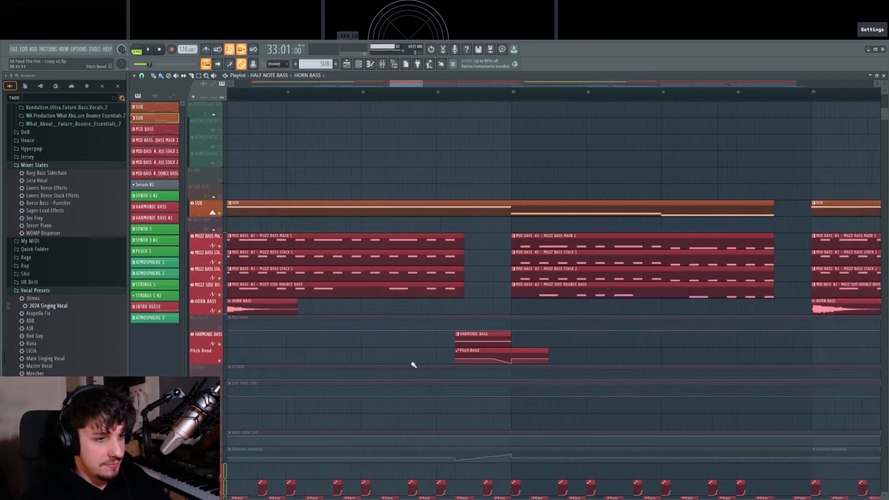
scroll(414, 356, down, 2)
click(220, 362)
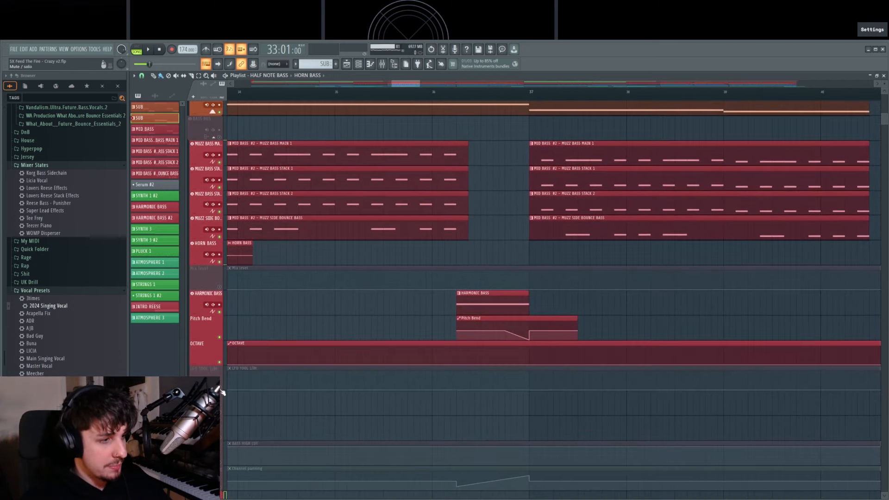
click(220, 387)
click(220, 287)
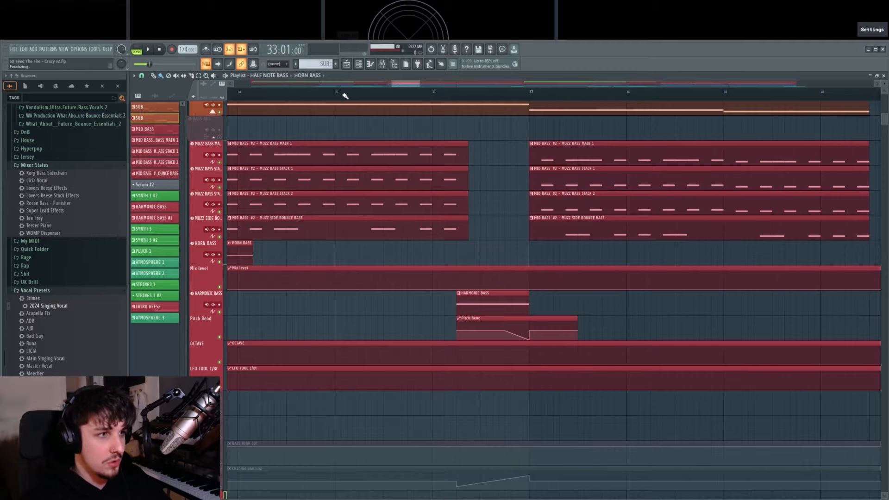
Play all enabled basses with the drums through the HARMONIC BASS clip before bar 37, and stop playback
key(space)
scroll(448, 232, down, 2)
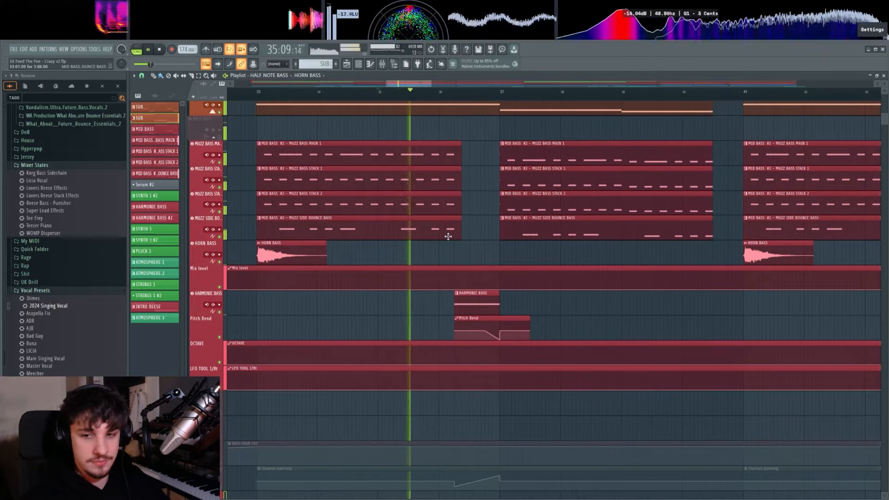
drag(434, 287, 423, 295)
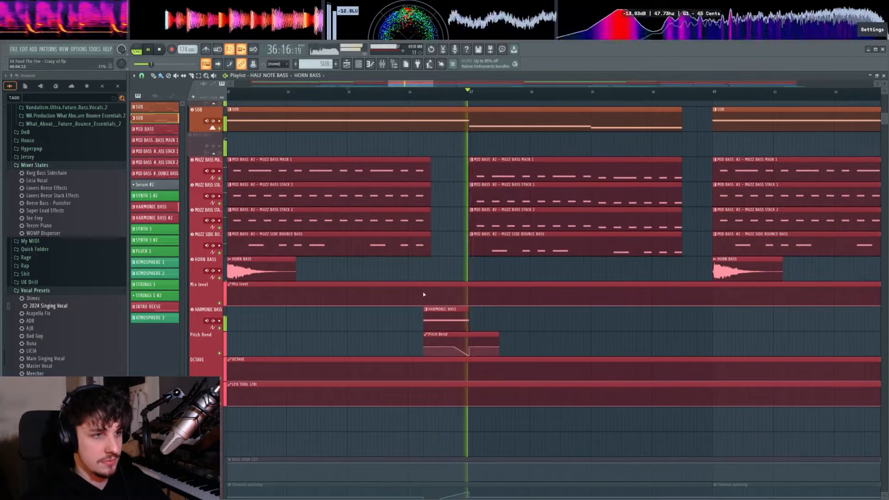
scroll(423, 294, down, 3)
scroll(441, 278, down, 5)
key(space)
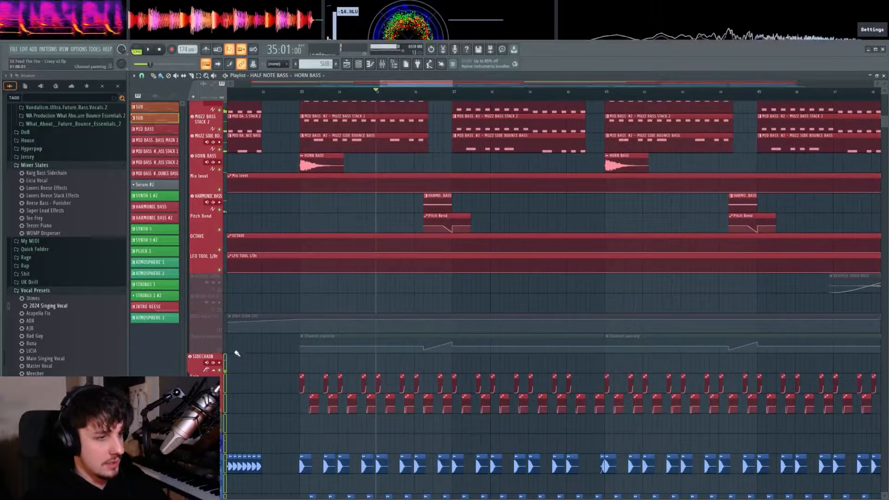
Enable the BASS HIGH CUT and Channel panning automation tracks and inspect the panning curve under the HARMONIC BASS clip
click(220, 334)
click(219, 331)
scroll(418, 346, up, 3)
scroll(440, 354, up, 4)
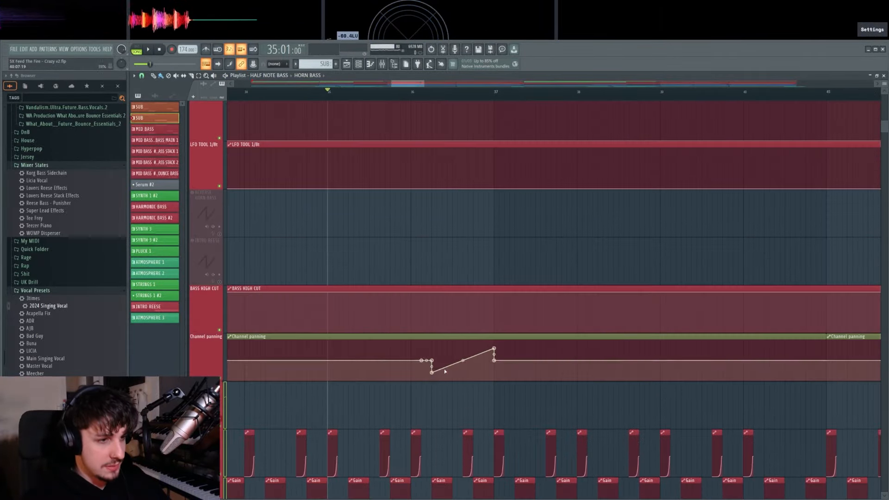
ctrl+click(433, 368)
Isolate the HARMONIC BASS with its automation tracks and audition its clip before bar 37
scroll(358, 232, up, 3)
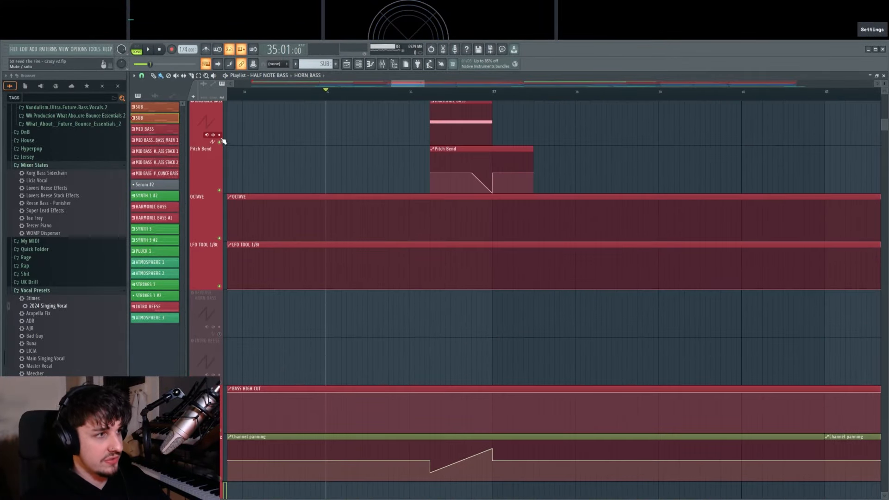
scroll(224, 145, down, 3)
key(space)
scroll(440, 351, down, 3)
scroll(440, 351, up, 3)
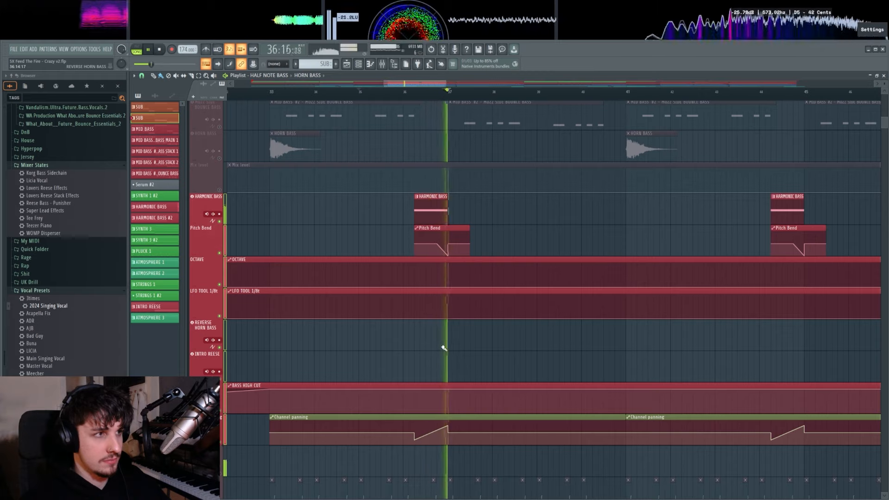
key(space)
Open the HARMONIC BASS Serum patch, examine its oscillators and filter during playback, and audition single notes
key(F6)
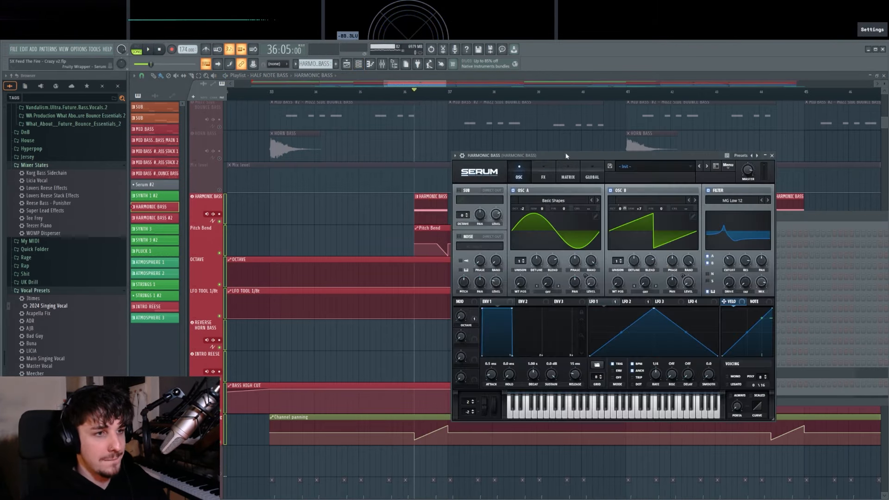
drag(566, 154, 481, 158)
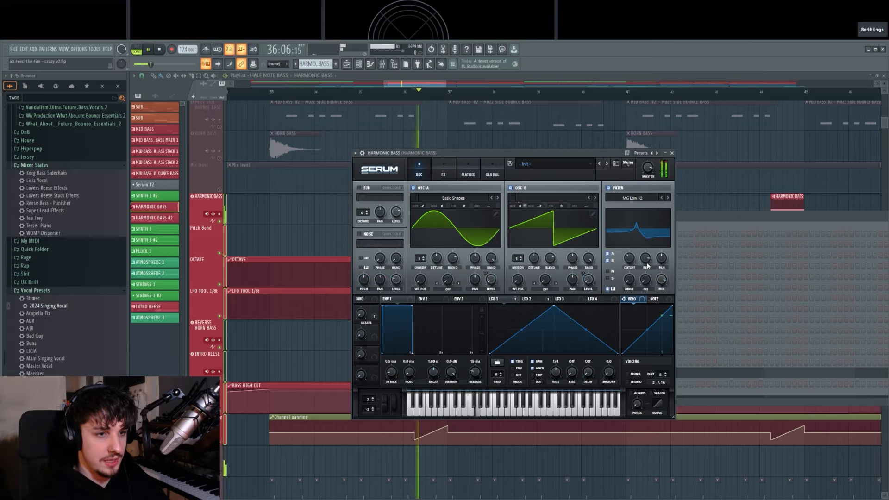
key(space)
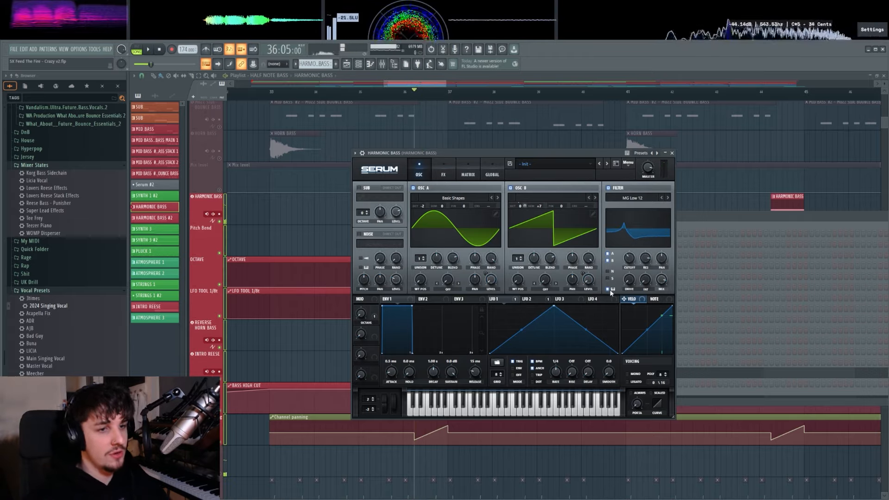
key(n)
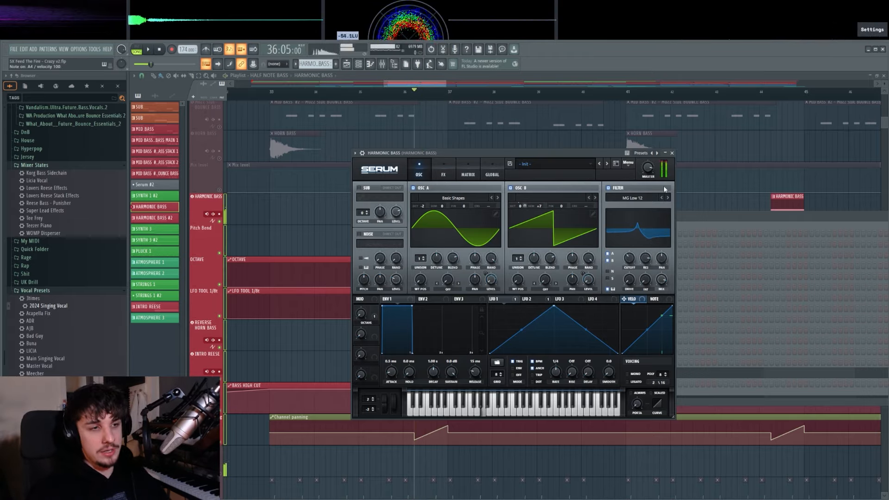
key(x)
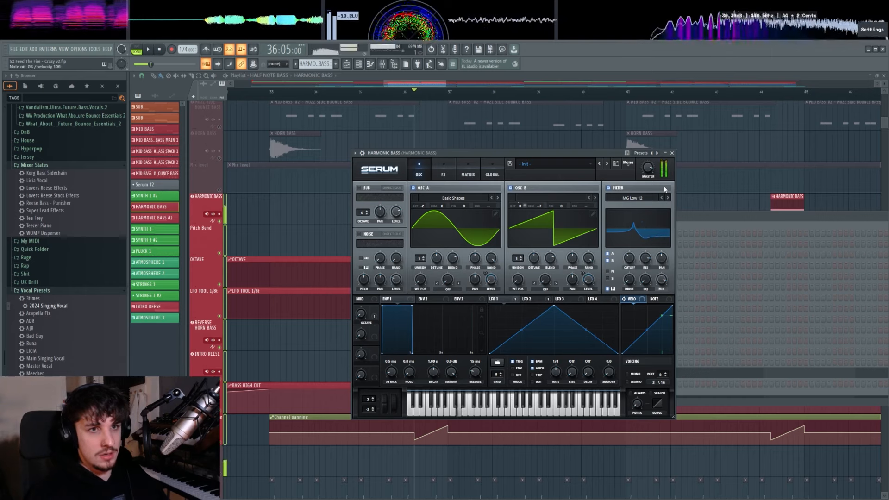
Examine the HARMONIC BASS patch's effects page and the LFO 1 and LFO 2 level modulation, and play the clip again
click(437, 170)
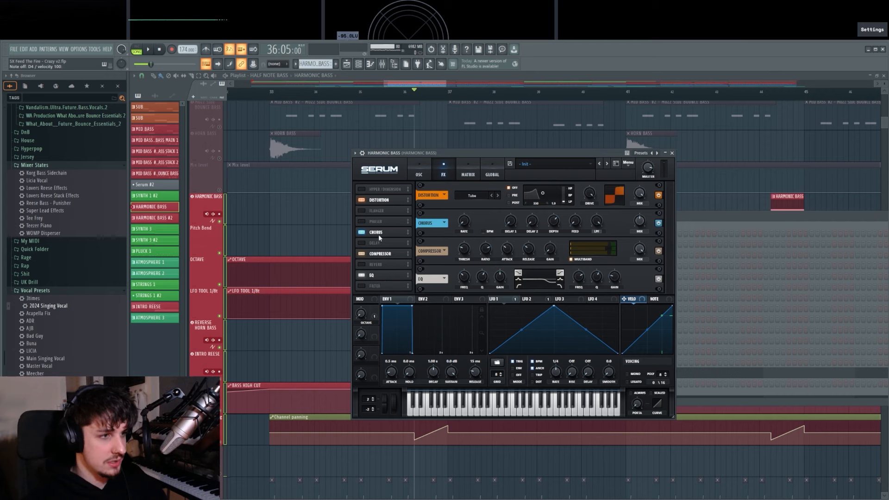
click(425, 170)
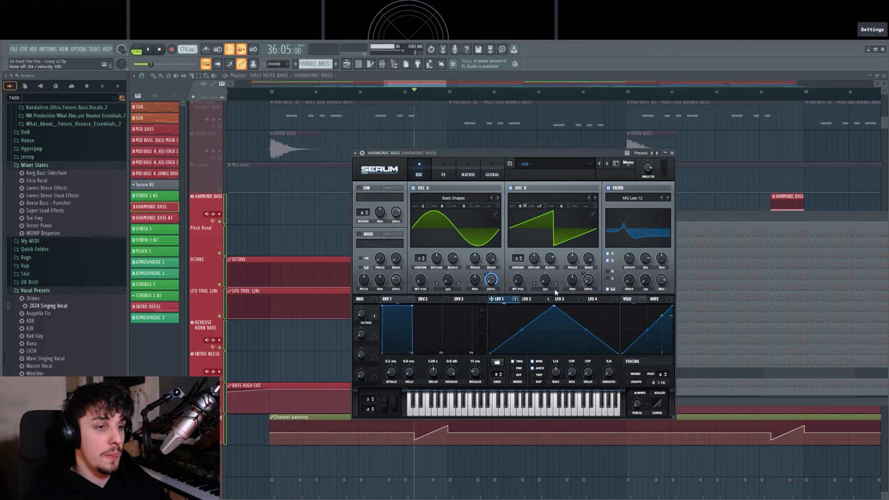
click(530, 299)
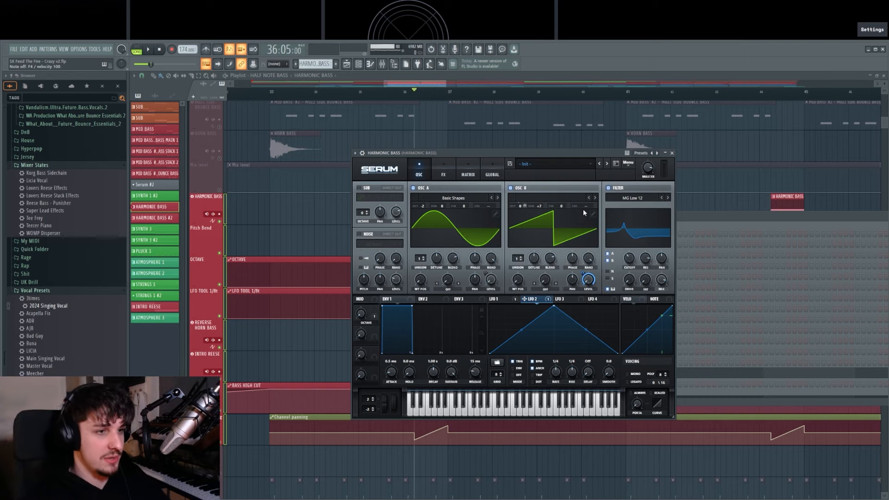
key(space)
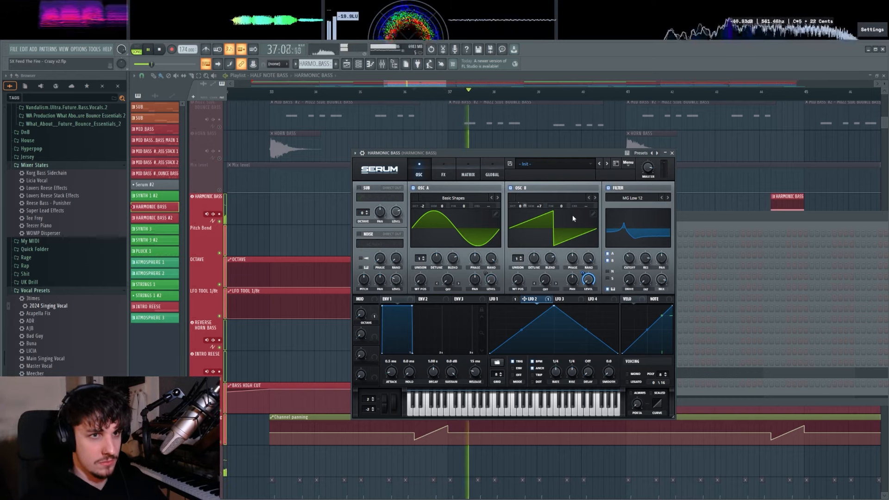
key(space)
Open the mixer at the HARMONIC BASS channel and view its Decapitator and Rift effects
key(F9)
scroll(482, 155, down, 6)
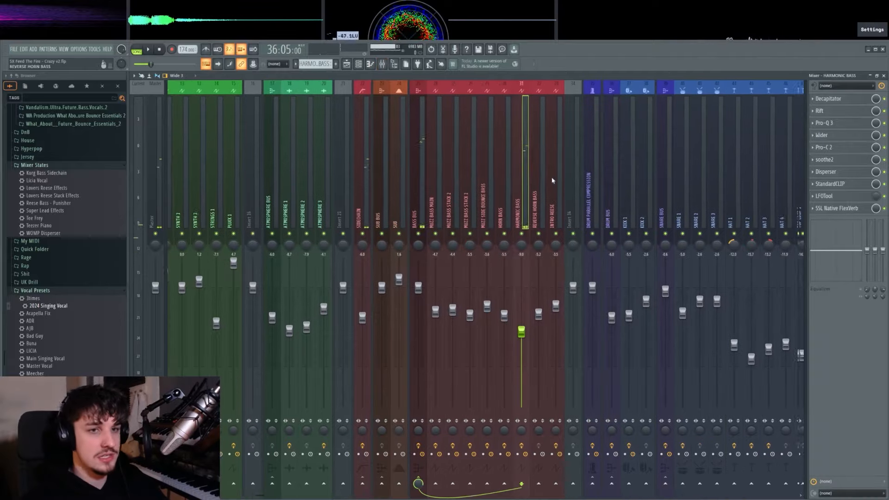
click(829, 99)
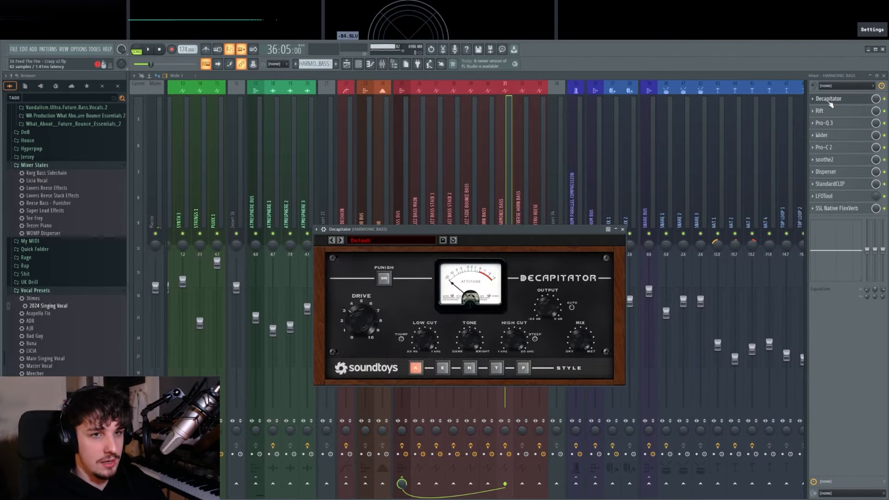
click(831, 100)
click(831, 112)
click(831, 111)
View the Pro-Q 3, Wider and Pro-C 2 effects on the HARMONIC BASS channel, closing each one
click(836, 124)
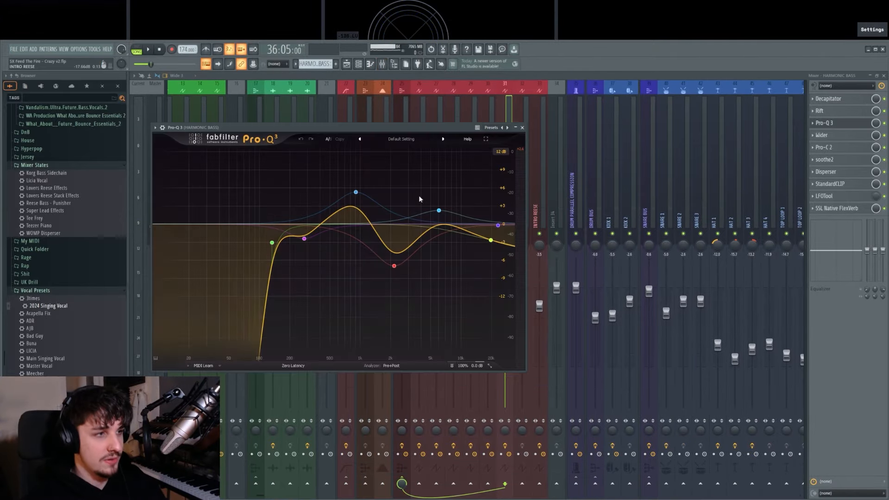
click(829, 123)
click(828, 135)
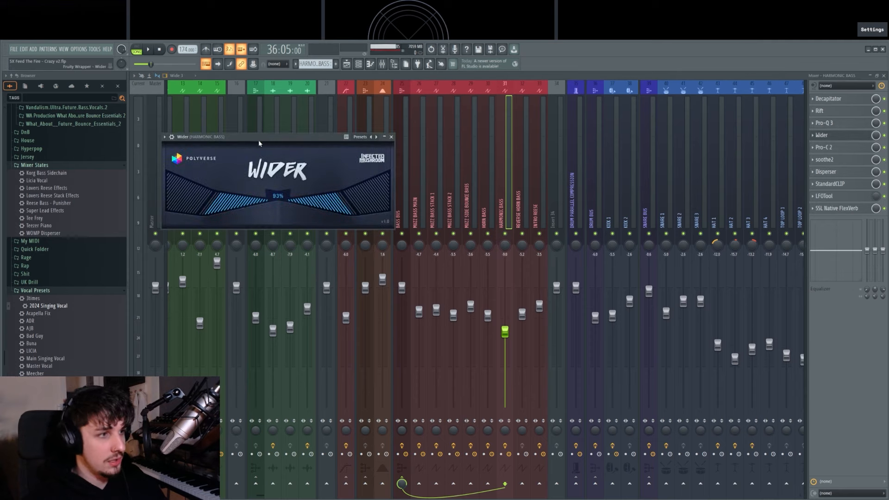
click(852, 136)
click(829, 147)
click(831, 148)
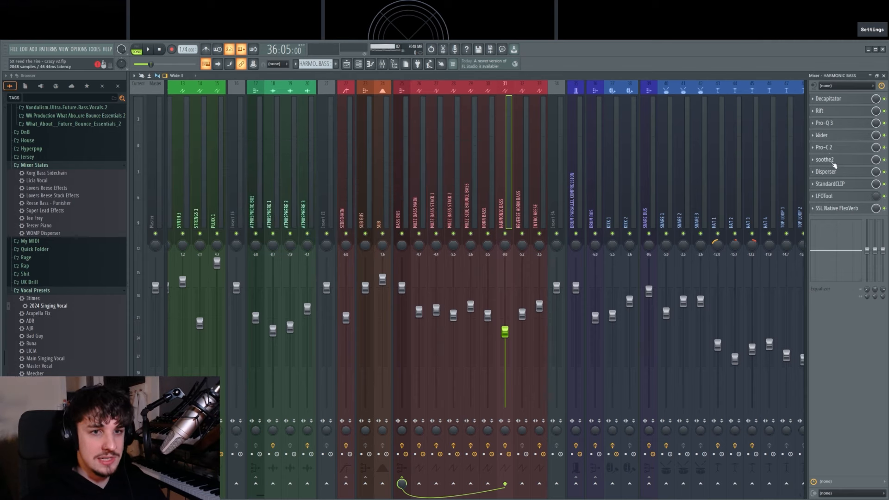
View the soothe2, Disperser and StandardCLIP effects on the HARMONIC BASS channel, playing the bass with StandardCLIP open
click(833, 159)
click(835, 162)
click(827, 171)
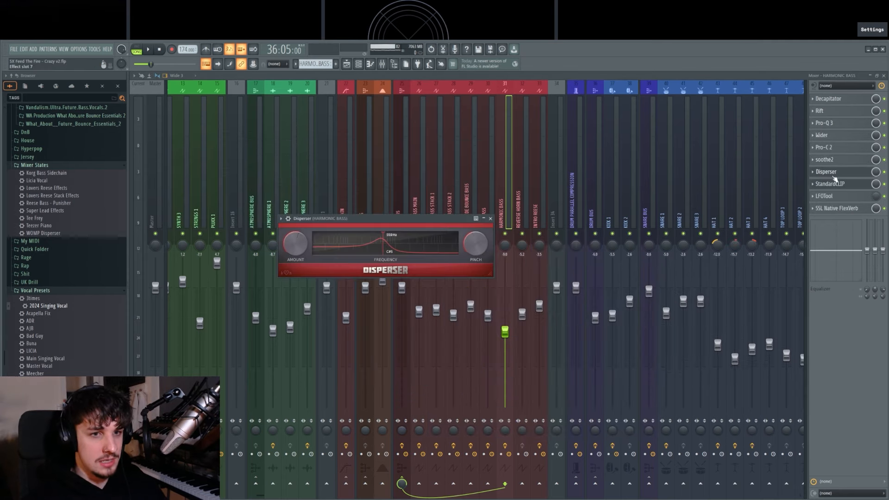
click(833, 175)
click(831, 183)
key(space)
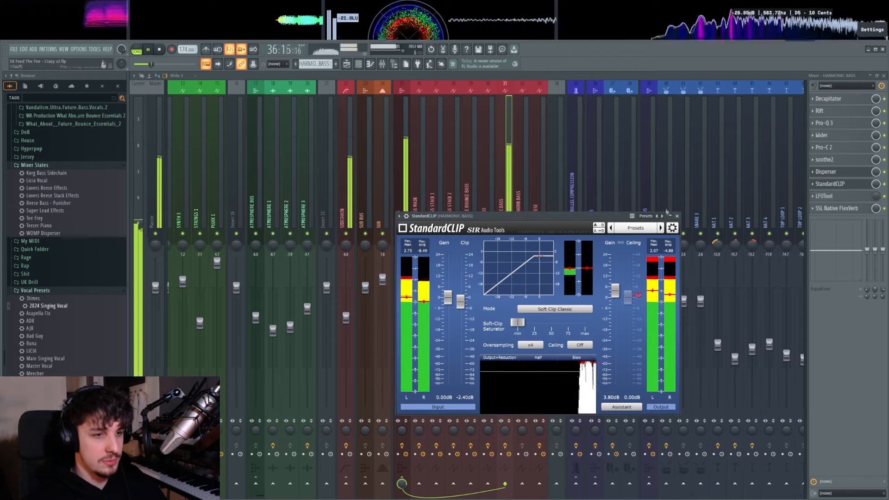
click(831, 184)
key(space)
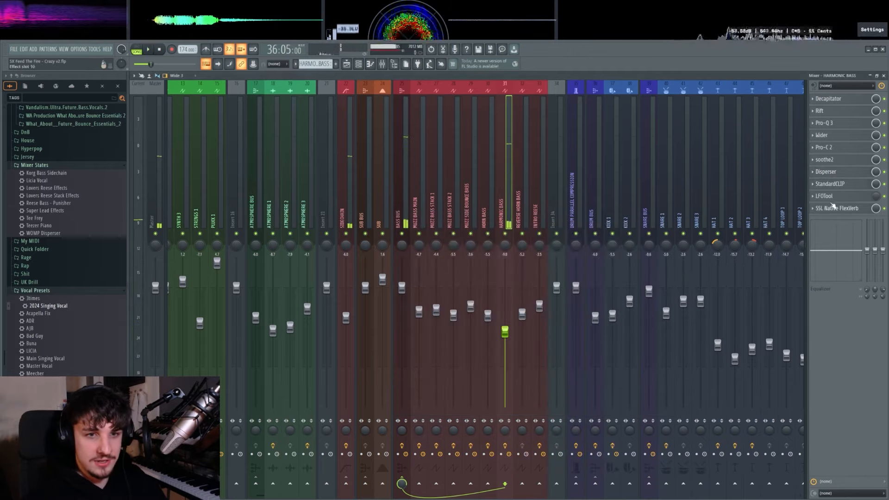
Check LFOTool and SSL Native FlexVerb on the HARMONIC BASS channel, and play the bass with the reverb open
click(826, 196)
click(835, 208)
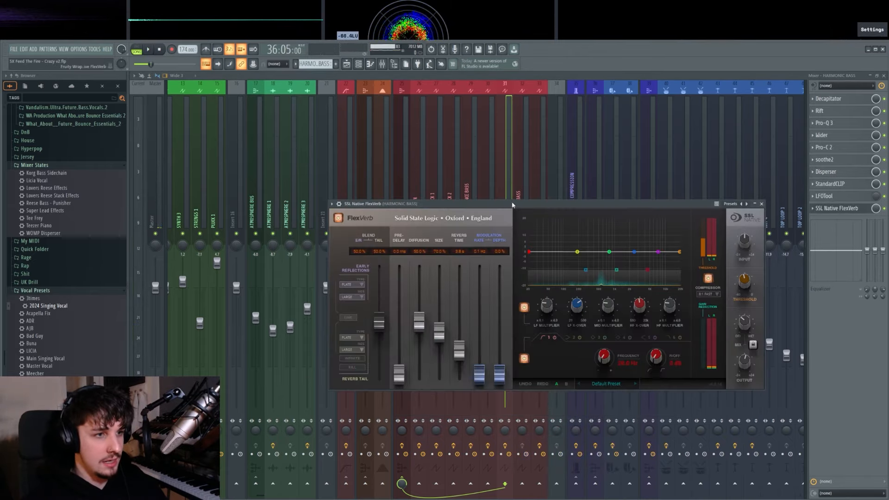
drag(513, 204, 477, 191)
key(space)
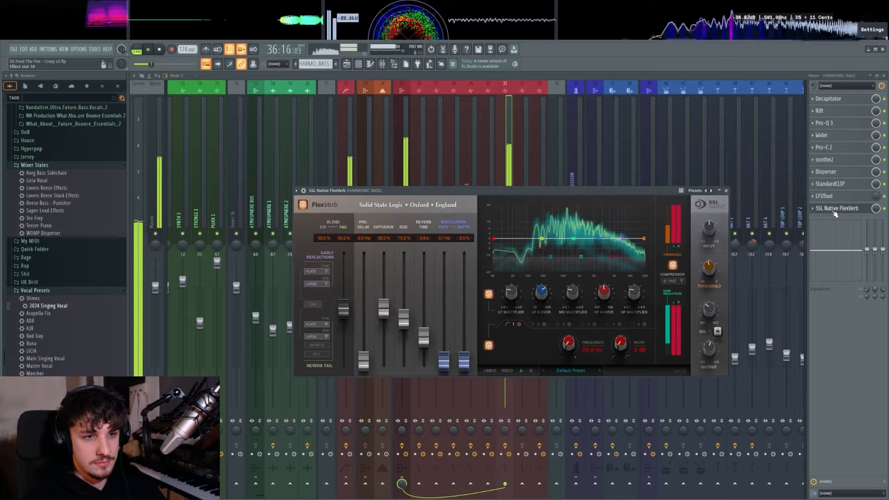
key(space)
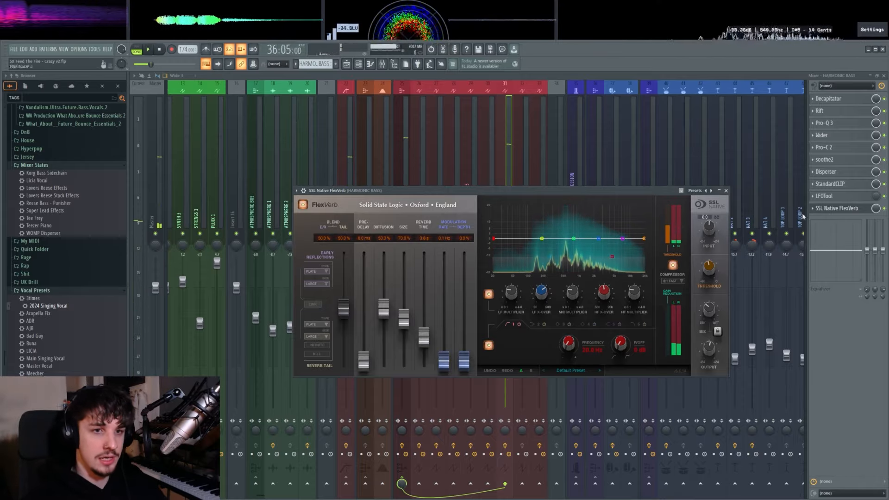
click(833, 209)
Return to the playlist and unmute the sub, bass, sidechain and drum tracks for the drop
click(347, 64)
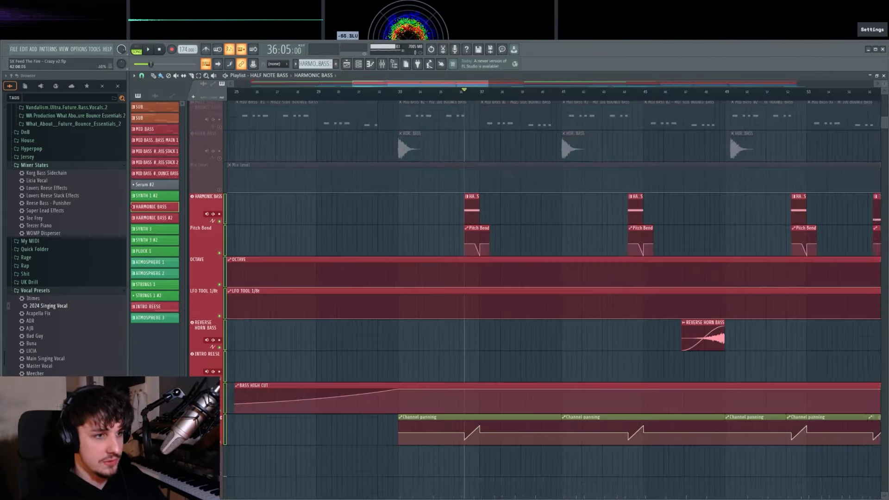
scroll(369, 182, down, 3)
scroll(407, 234, up, 3)
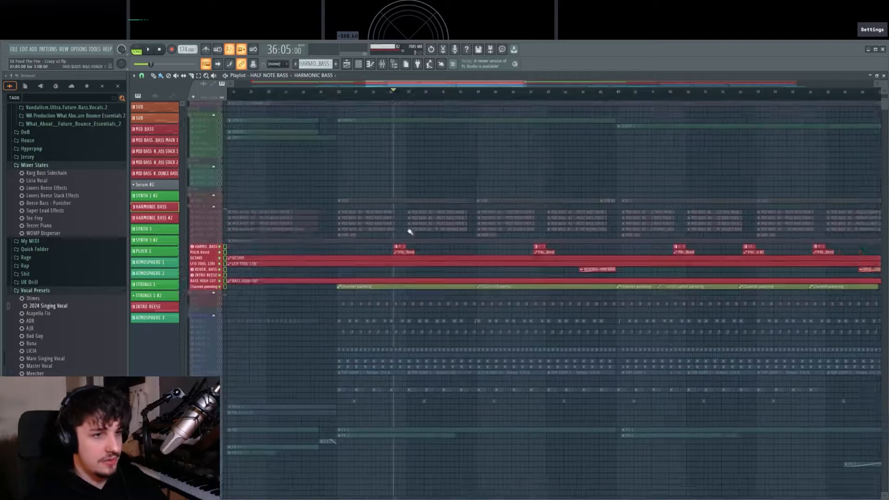
click(220, 209)
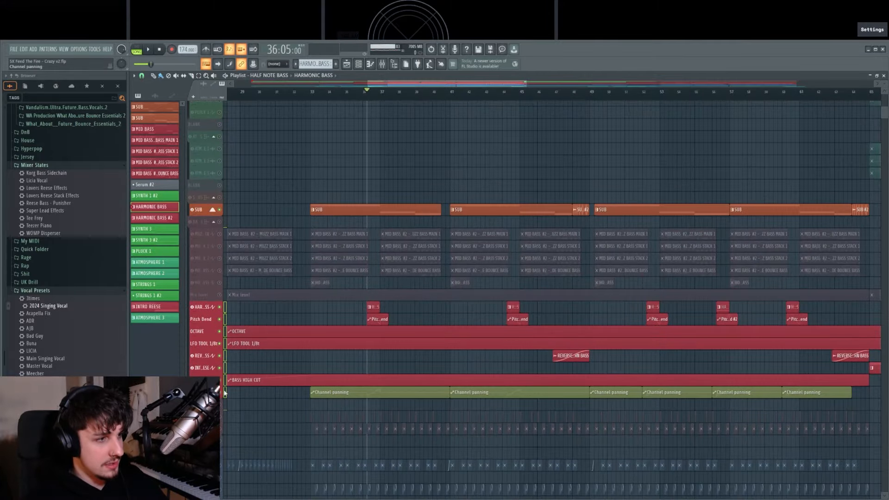
scroll(386, 207, down, 3)
Play the drop from bar 33 with the drums and all basses together, following the arrangement
key(space)
scroll(500, 216, up, 3)
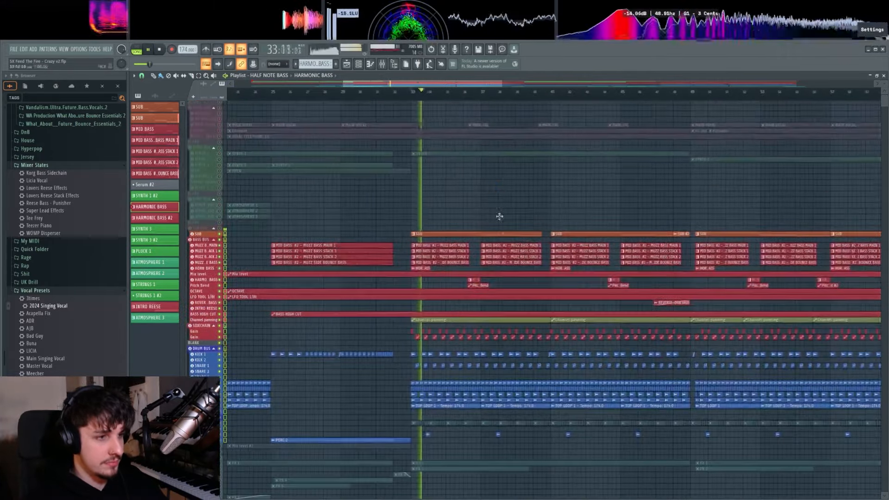
scroll(507, 221, up, 2)
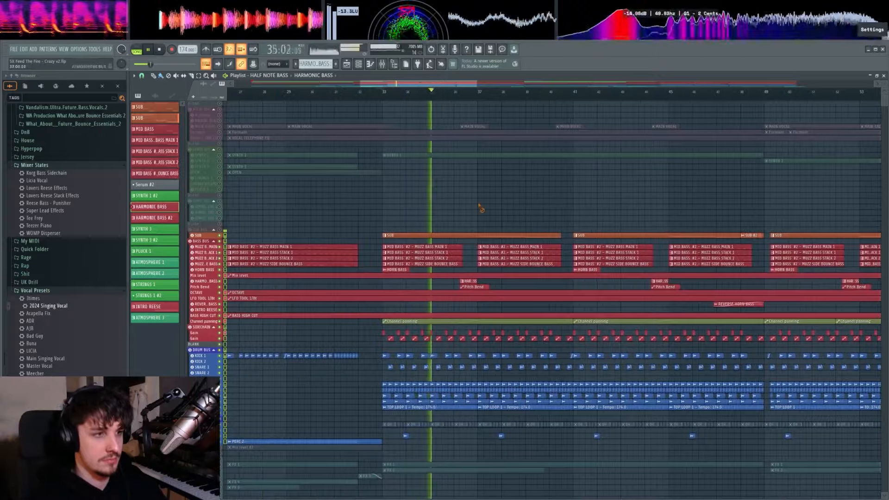
scroll(350, 251, up, 4)
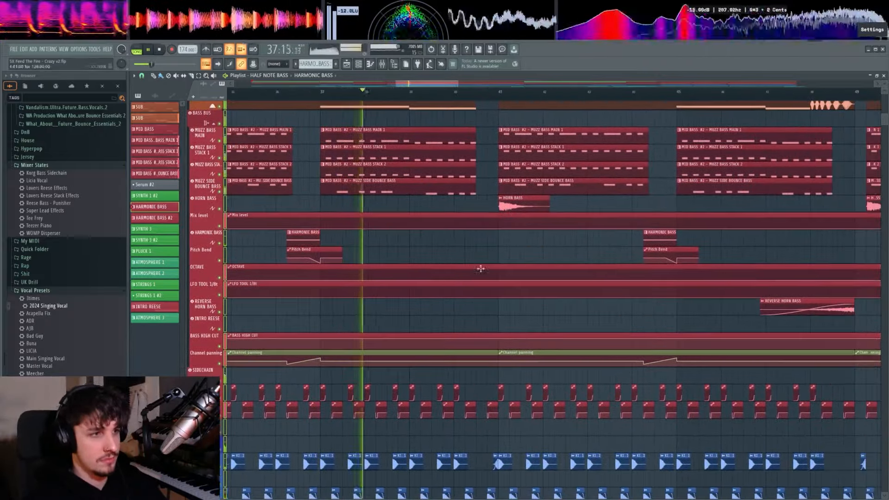
scroll(508, 304, up, 2)
scroll(508, 304, down, 4)
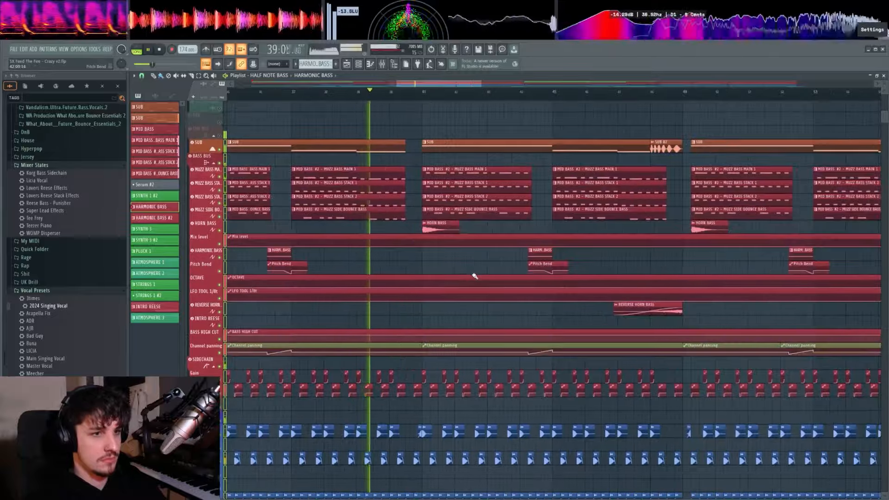
scroll(474, 276, down, 2)
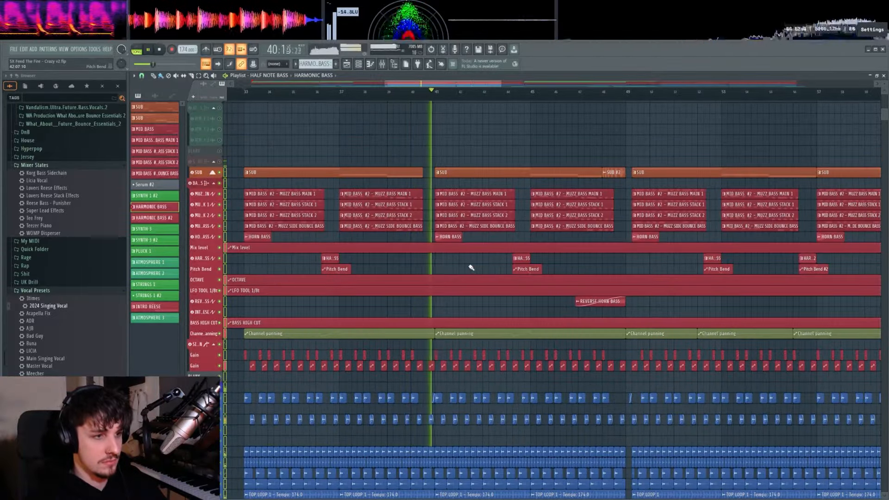
key(space)
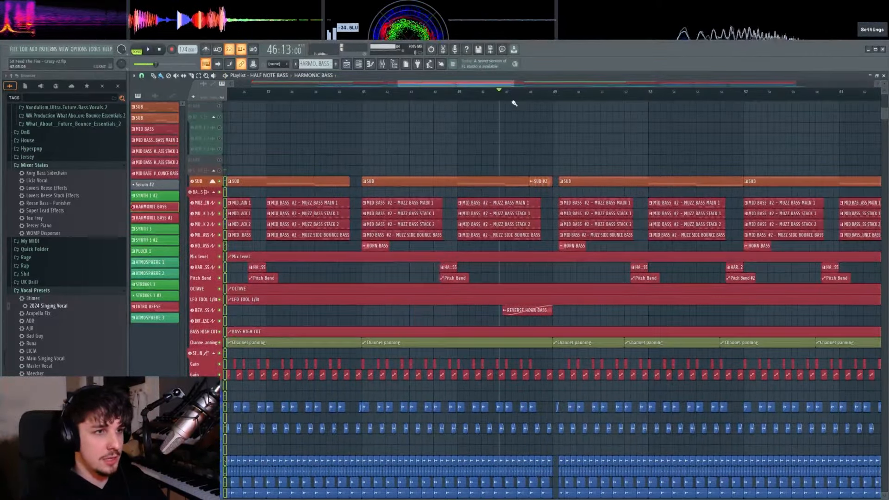
Solo the SUB #2 audio clip at bar 48 and audition it
scroll(546, 148, up, 3)
alt+right_click(492, 203)
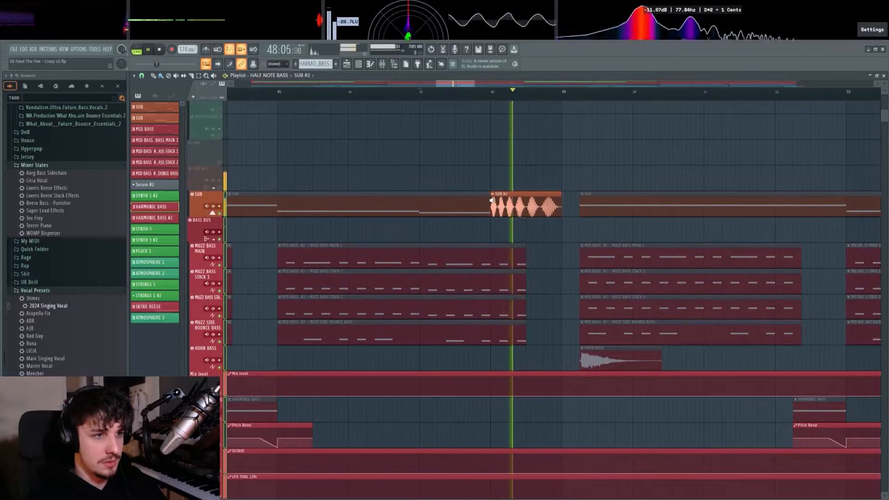
scroll(491, 180, down, 1)
scroll(491, 179, down, 3)
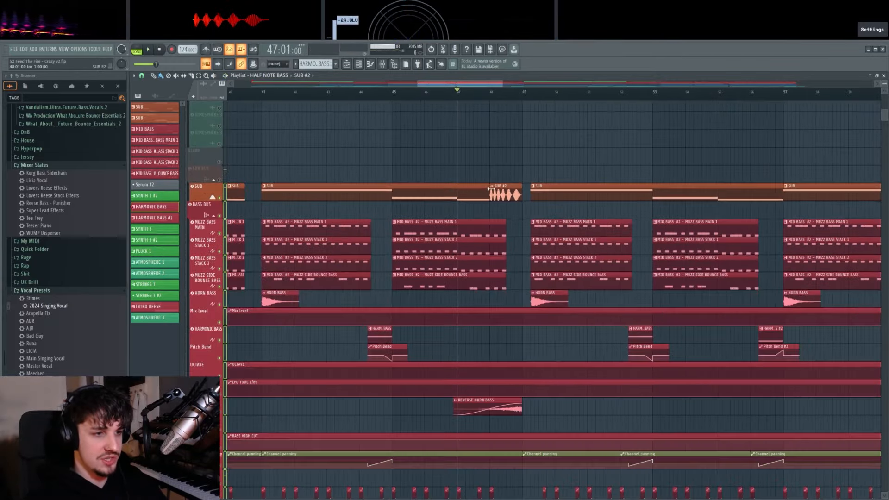
Play the full drop from bar 47 to hear the SUB #2 fill leading into bar 49
key(space)
drag(532, 239, 521, 197)
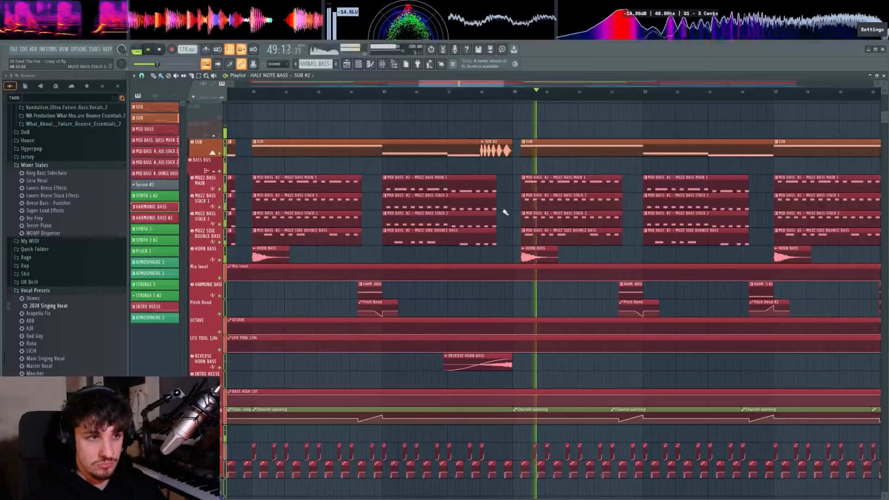
drag(525, 229, 531, 293)
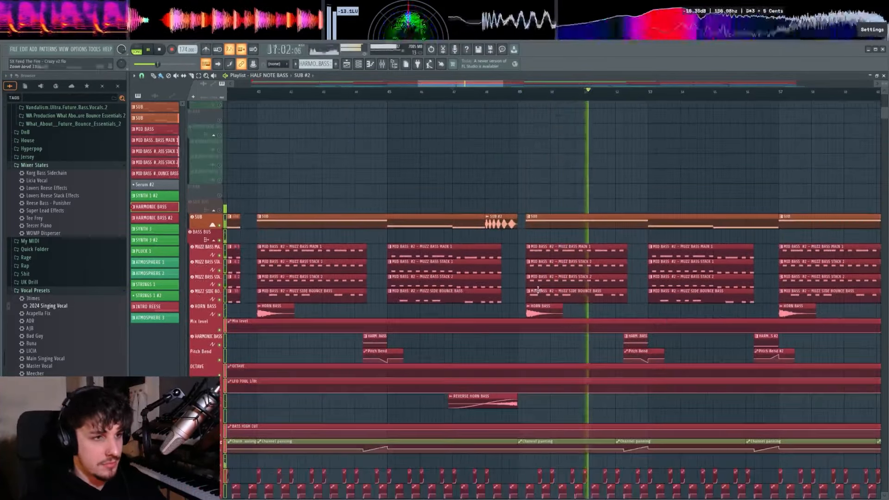
key(space)
Audition the REVERSE HORN BASS and HORN BASS clips, and play the transition from bar 47 with everything on
scroll(506, 182, down, 2)
ctrl+scroll(518, 243, up, 3)
scroll(521, 291, down, 2)
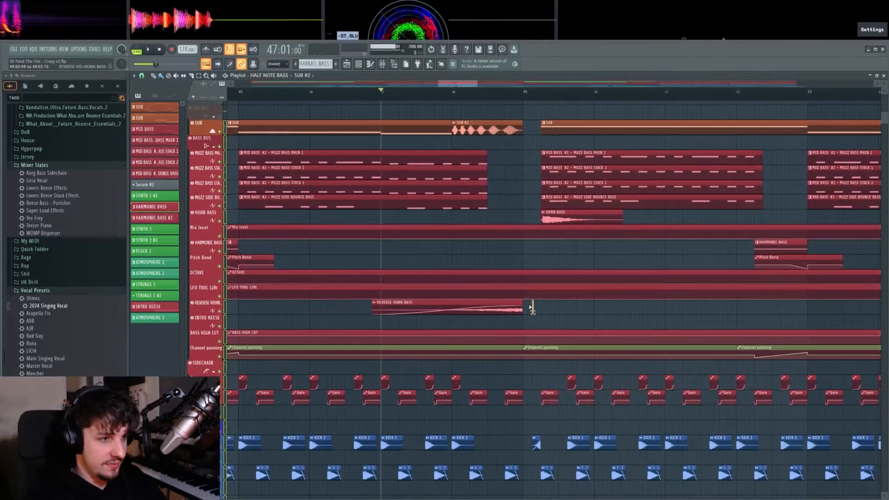
click(472, 307)
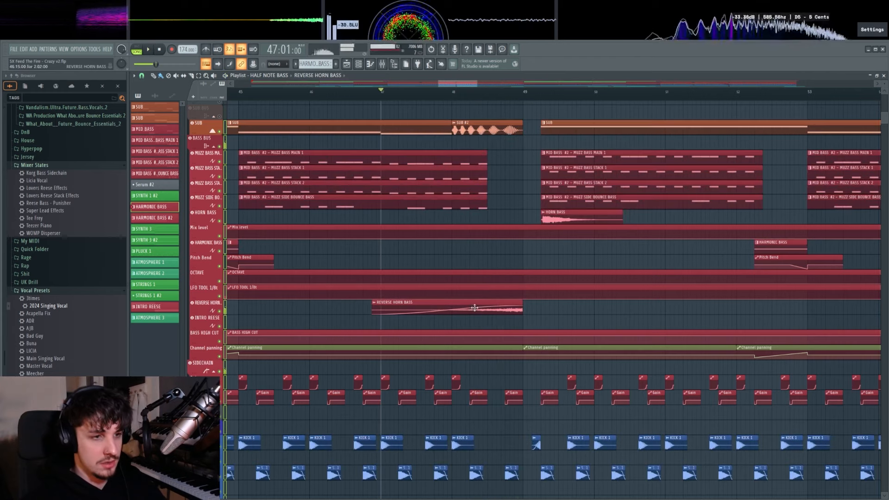
click(540, 217)
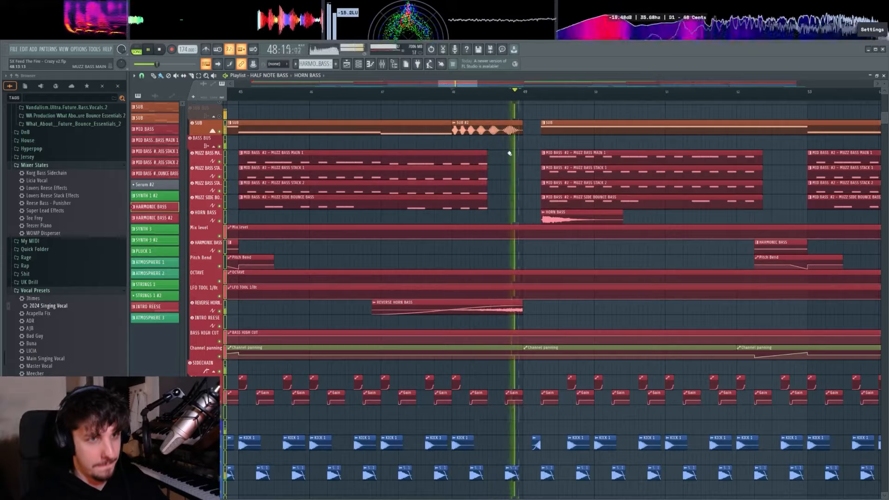
scroll(602, 218, down, 4)
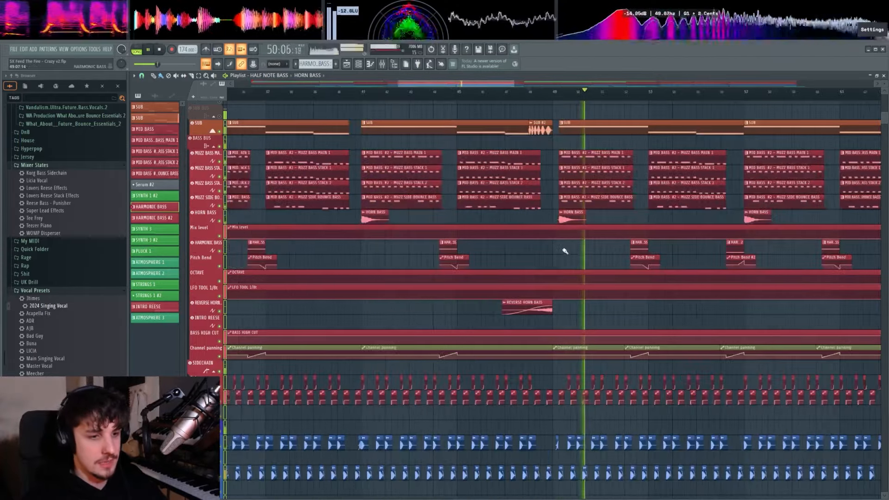
scroll(562, 255, down, 3)
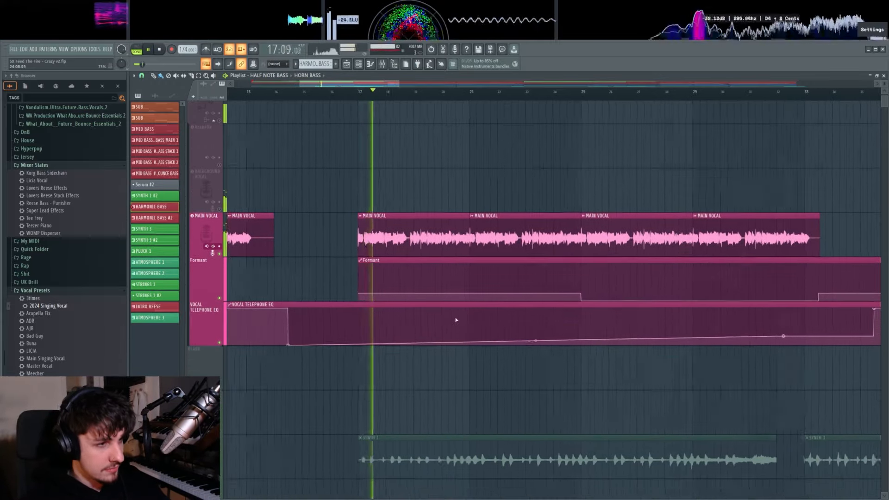
Play the MAIN VOCAL from bar 17 and examine its Formant and VOCAL TELEPHONE EQ automation
scroll(466, 329, down, 5)
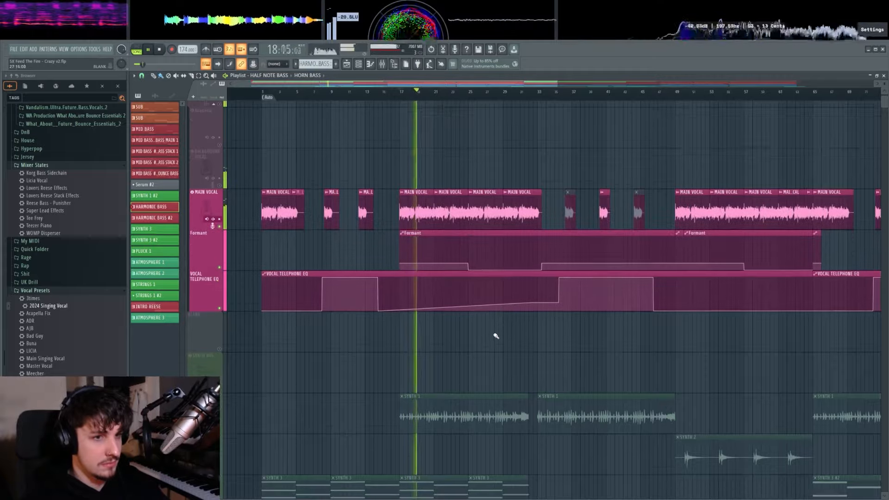
scroll(470, 352, up, 3)
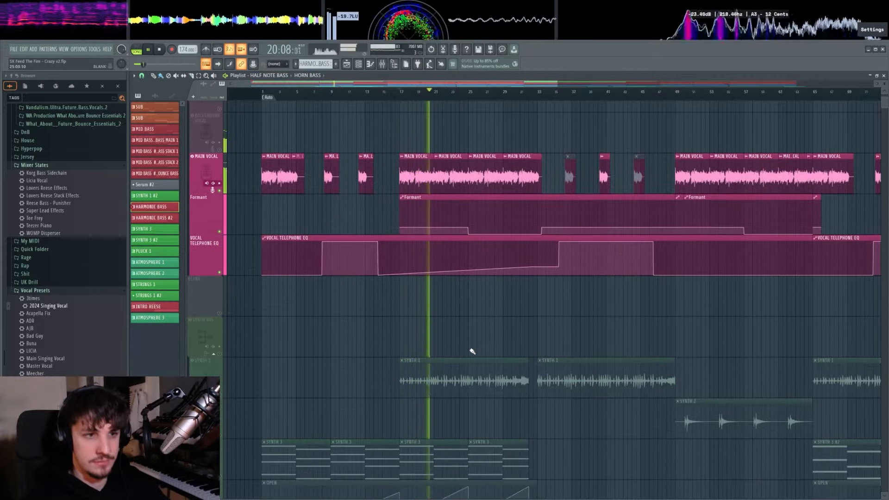
scroll(468, 345, up, 3)
drag(460, 369, 484, 297)
key(space)
scroll(547, 228, down, 2)
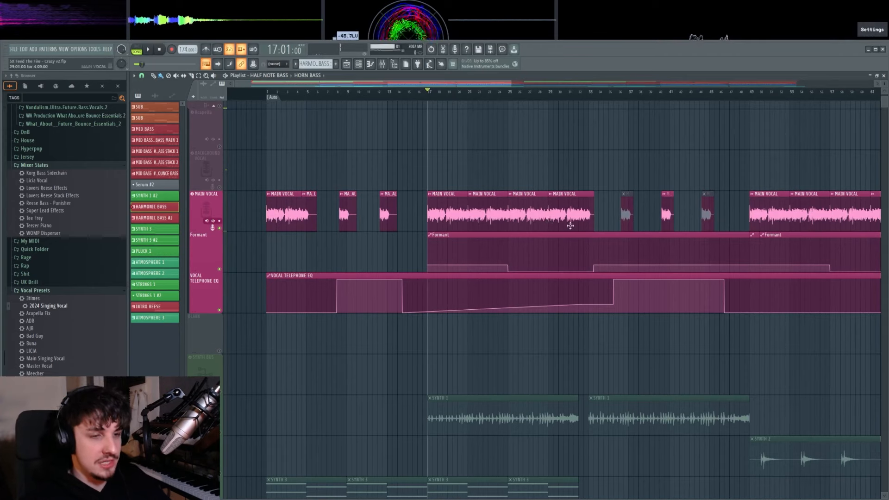
Select the MAIN VOCAL clips between bars 25 and 33 to examine the section with the Formant automation change
scroll(570, 225, up, 3)
scroll(472, 158, up, 1)
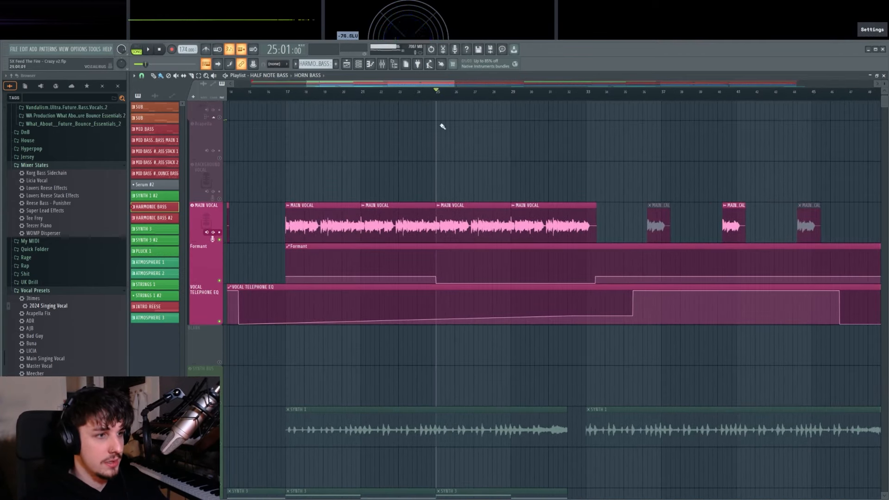
drag(429, 258, 663, 291)
scroll(493, 238, up, 2)
ctrl+click(534, 153)
drag(561, 181, 551, 159)
scroll(553, 176, down, 1)
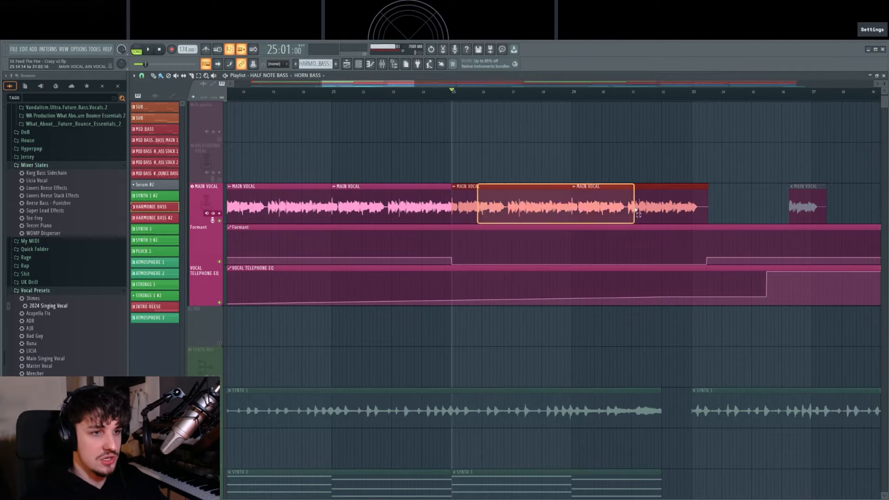
Play the MAIN VOCAL section from bar 25 to hear the Formant automation
key(space)
scroll(567, 186, down, 6)
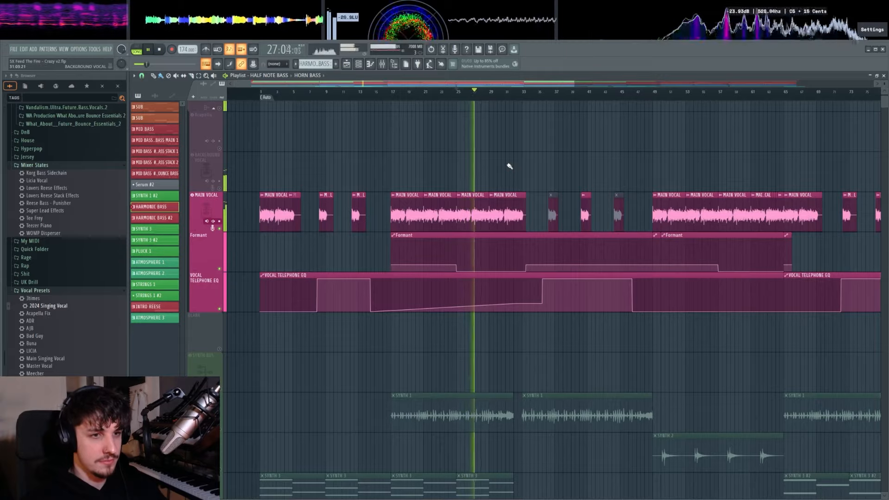
key(space)
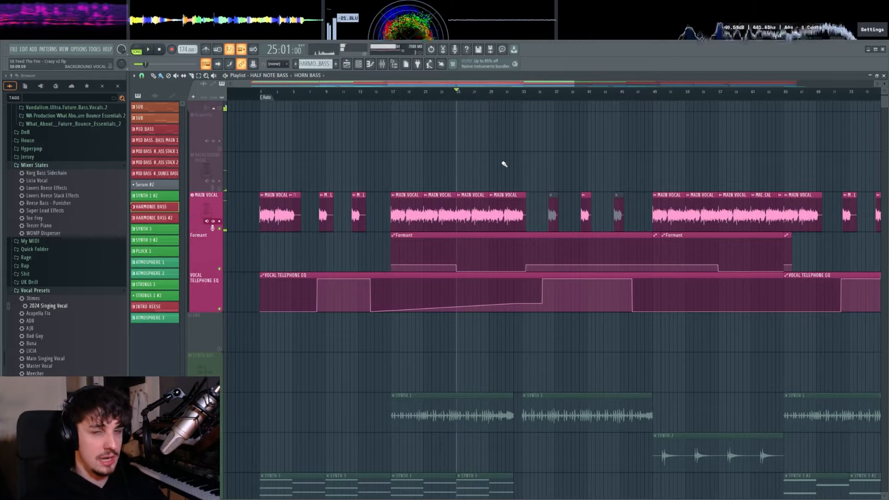
Play the vocal from bar 57 with Little AlterBoy open on the MAIN VOCAL channel and turn up its Formant
drag(607, 194, 448, 207)
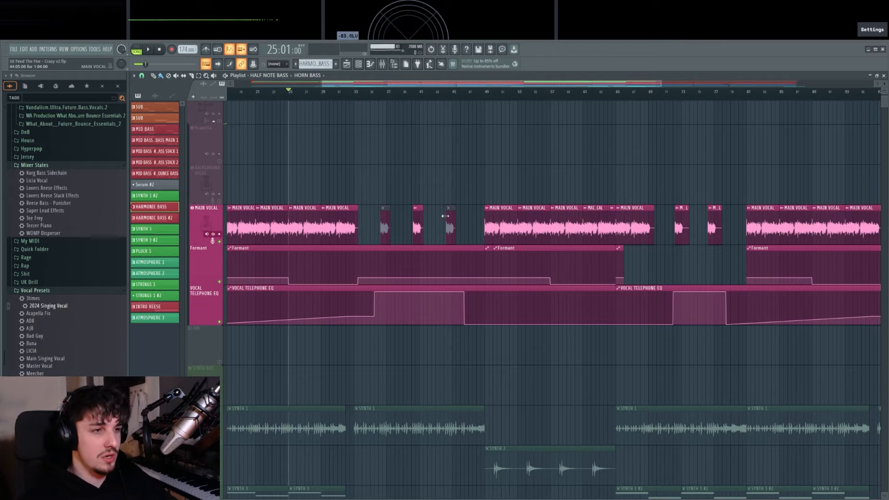
scroll(481, 188, up, 5)
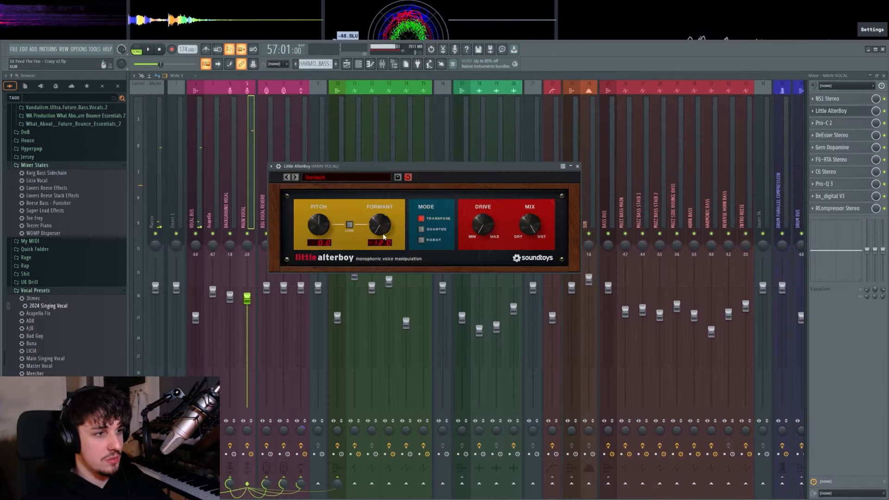
key(space)
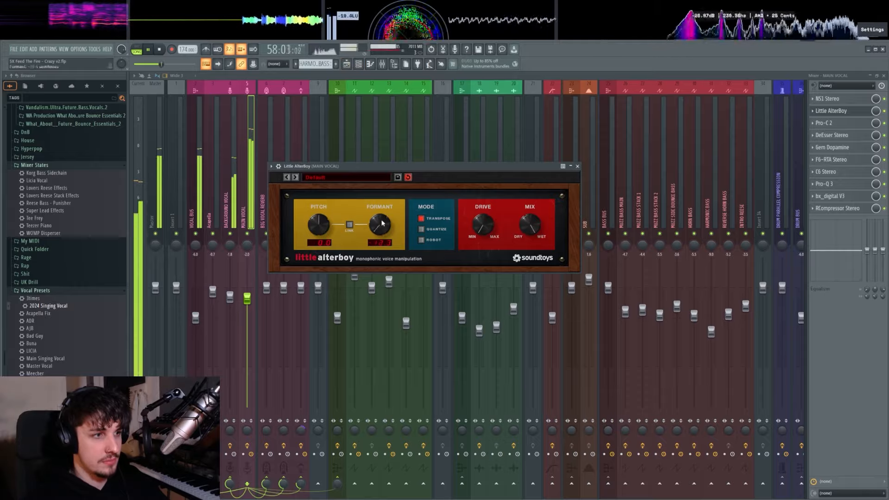
drag(382, 223, 383, 201)
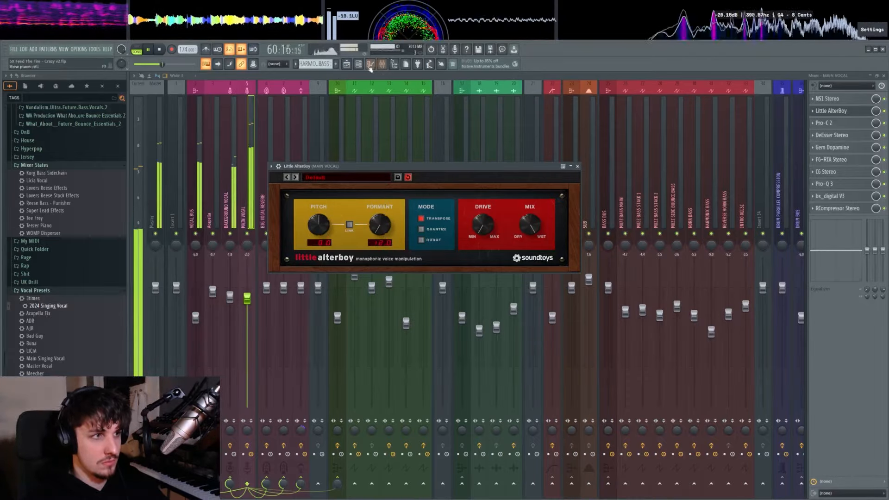
Stop playback, return to the playlist and open the MAIN VOCAL clip's channel settings to examine them
click(347, 64)
scroll(431, 188, up, 4)
key(space)
double_click(507, 192)
drag(506, 192, 445, 212)
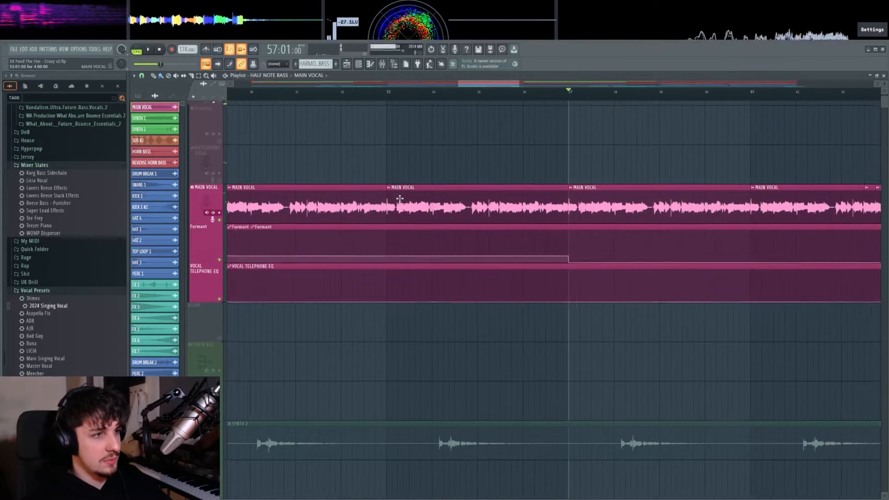
double_click(446, 212)
drag(290, 156, 503, 172)
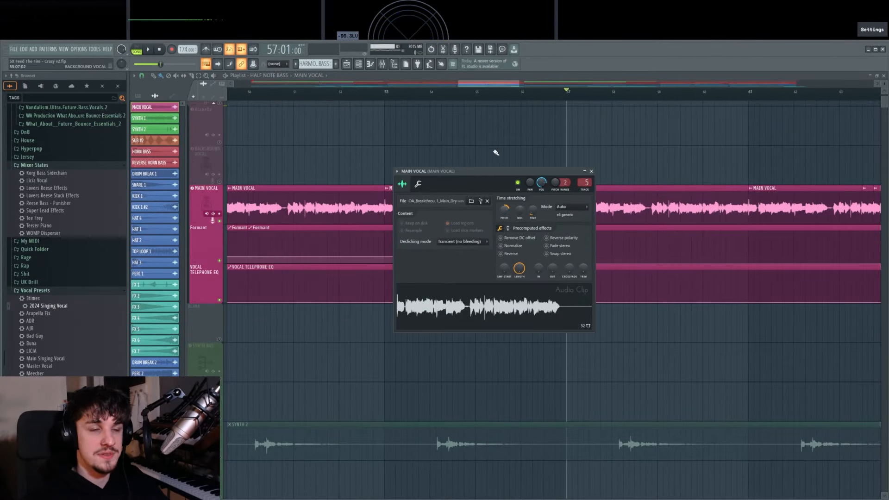
key(Escape)
Look over the whole arrangement around bar 81, from the vocals and synths down to the basses and drums
scroll(508, 171, down, 5)
scroll(508, 173, down, 2)
drag(540, 280, 449, 191)
scroll(449, 191, down, 1)
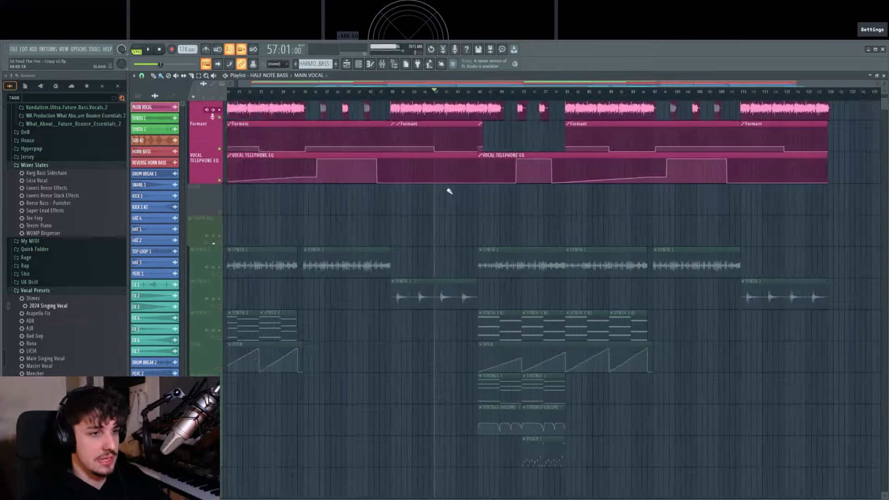
scroll(449, 191, down, 2)
scroll(528, 111, down, 1)
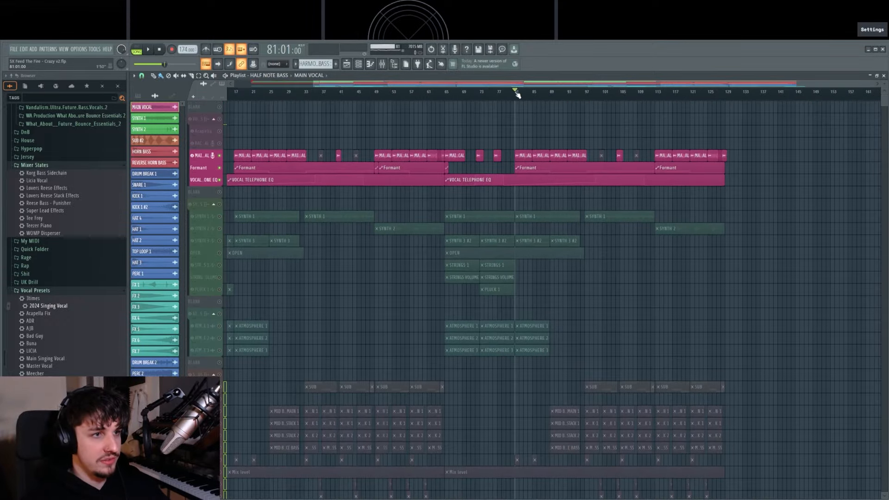
scroll(526, 242, down, 10)
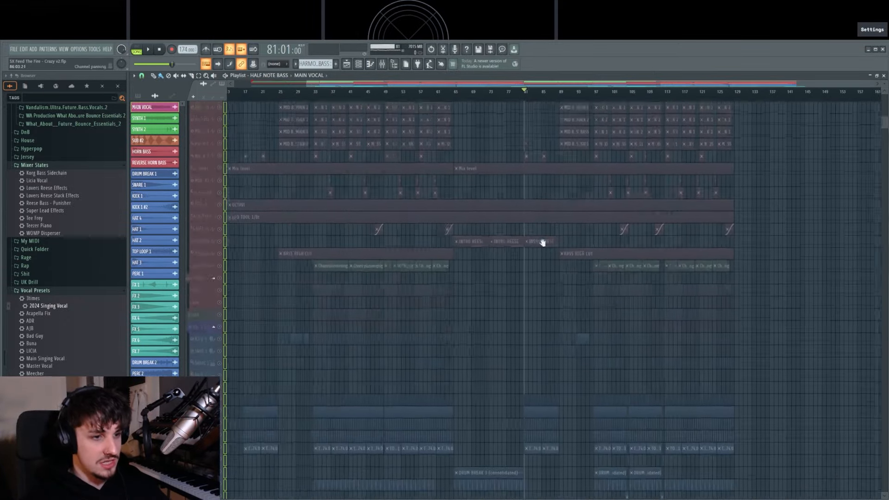
scroll(540, 252, up, 3)
scroll(533, 264, left, 2)
scroll(561, 230, up, 7)
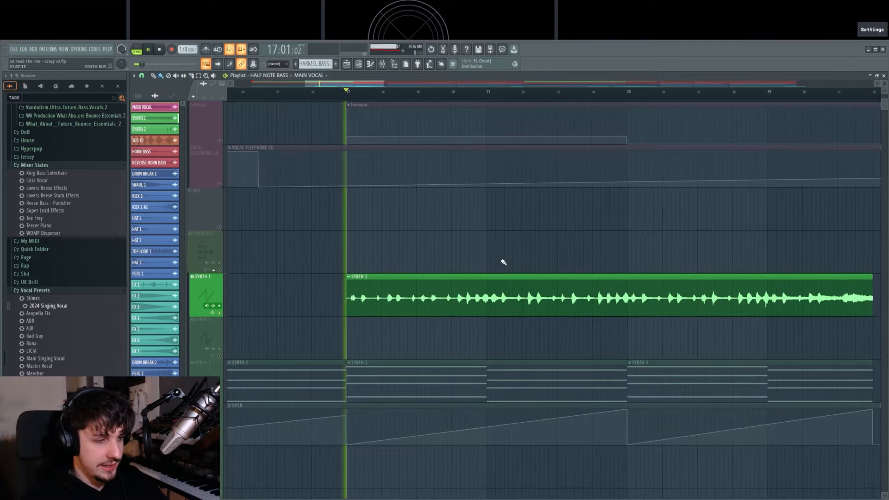
Play the soloed SYNTH 1 track from bar 17 past bar 25
key(space)
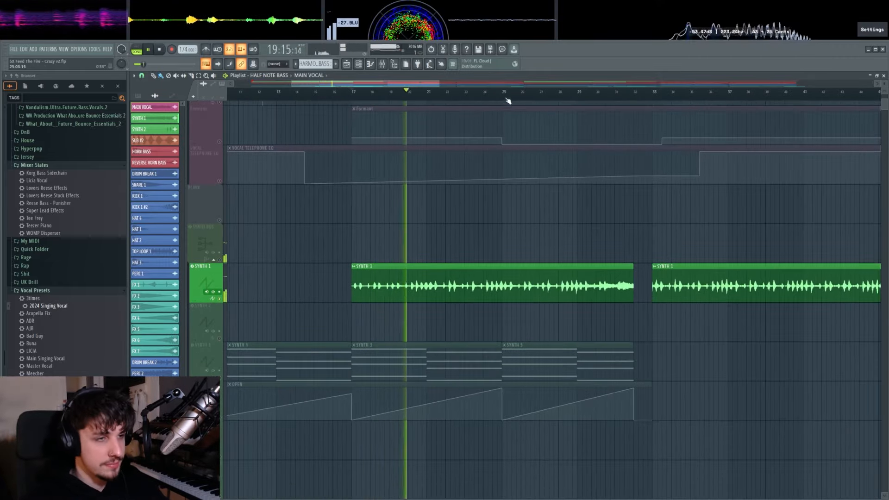
scroll(510, 229, up, 3)
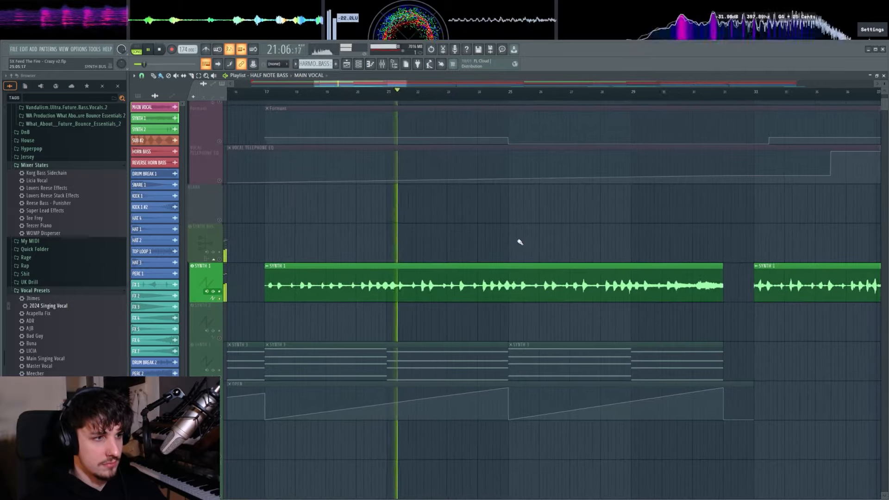
scroll(504, 242, up, 2)
scroll(509, 244, down, 2)
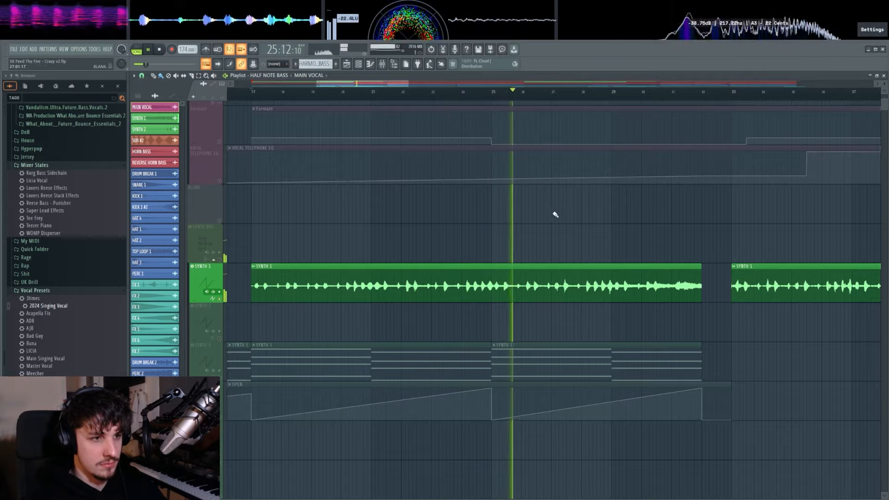
key(space)
Solo the PLUCK 1 track and play it from bar 9
scroll(550, 222, down, 6)
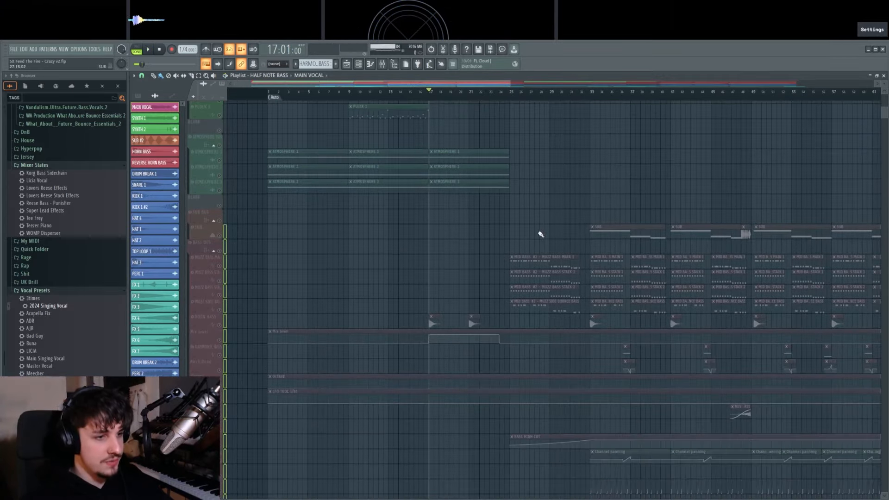
scroll(540, 234, up, 10)
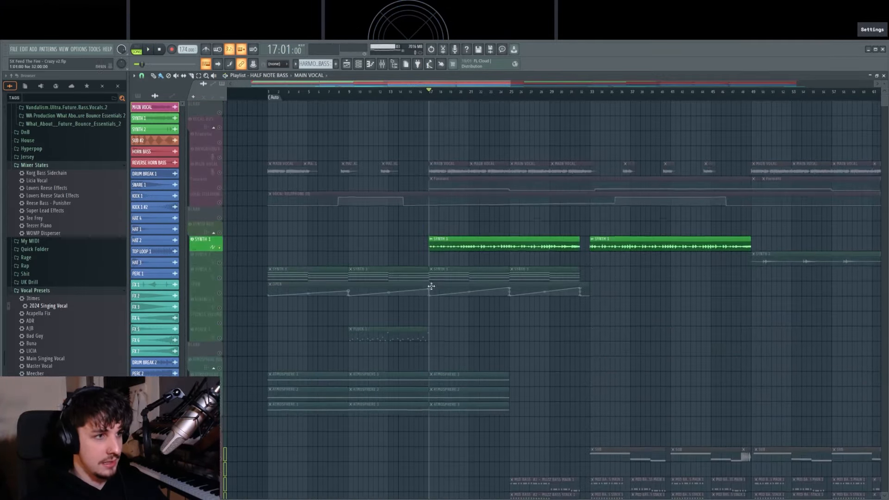
scroll(431, 287, down, 3)
scroll(566, 224, up, 4)
scroll(430, 175, up, 1)
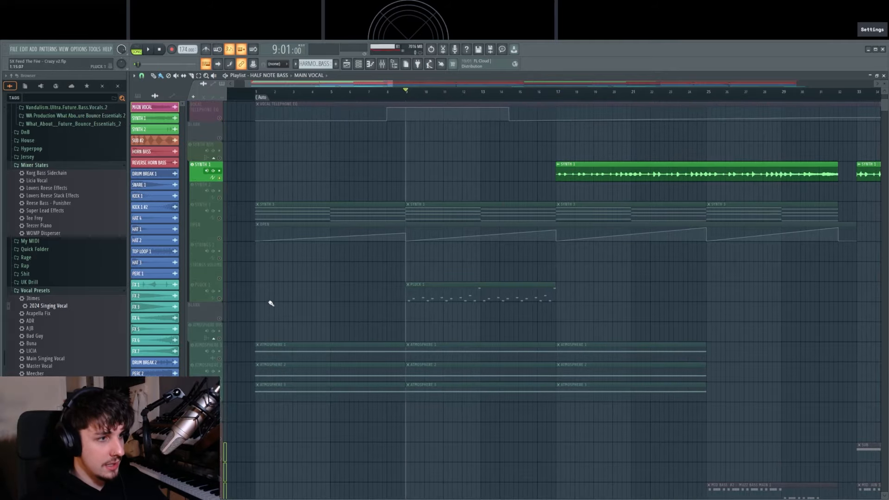
click(221, 301)
key(space)
scroll(381, 307, up, 1)
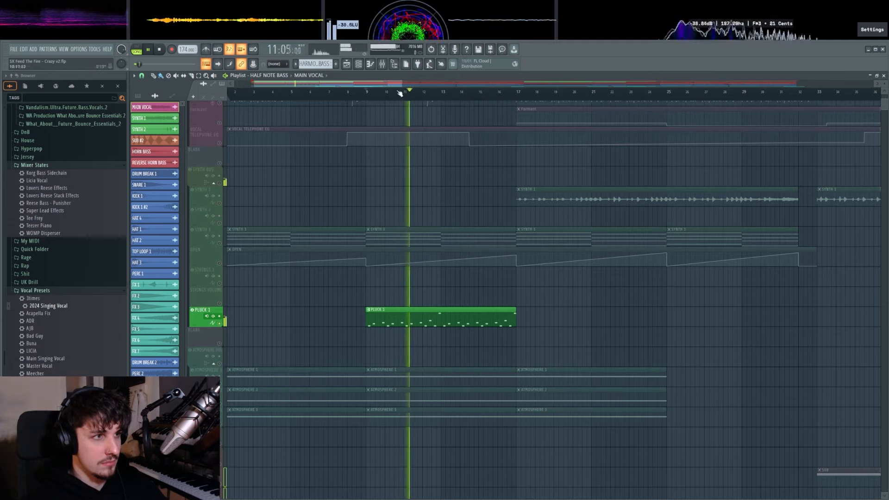
Open Pro-R on the PLUCK 1 mixer channel and play the pluck to hear its reverb
click(387, 65)
click(420, 218)
key(space)
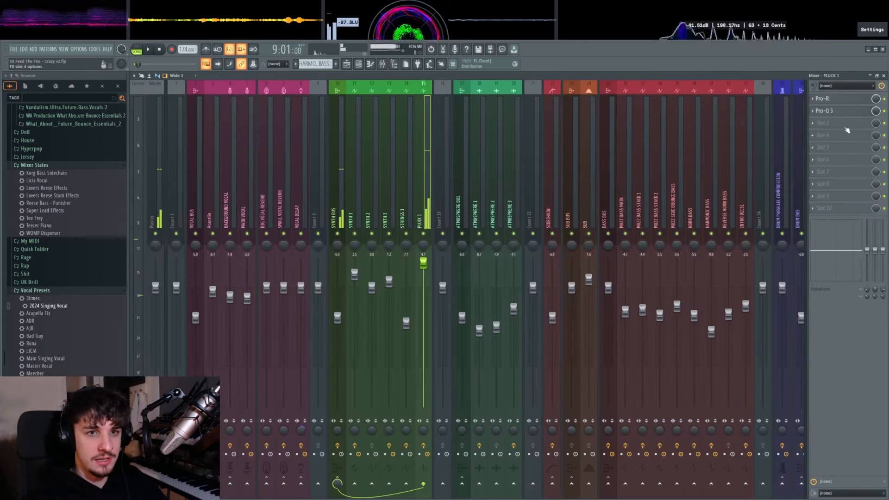
click(823, 98)
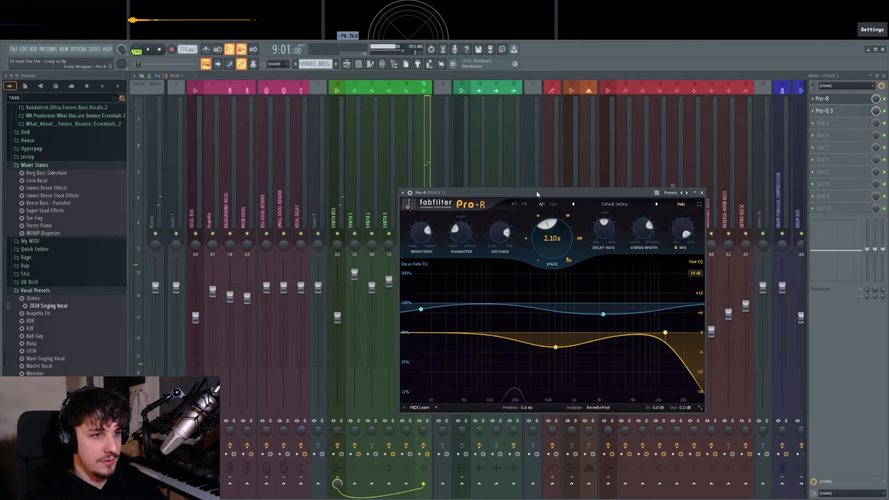
drag(544, 201, 572, 177)
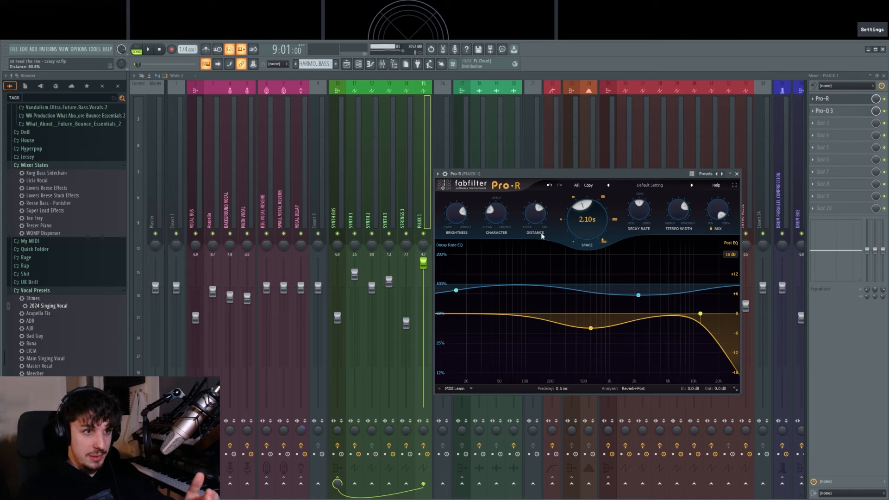
key(space)
drag(538, 219, 532, 202)
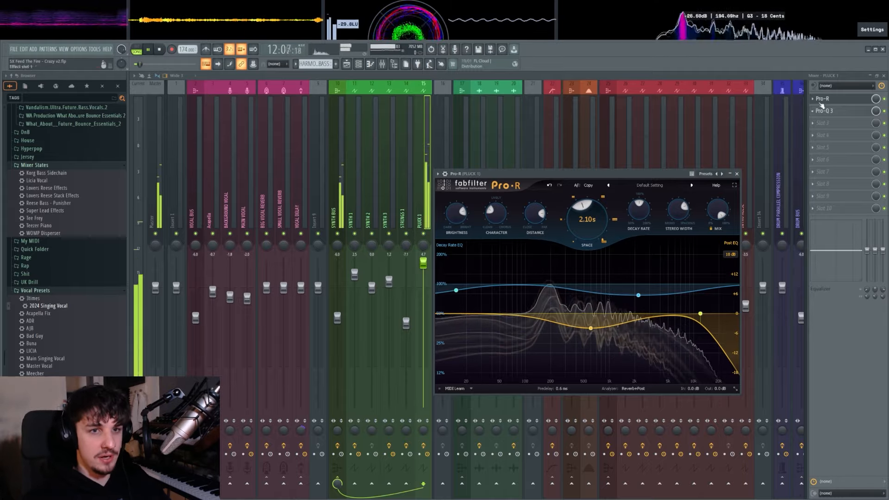
key(Escape)
key(space)
Solo SYNTH 3 in the playlist with its OPEN automation and play it from bar 9
click(347, 64)
scroll(444, 268, down, 3)
scroll(417, 253, up, 2)
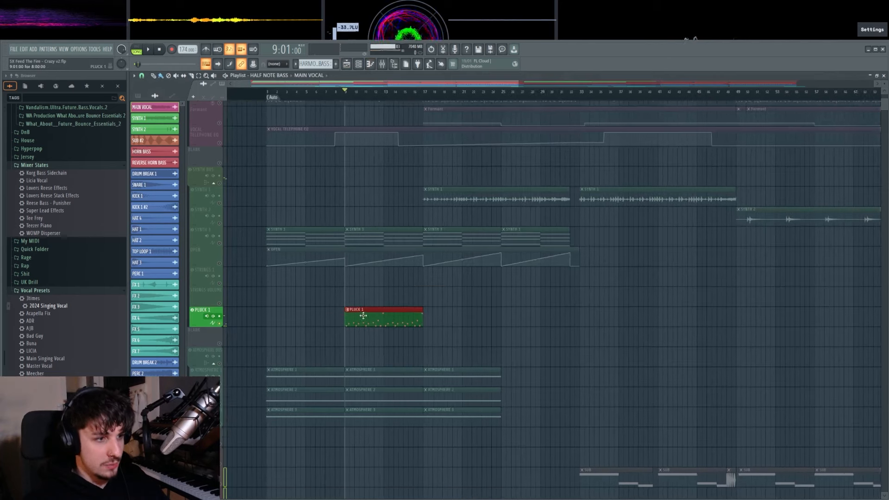
click(425, 206)
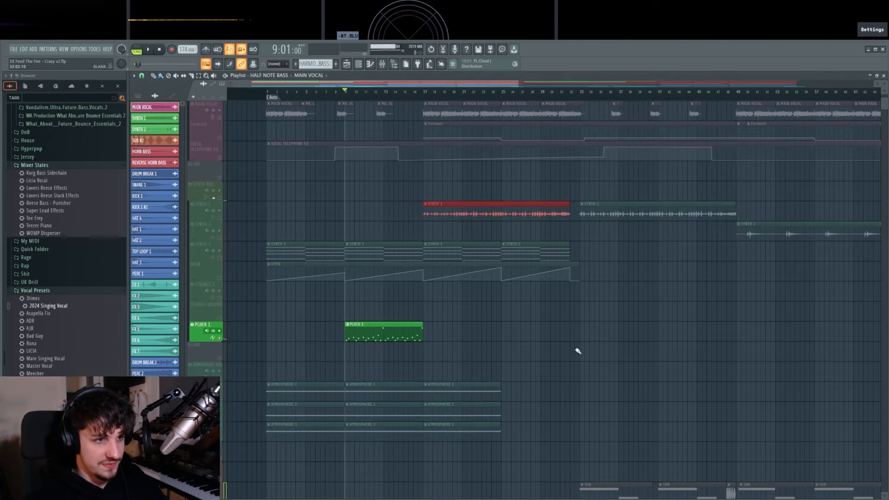
click(217, 254)
scroll(215, 259, up, 3)
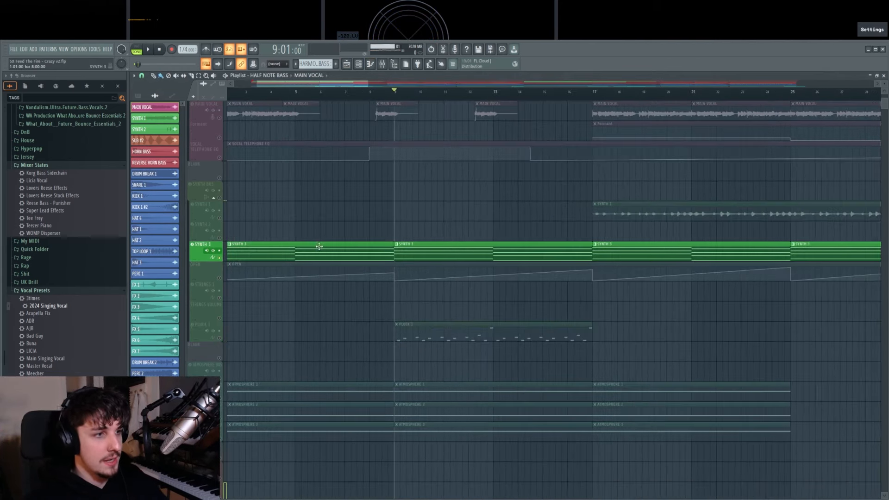
click(223, 281)
key(space)
scroll(407, 343, up, 2)
Open SYNTH 3's Serum instance and examine its oscillators and effects
key(F6)
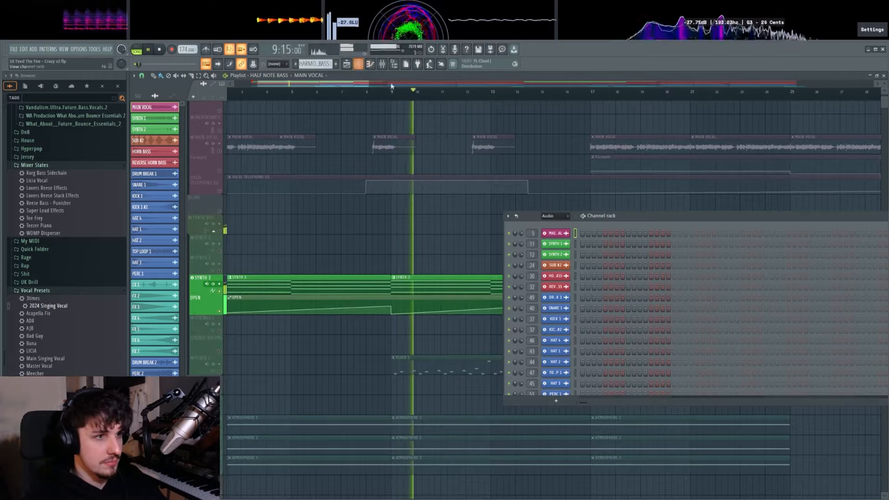
key(F6)
click(463, 283)
key(F6)
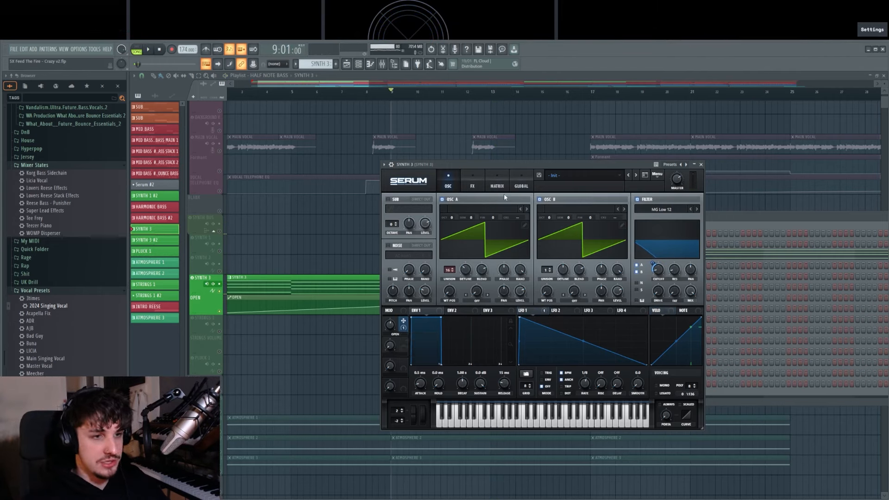
click(472, 179)
key(Escape)
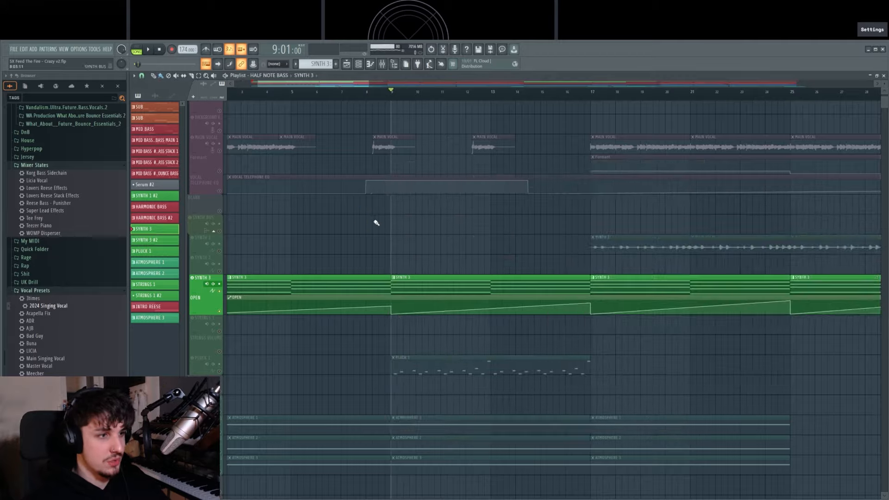
Play SYNTH 3 while examining SSL Native FlexVerb on its mixer channel
key(F9)
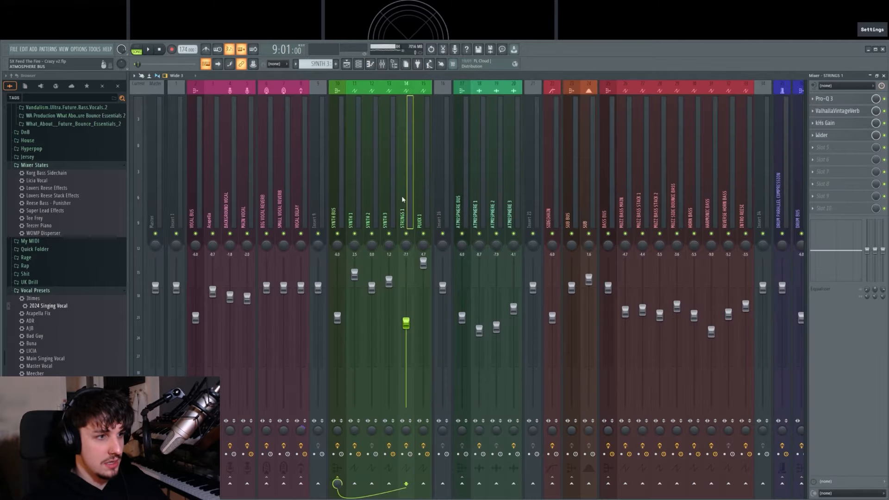
click(367, 205)
click(393, 188)
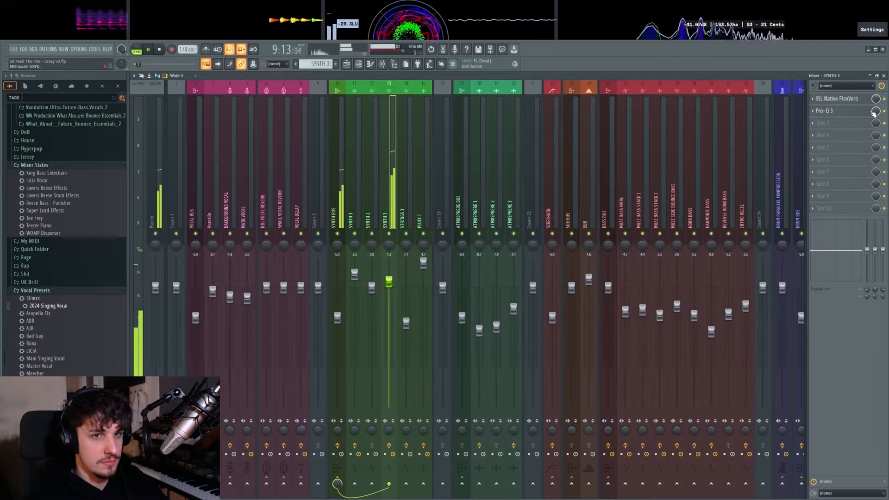
click(842, 110)
click(841, 99)
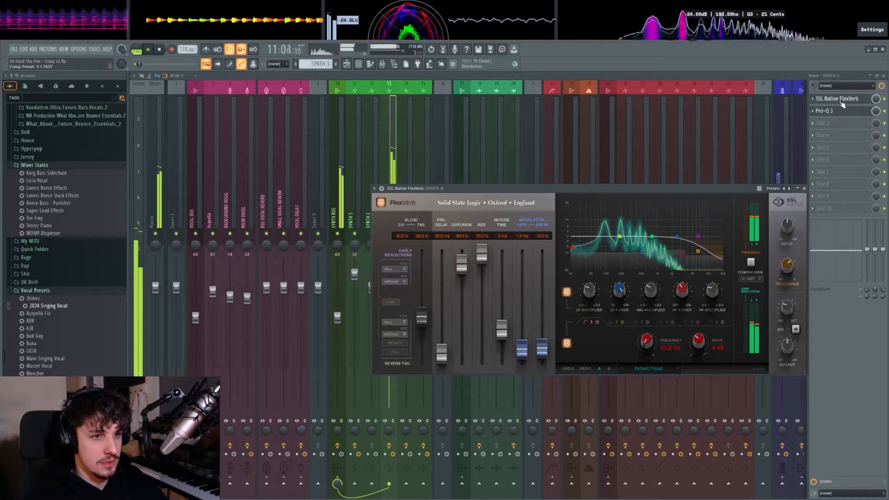
click(841, 102)
key(F5)
key(space)
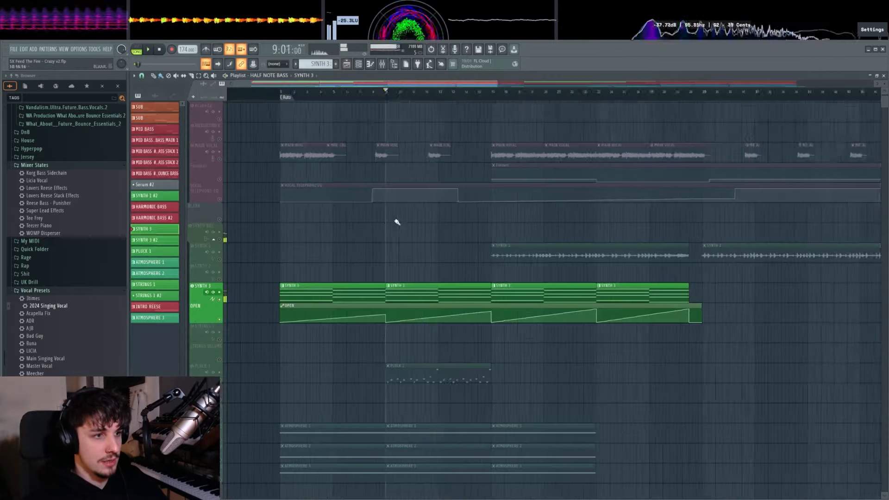
Solo ATMOSPHERE 1 and ATMOSPHERE 2 in turn and listen to each from bar 9
scroll(395, 315, down, 3)
click(219, 273)
scroll(297, 259, up, 4)
scroll(297, 259, down, 3)
right_click(220, 235)
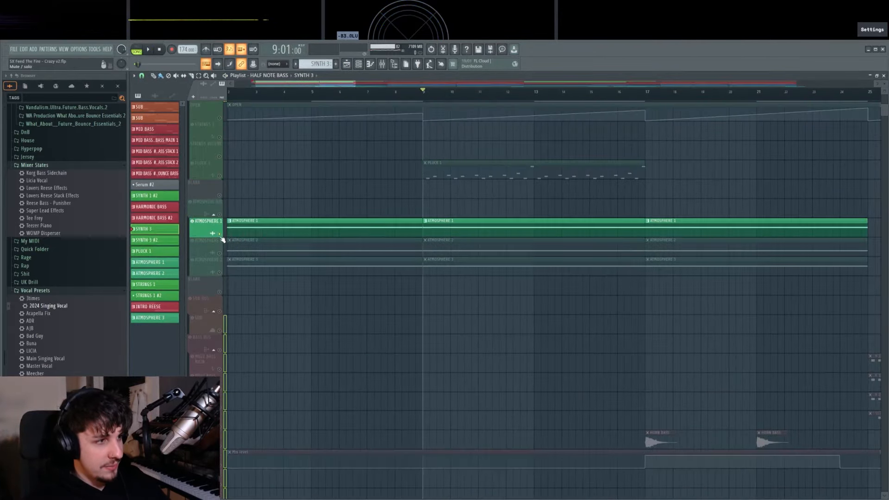
drag(451, 240, 389, 274)
key(space)
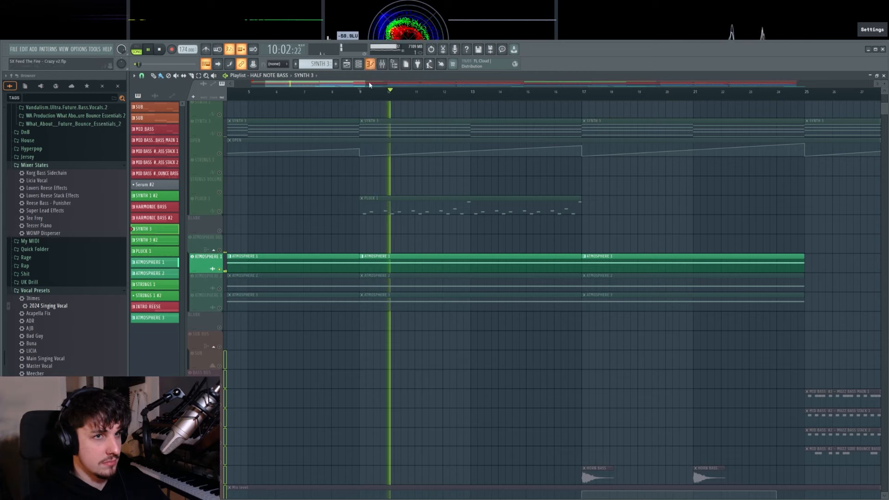
right_click(219, 308)
key(space)
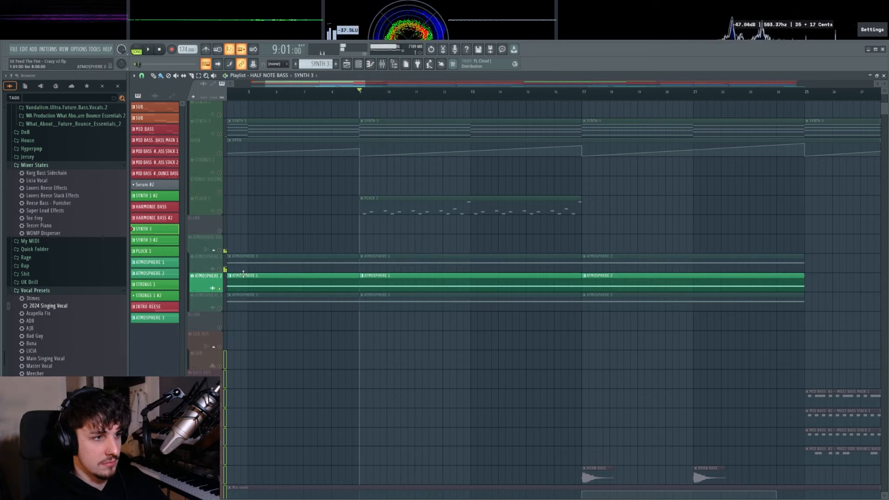
Open the Arcade instrument of ATMOSPHERE 3 to examine its Remember preset
key(F6)
click(566, 308)
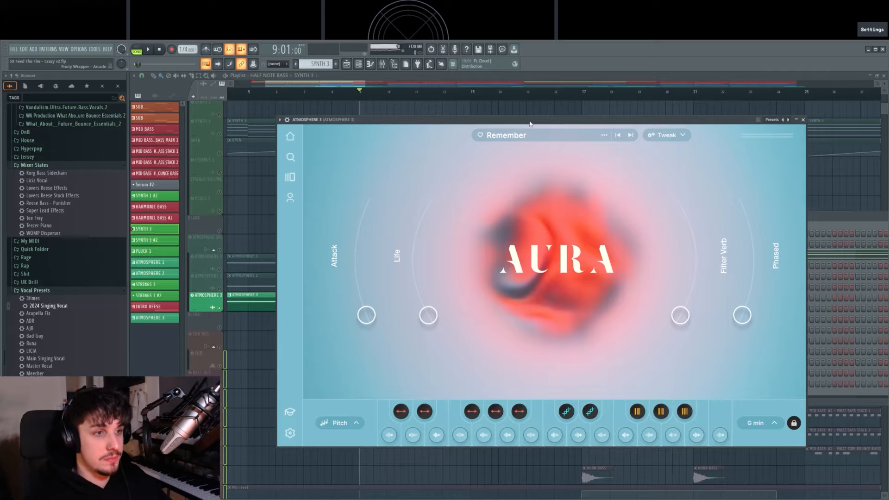
right_click(240, 177)
Play the soloed ATMOSPHERE 3 track from bar 9
scroll(329, 247, down, 7)
drag(418, 288, 367, 353)
scroll(429, 255, up, 3)
scroll(462, 294, down, 1)
drag(460, 296, 523, 309)
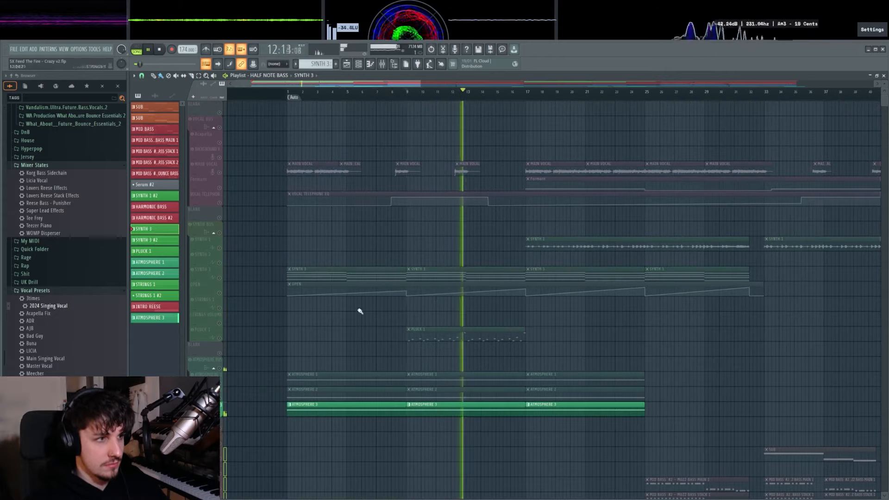
key(space)
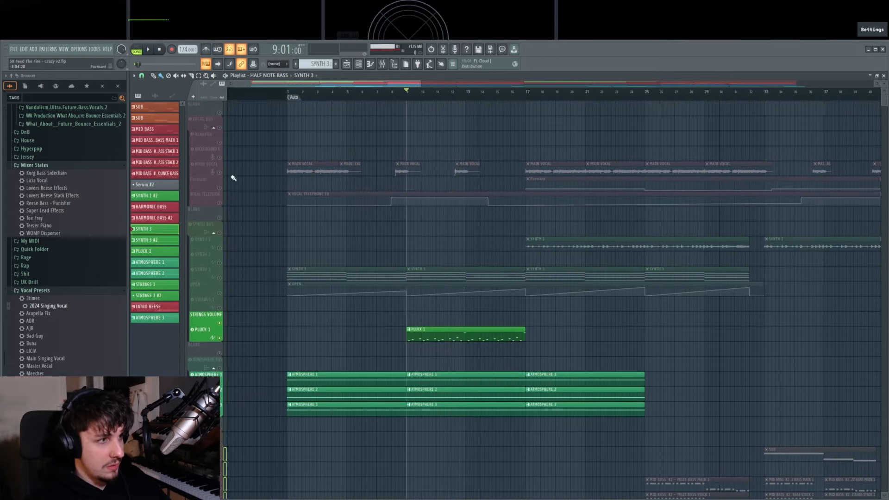
Enable the vocal, synth, pluck and atmosphere tracks together and play the section from bar 9
ctrl+click(222, 308)
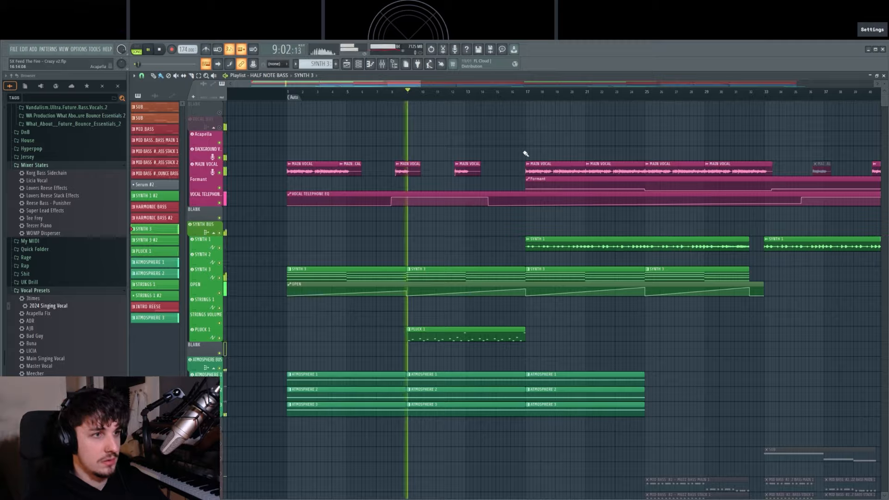
key(space)
scroll(474, 284, down, 2)
scroll(474, 283, up, 2)
scroll(535, 334, down, 2)
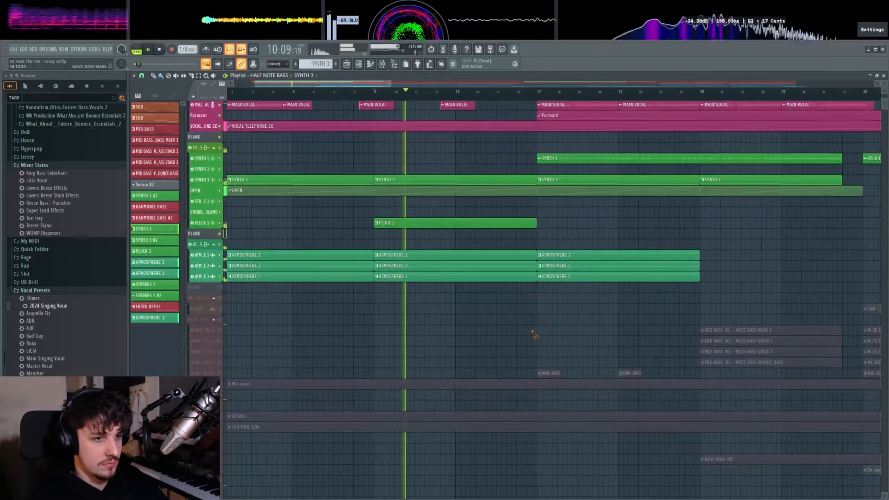
Follow the playback of the vocal, synth, pluck and atmosphere layers through bar 17 in the playlist
drag(514, 319, 449, 318)
scroll(486, 319, up, 1)
drag(495, 273, 522, 273)
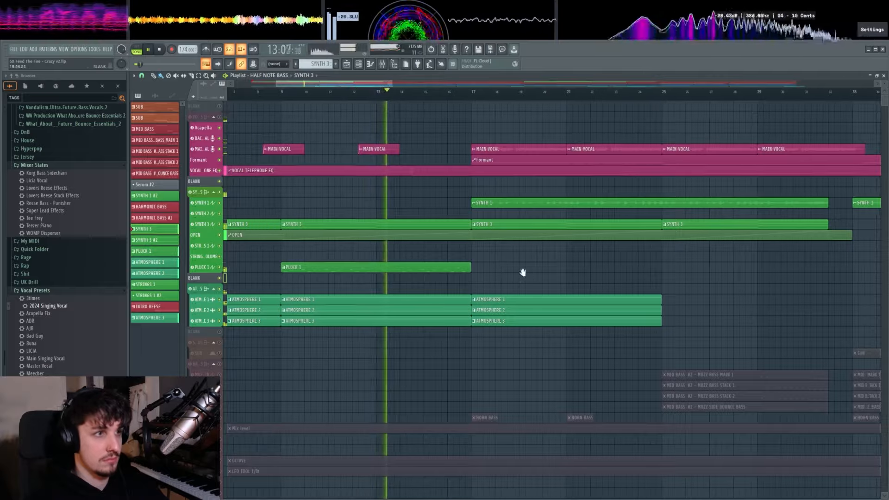
scroll(495, 130, up, 3)
scroll(459, 200, down, 2)
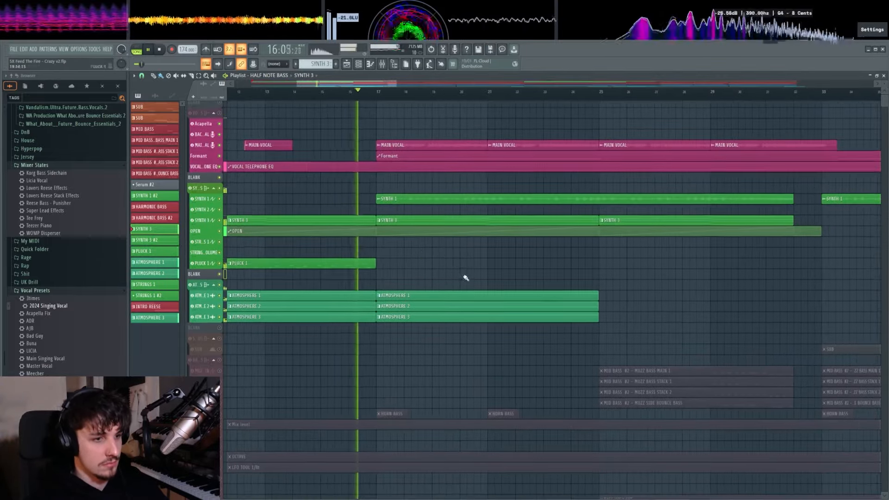
scroll(471, 267, down, 4)
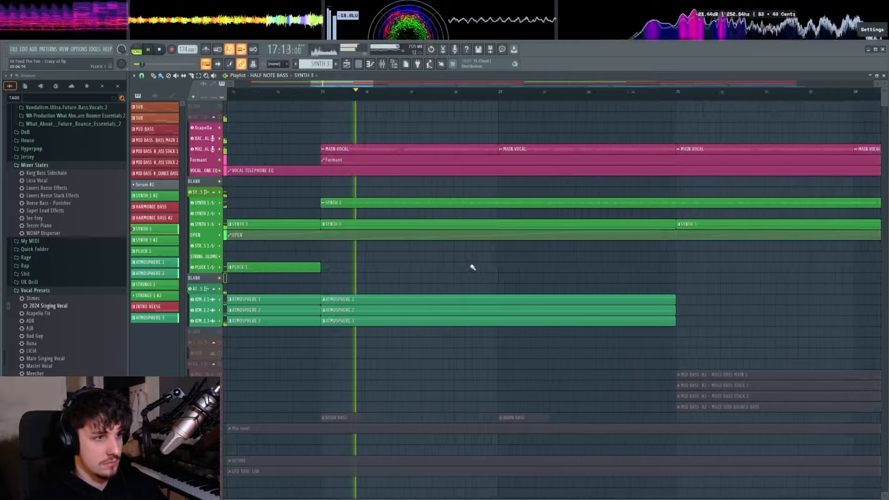
scroll(500, 270, down, 1)
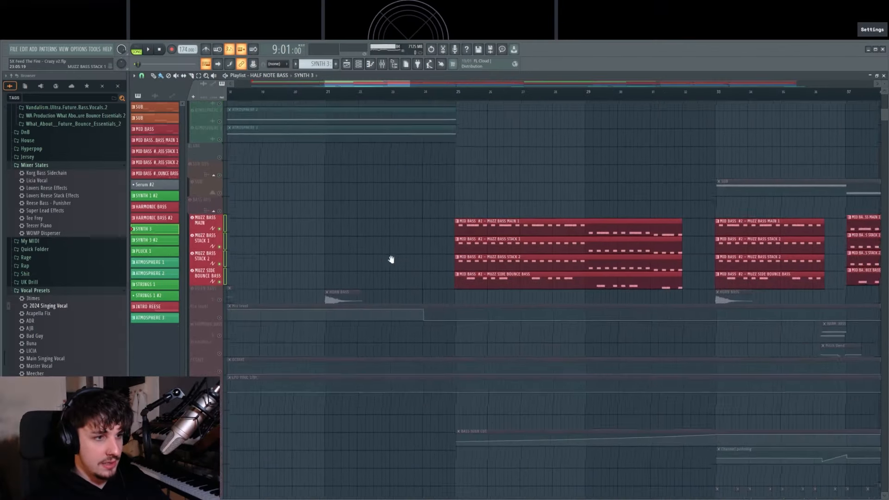
Listen to the four soloed Muzz bass tracks with their BASS HIGH CUT automation, including the phrase from bar 29
scroll(454, 266, down, 5)
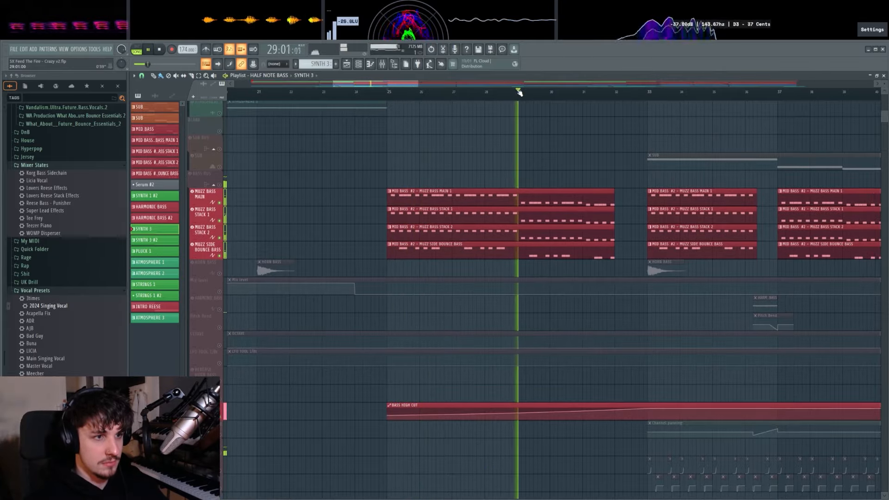
scroll(536, 218, down, 1)
scroll(570, 432, up, 10)
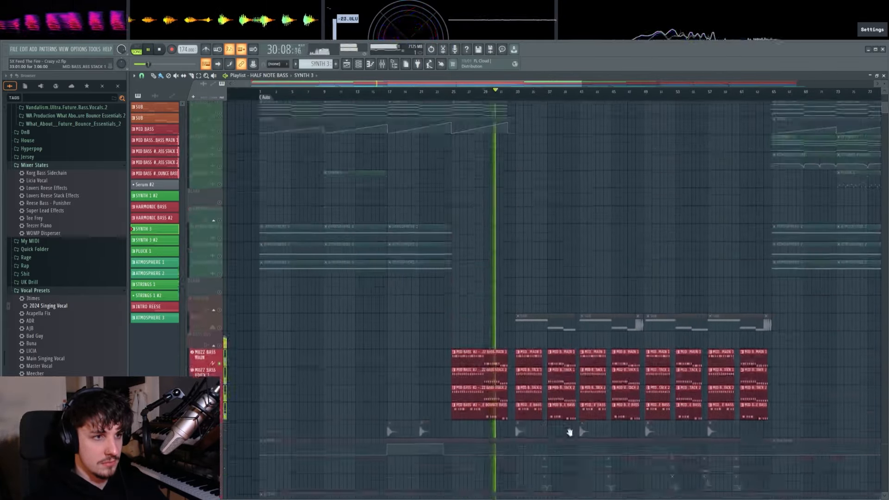
key(space)
Enable the SYNTH 1 track alongside the Muzz basses and play the section from bar 25
scroll(390, 265, up, 2)
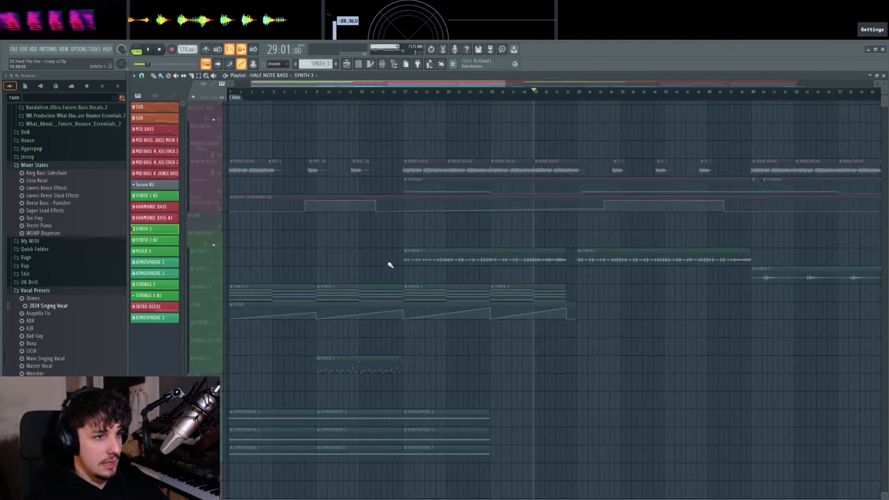
click(219, 264)
key(space)
scroll(500, 167, up, 3)
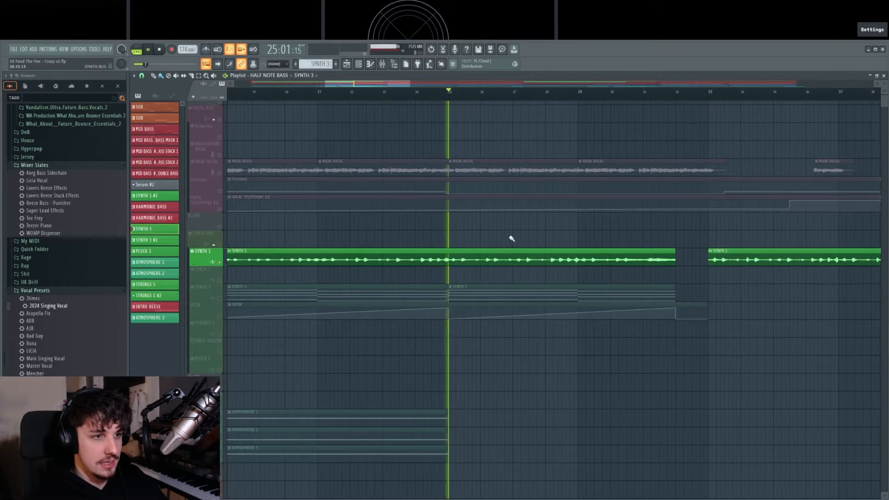
scroll(324, 238, up, 1)
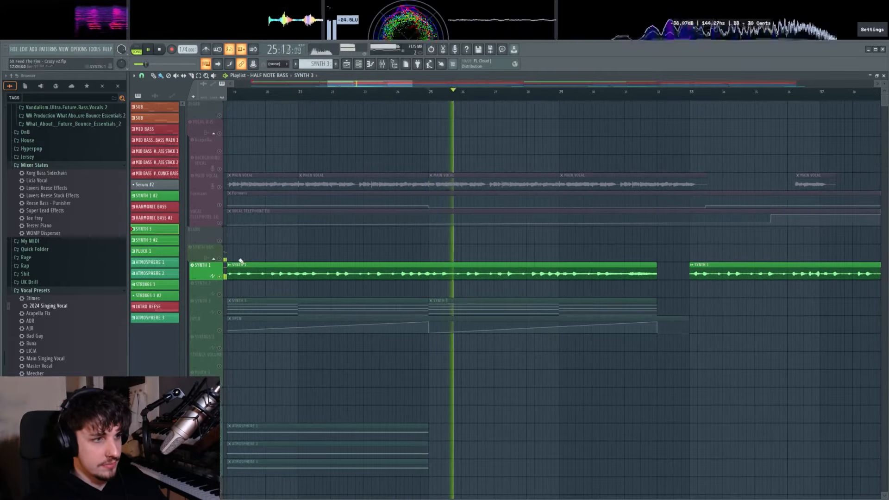
Add the SYNTH 3 track and its OPEN automation to the audition and listen to them with the basses
click(220, 314)
click(220, 331)
scroll(451, 342, down, 6)
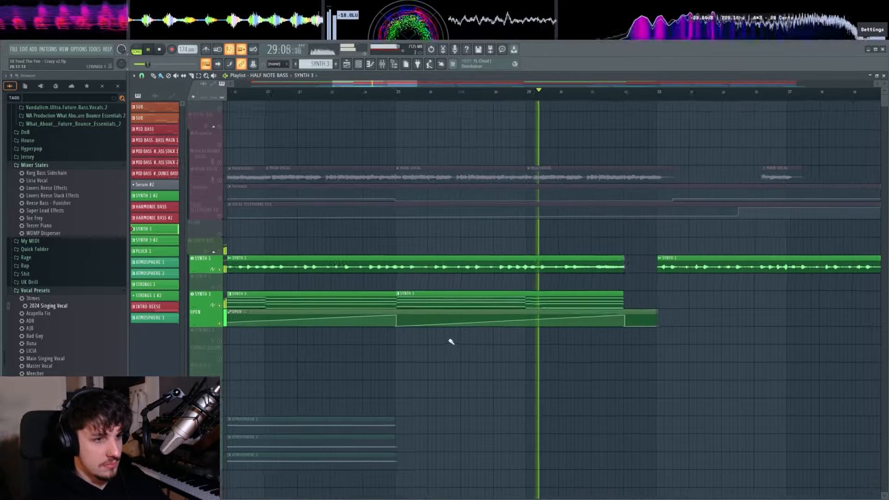
scroll(449, 341, down, 2)
scroll(468, 341, down, 10)
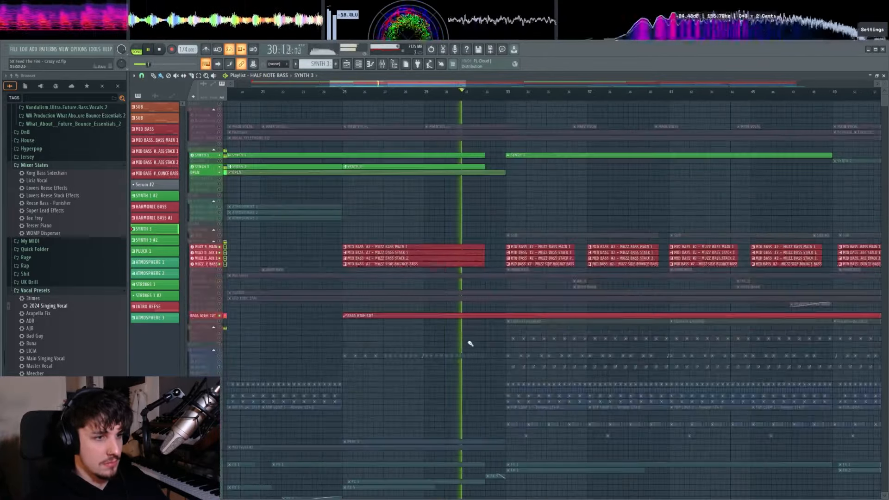
key(space)
Replay the combined synths and Muzz basses from bar 25 and compare their clips
scroll(233, 178, up, 8)
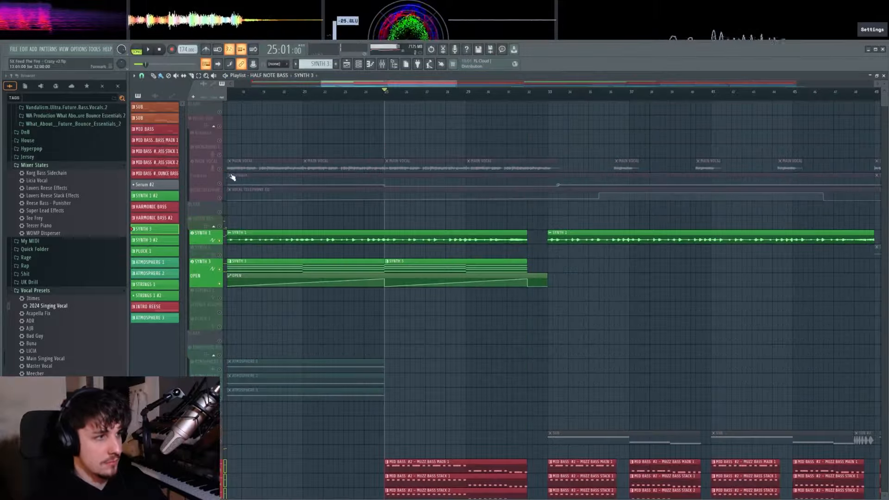
scroll(444, 278, down, 10)
key(space)
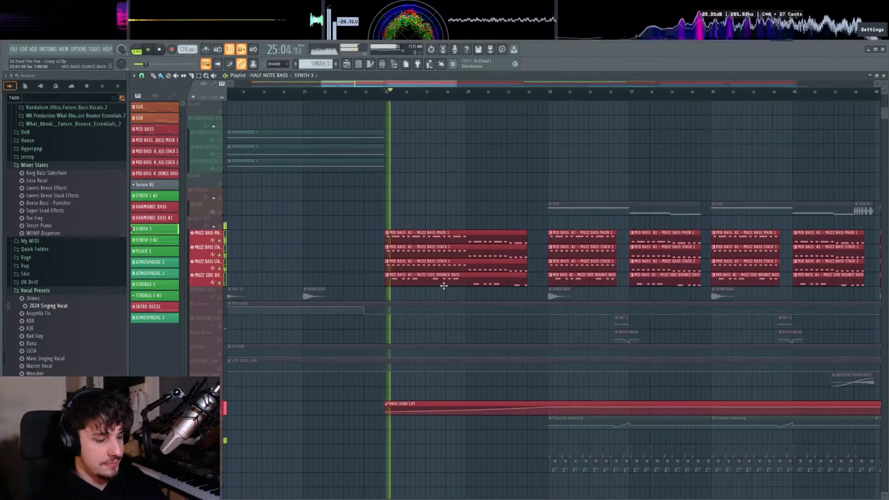
scroll(445, 285, up, 4)
scroll(445, 285, up, 3)
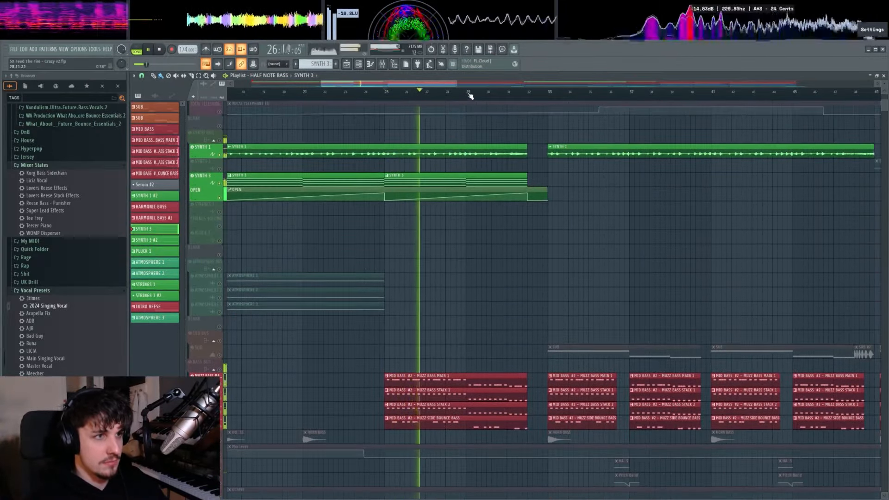
scroll(473, 264, down, 11)
key(space)
Enable the KICK 1 track and examine its build-up pattern from bar 25
scroll(445, 312, down, 8)
scroll(414, 301, up, 3)
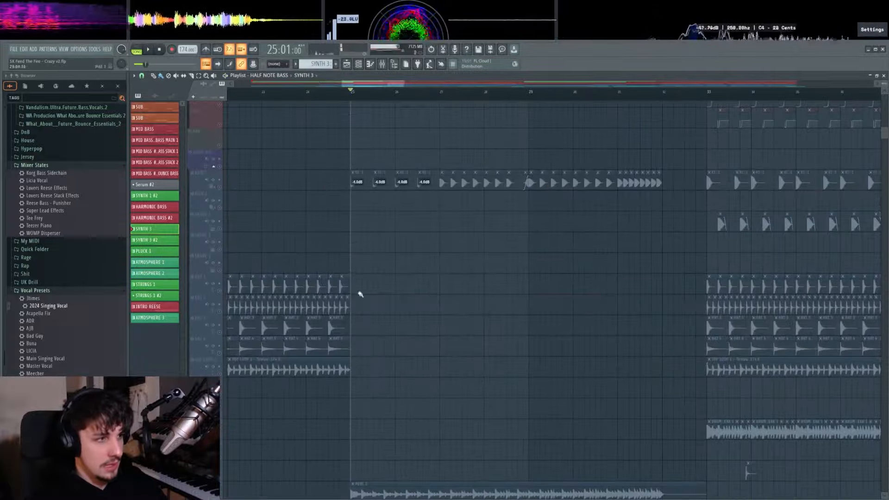
click(219, 187)
scroll(393, 236, down, 5)
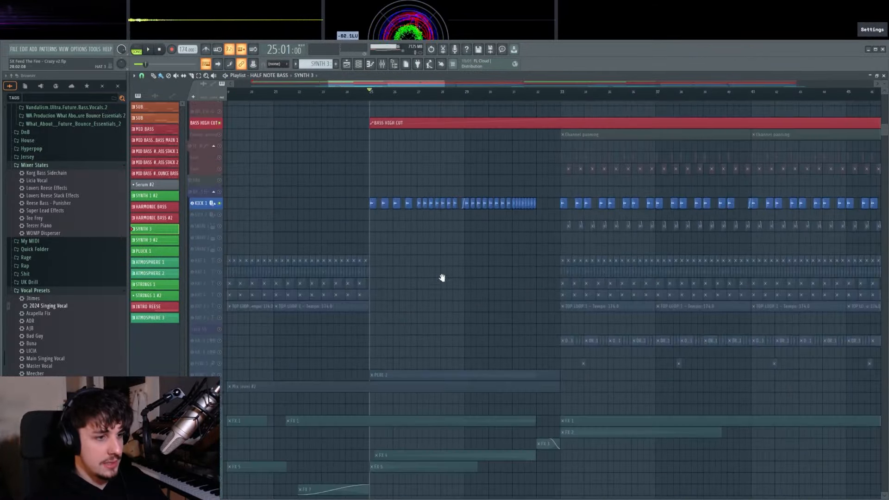
scroll(440, 279, up, 2)
scroll(439, 283, down, 4)
scroll(439, 283, up, 2)
Enable the PERC 2 track and briefly open its audio clip
click(219, 314)
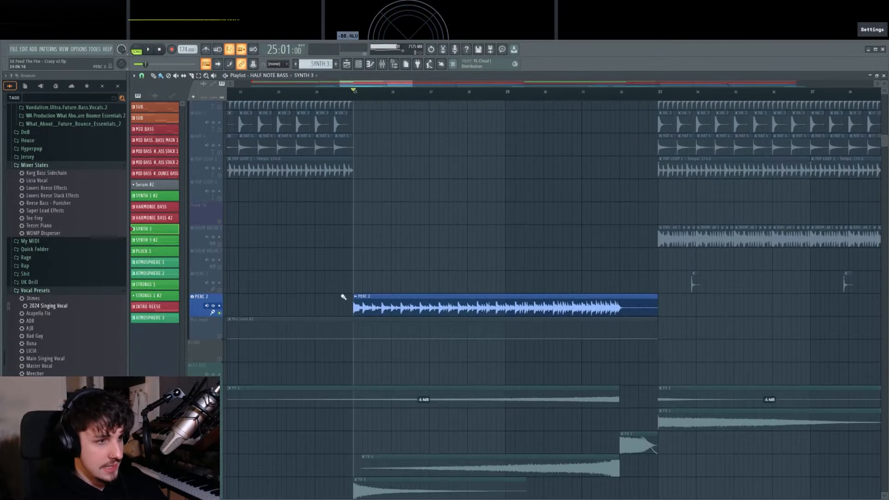
drag(387, 296, 408, 343)
double_click(410, 344)
key(Escape)
Solo the effect tracks FX 1 through FX 7 as a group
scroll(488, 295, down, 4)
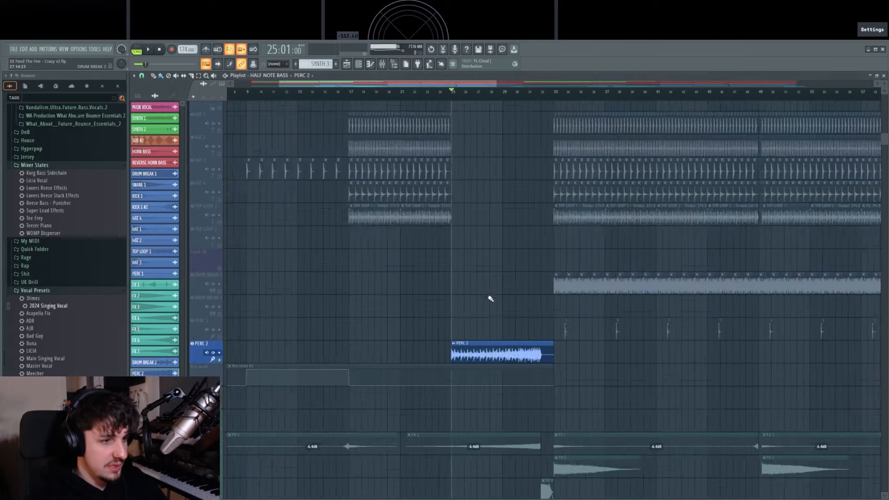
scroll(305, 304, down, 3)
click(220, 292)
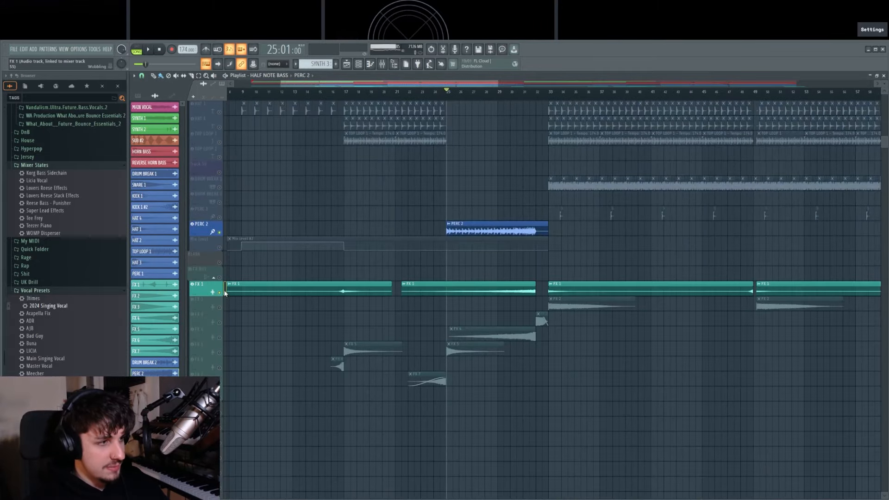
right_click(222, 339)
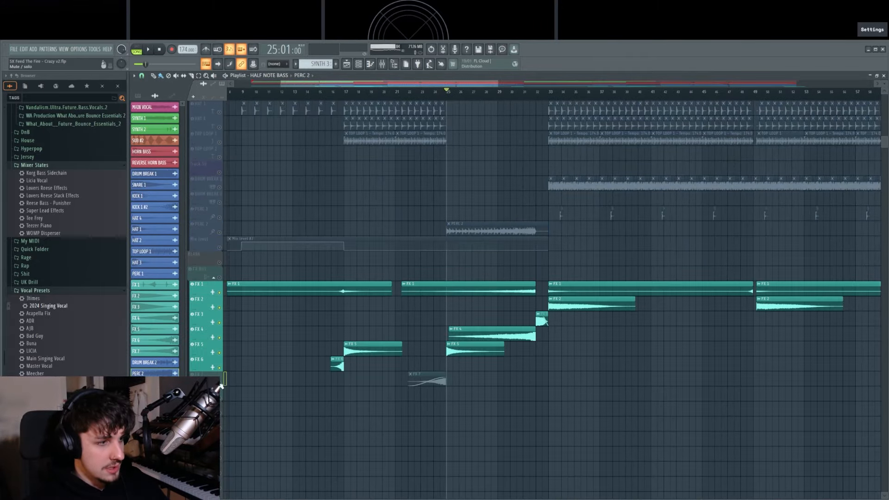
Play the soloed FX tracks from bar 23 to hear the FX 7 riser leading into the FX 5 clip at bar 25
drag(439, 94, 431, 95)
scroll(474, 220, up, 4)
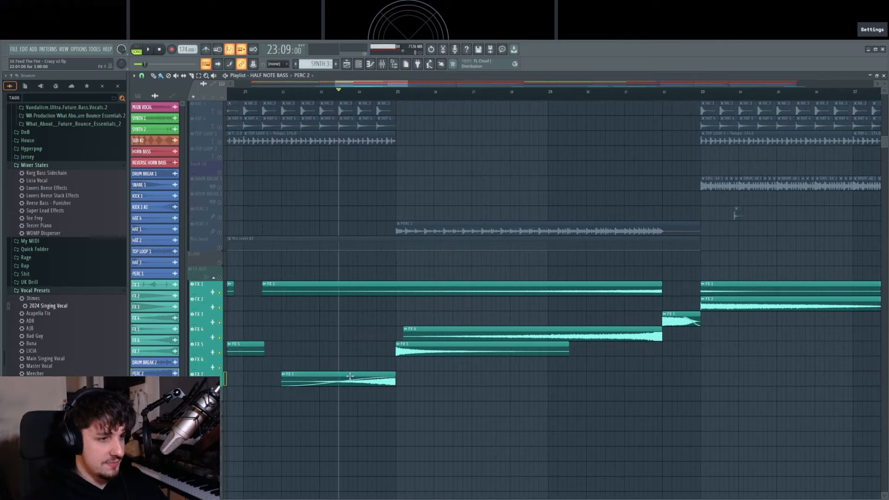
ctrl+click(394, 378)
ctrl+click(425, 350)
drag(568, 403, 625, 406)
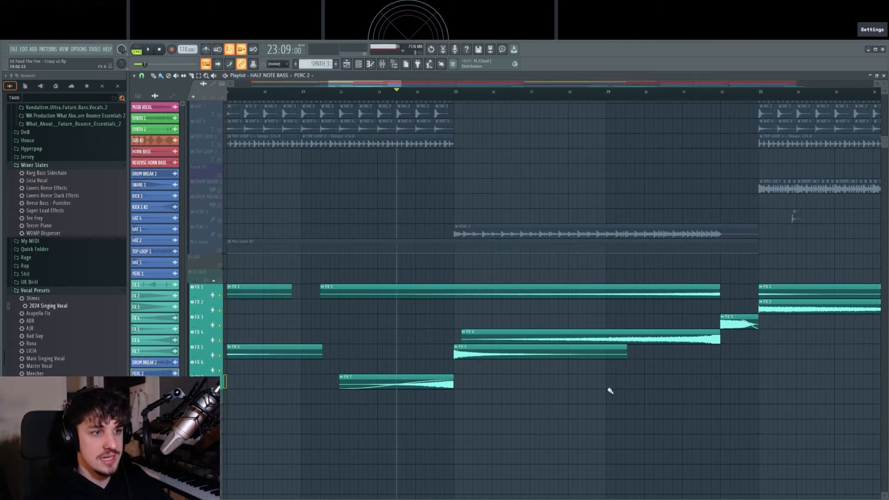
key(space)
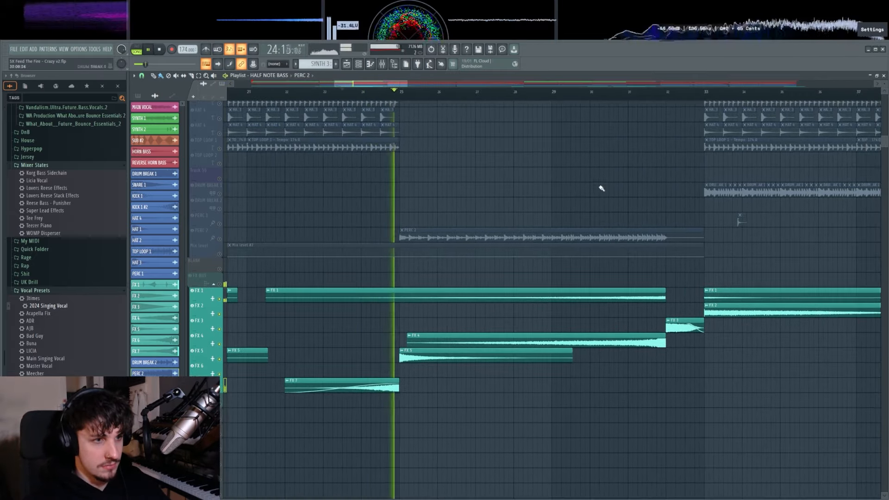
Play the FX tracks from about bar 30 into the drop at bar 33 and mark the FX 3 clip
click(619, 92)
drag(712, 331, 649, 347)
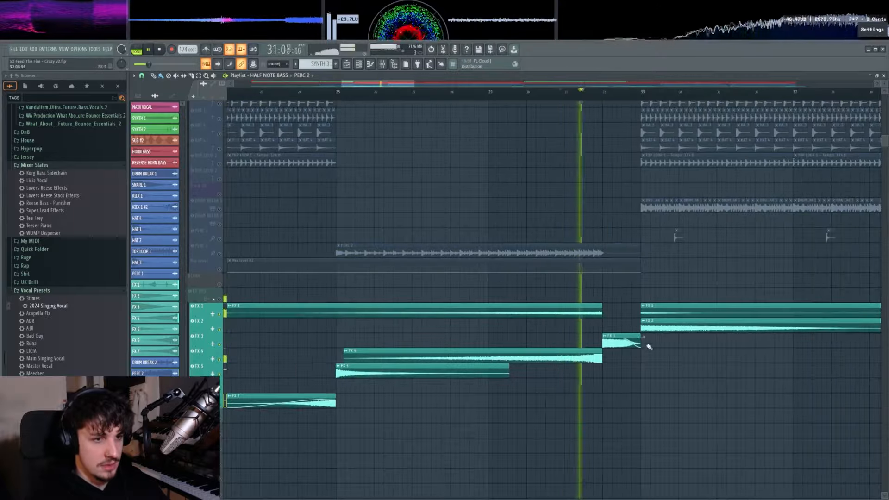
drag(644, 312, 577, 301)
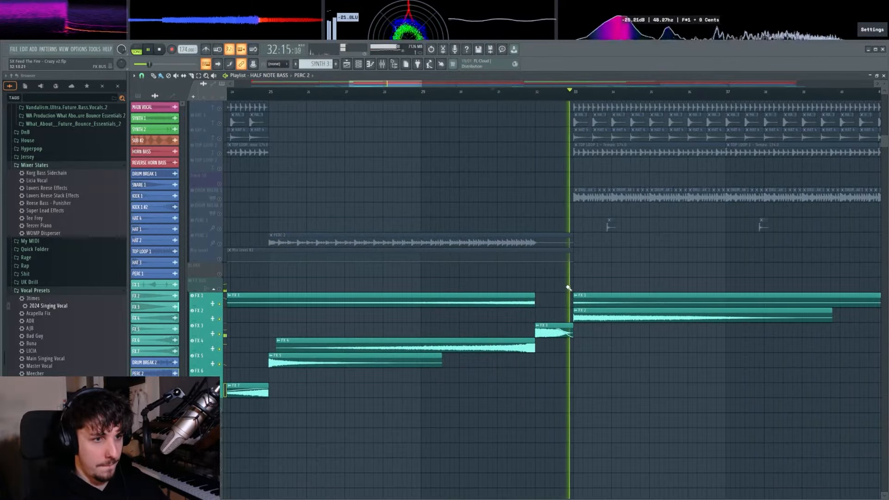
key(space)
drag(563, 302, 549, 348)
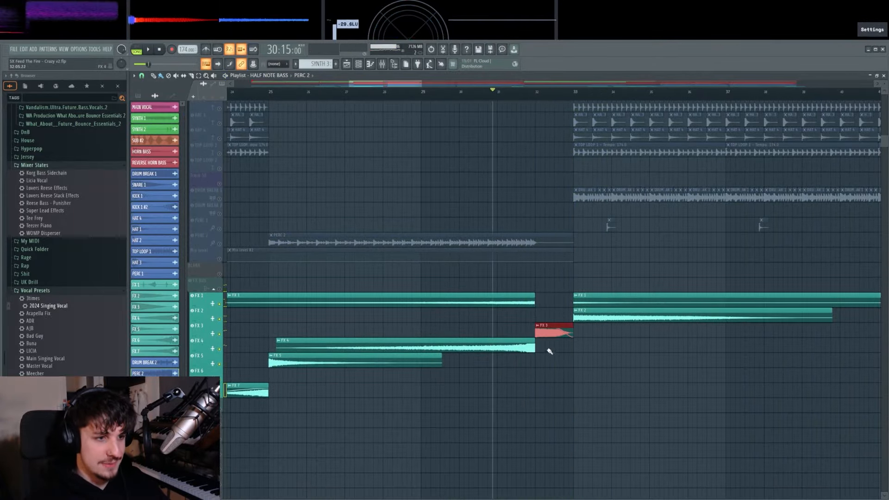
Enable all tracks again and play the full arrangement from bar 25 through the build-up
scroll(550, 334, up, 3)
scroll(544, 344, down, 5)
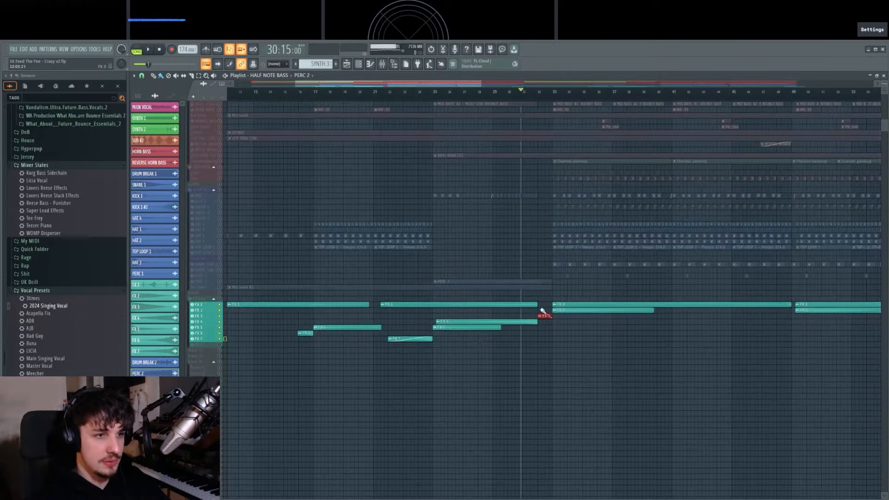
scroll(440, 348, down, 4)
scroll(398, 97, up, 3)
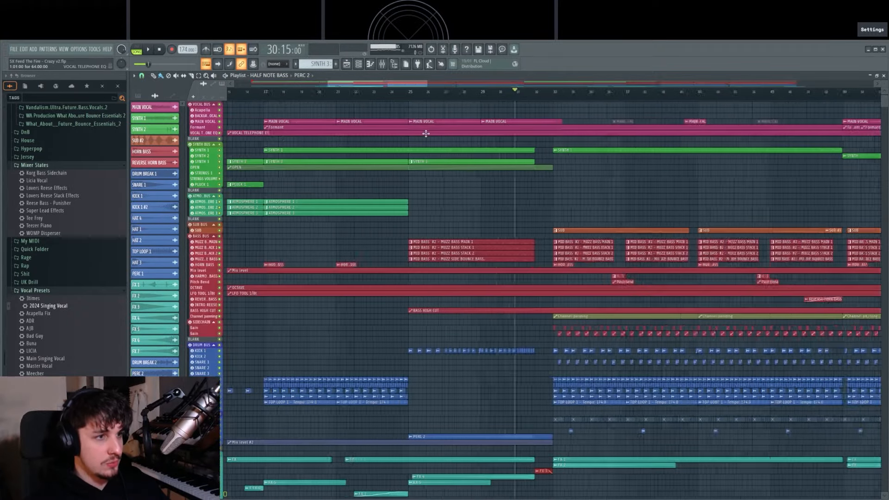
key(space)
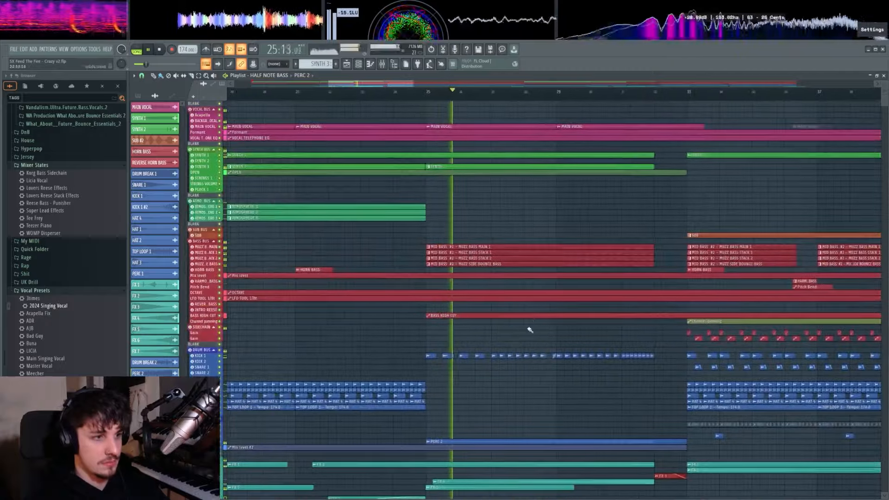
drag(528, 318, 450, 314)
drag(549, 326, 605, 321)
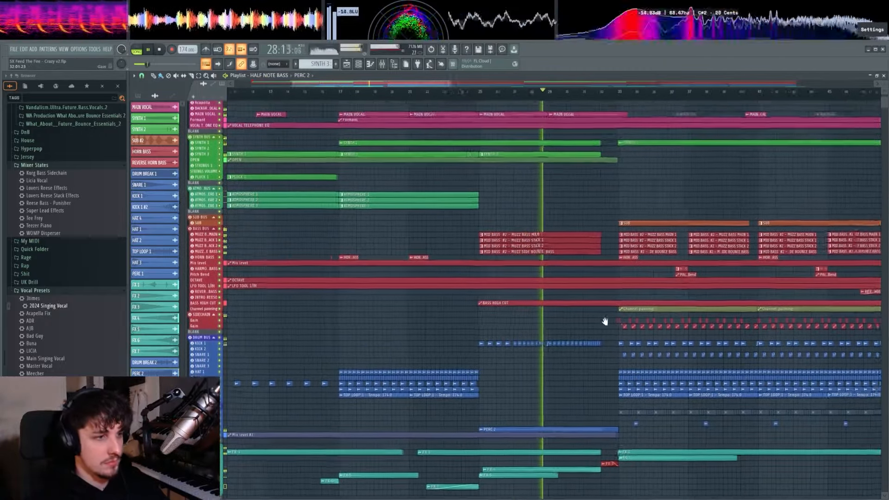
drag(702, 306, 751, 306)
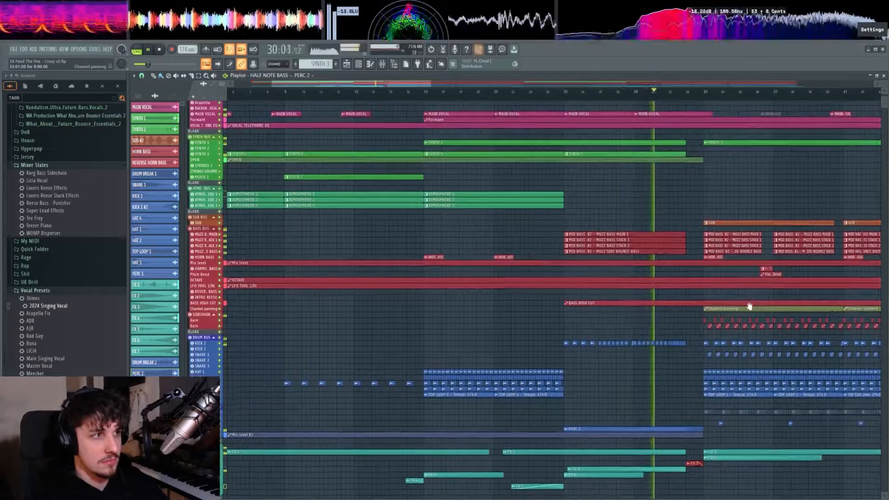
scroll(519, 303, up, 4)
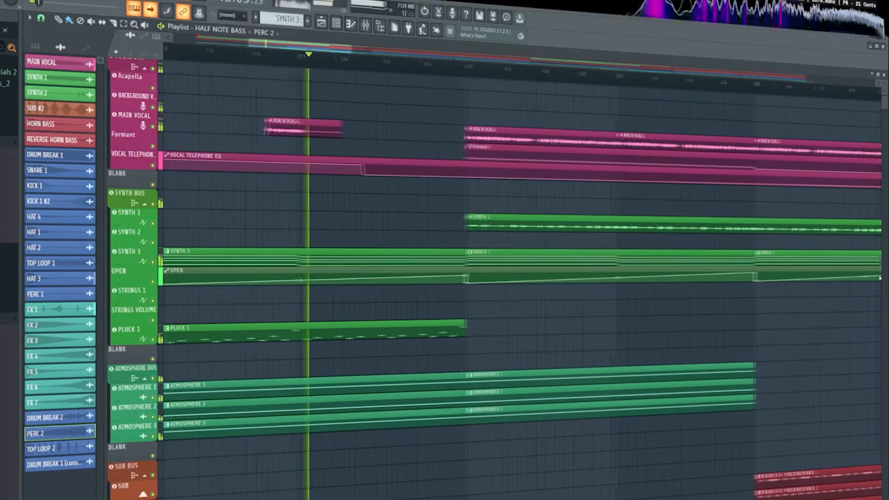
Follow the full intro playback from the vocal and synth tracks down through the basses, drums and effects
scroll(878, 278, down, 4)
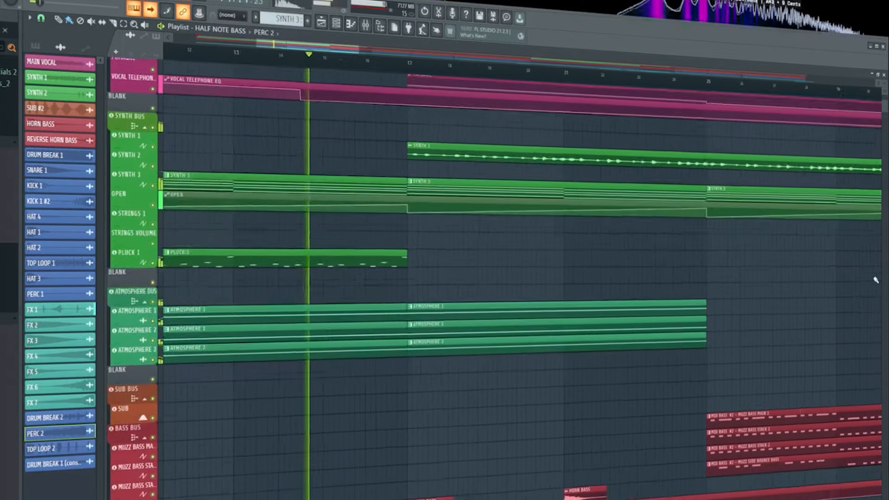
scroll(875, 279, down, 14)
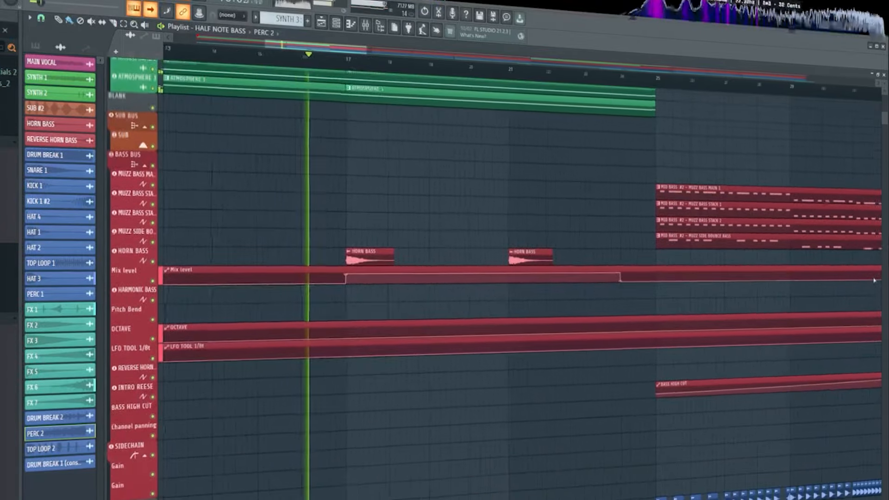
scroll(875, 280, down, 7)
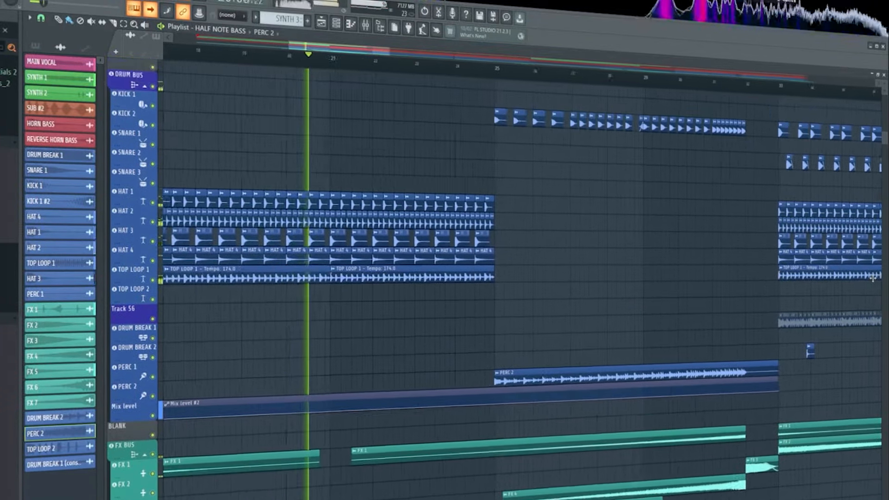
Follow the playback from the intro into the build-up at bar 25, moving from the drum tracks up to the vocals and synths
scroll(873, 278, up, 1)
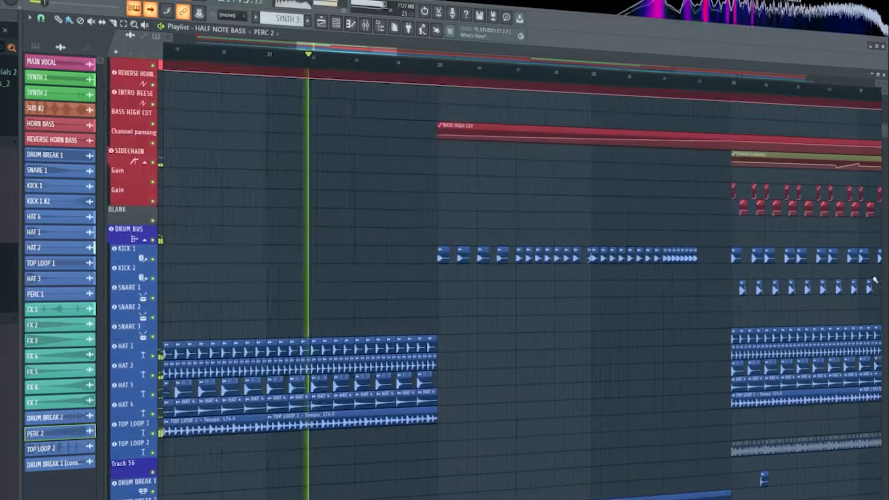
scroll(875, 280, up, 4)
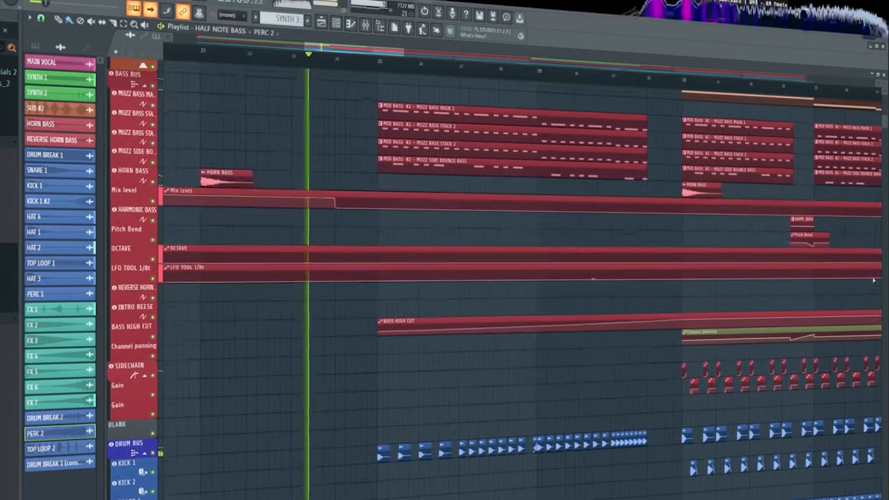
scroll(874, 280, up, 2)
scroll(874, 278, up, 5)
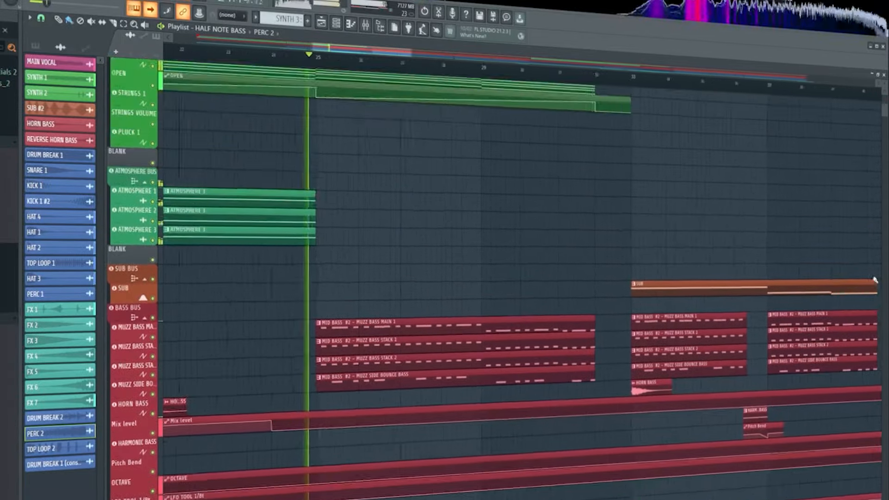
scroll(875, 281, up, 2)
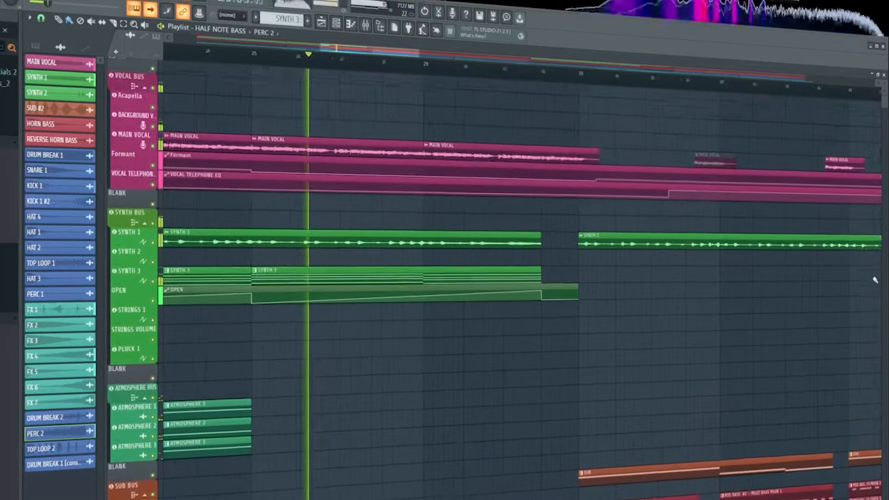
Follow the build-up playback from the synths and mid basses down to the accelerating kicks, PERC 2 and FX clips
scroll(875, 280, down, 1)
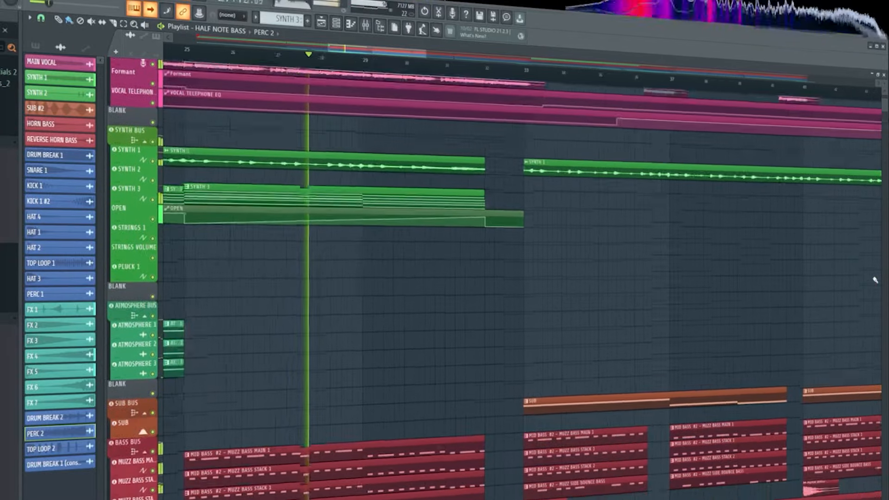
scroll(874, 279, down, 5)
scroll(875, 280, down, 7)
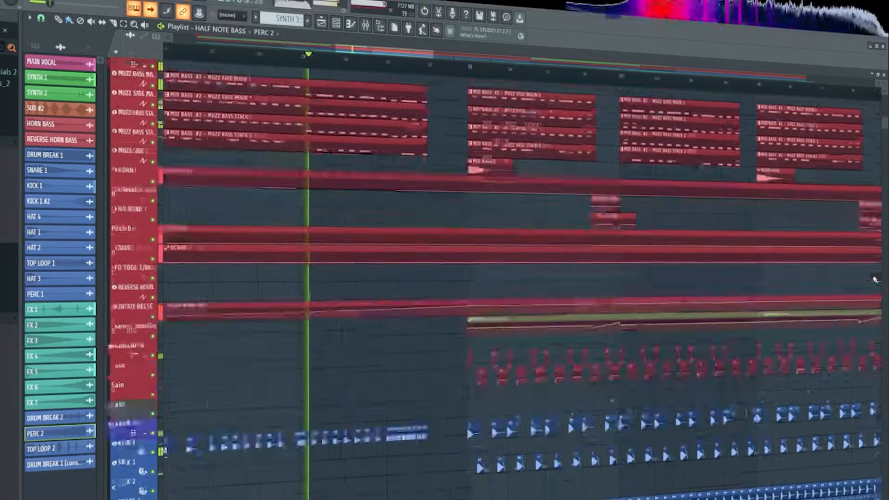
scroll(873, 278, down, 1)
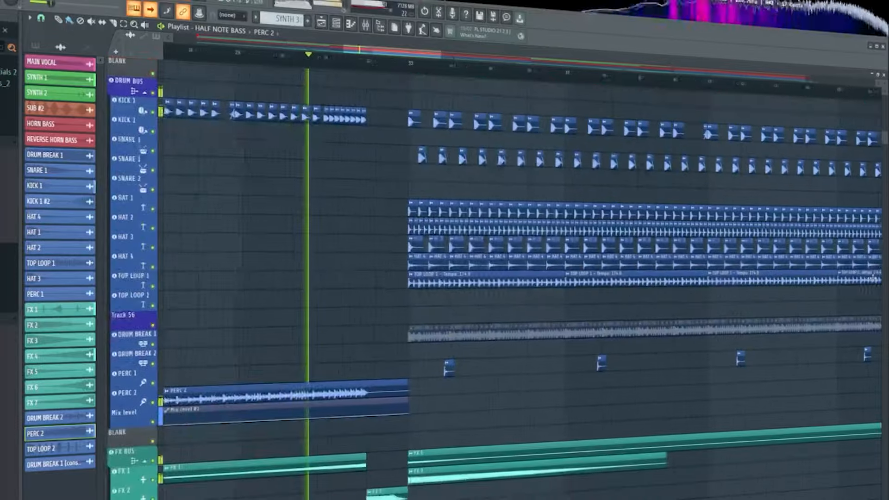
Follow the playback into the drop at bar 33, from the sub and mid basses down through the sidechain, kicks, snares, hats and top loop
scroll(874, 279, up, 1)
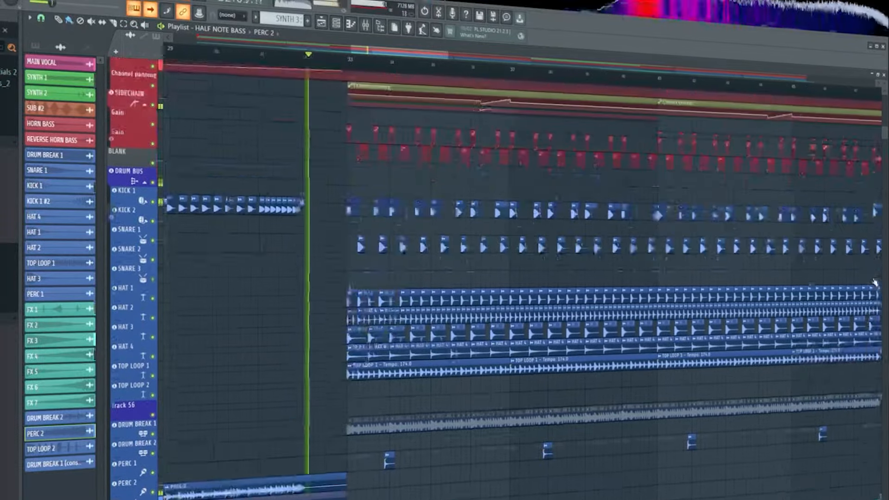
scroll(874, 282, up, 8)
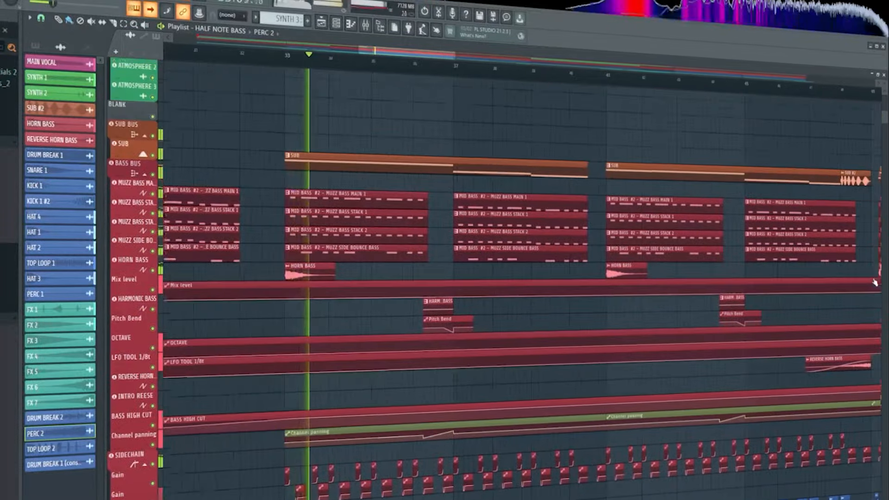
scroll(875, 281, down, 3)
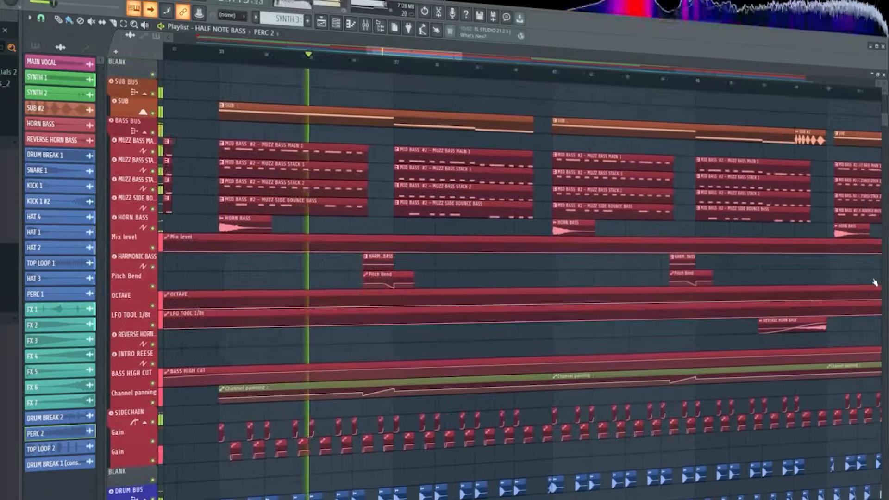
scroll(874, 282, down, 1)
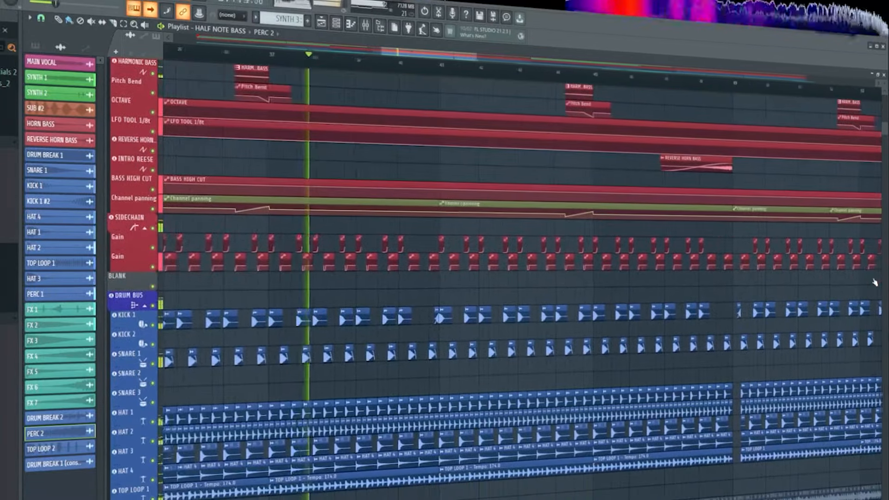
scroll(874, 282, down, 1)
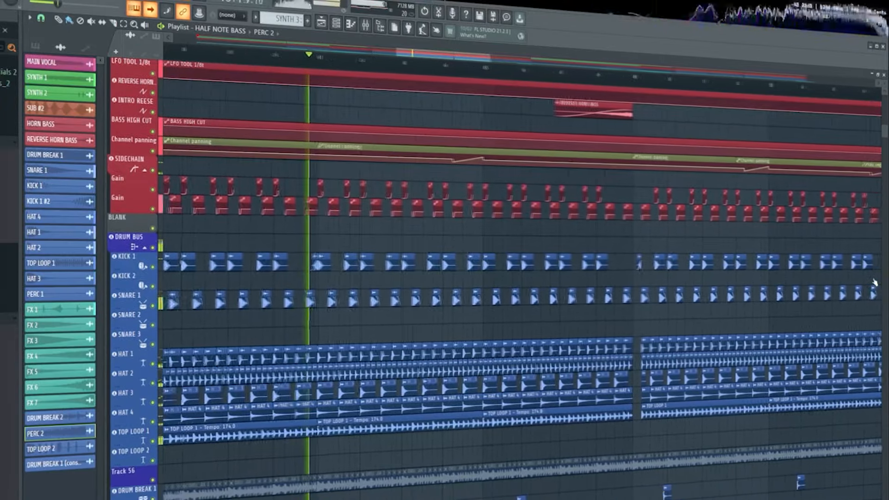
scroll(874, 282, down, 1)
scroll(874, 282, down, 3)
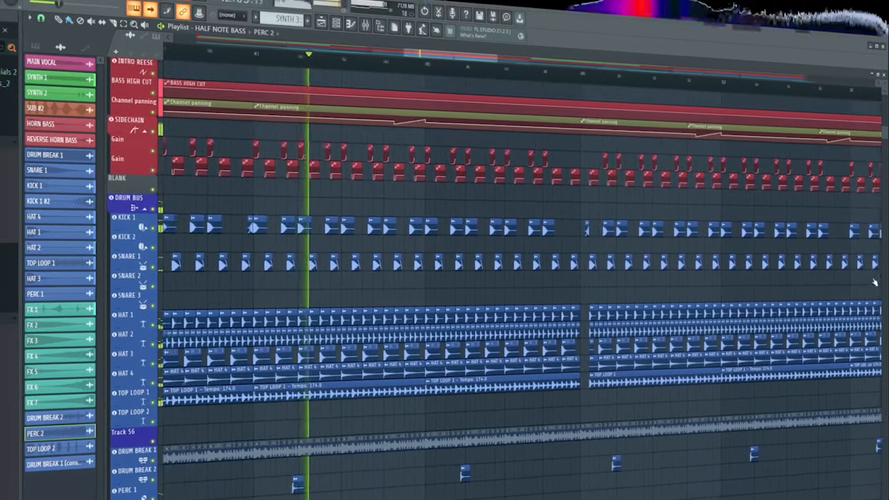
Follow the drop playback from about bar 42 to bar 53 across the sub, mid bass, horn bass and harmonic bass tracks
scroll(875, 282, up, 10)
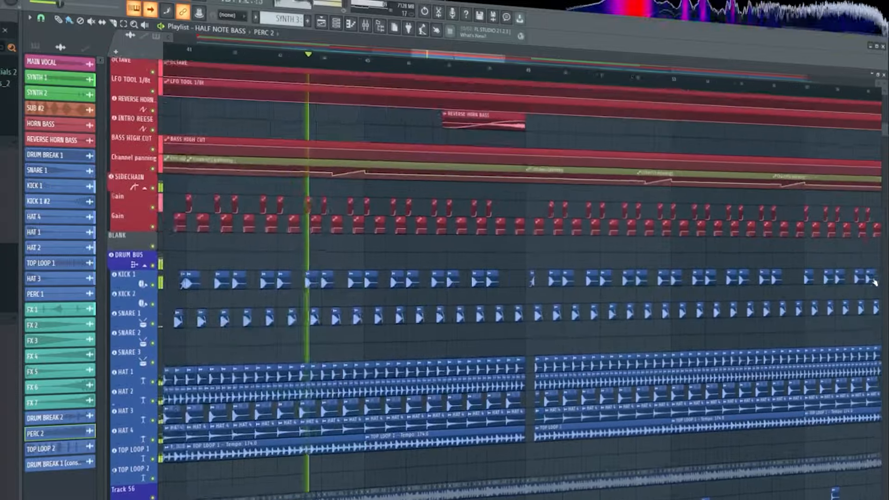
scroll(875, 282, up, 4)
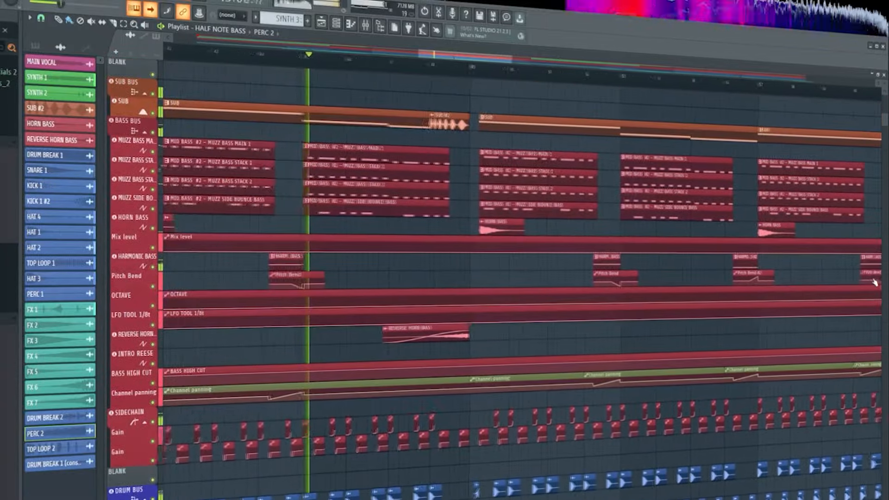
scroll(875, 282, down, 3)
scroll(874, 282, up, 2)
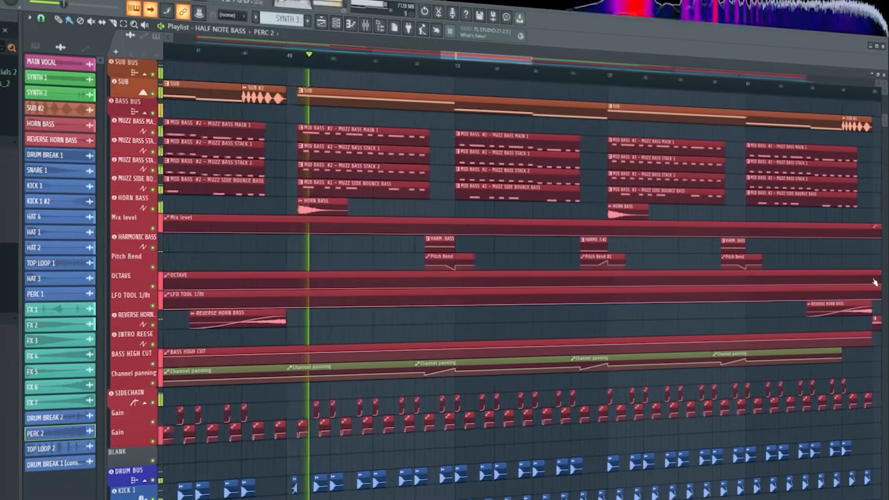
scroll(875, 282, down, 1)
scroll(875, 282, down, 1)
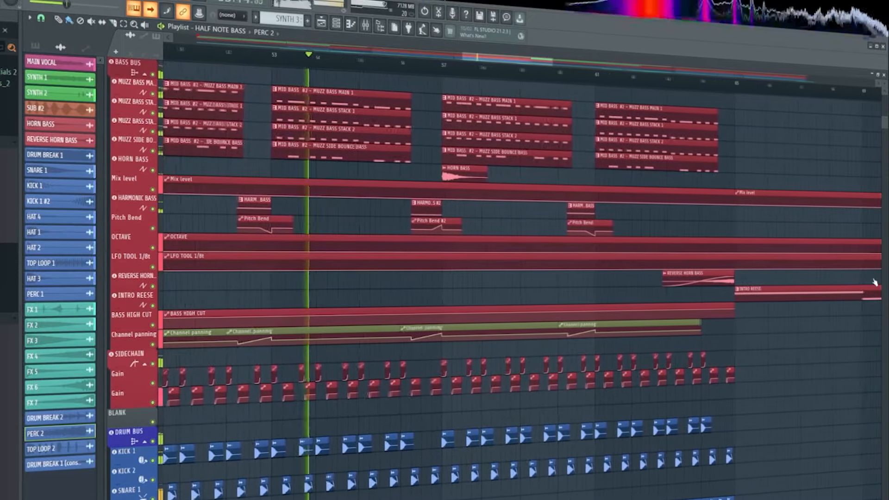
Follow the rest of the drop from about bar 54 to the SUB #2 fill before bar 65, comparing the bass and drum tracks
scroll(875, 282, down, 9)
scroll(875, 282, up, 7)
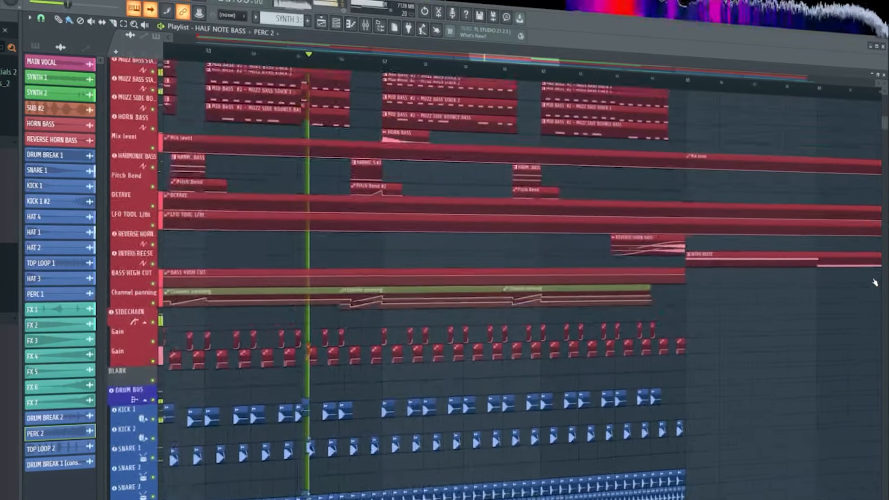
scroll(875, 282, up, 8)
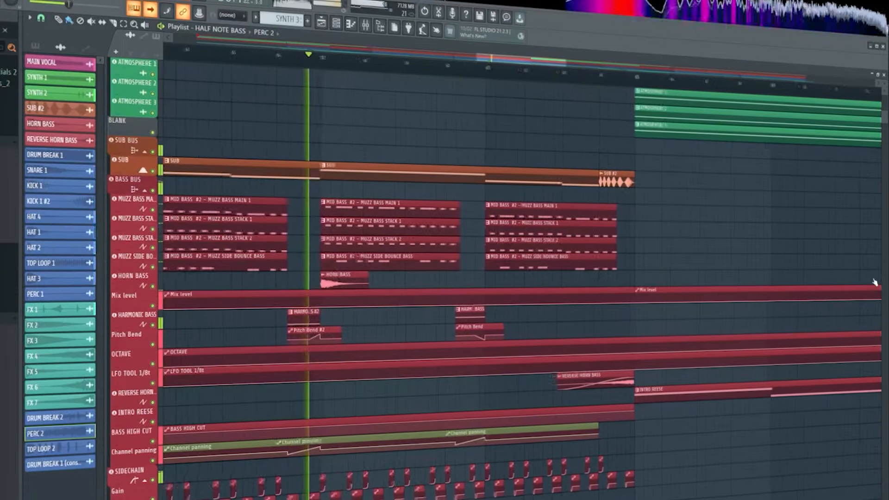
scroll(875, 282, up, 4)
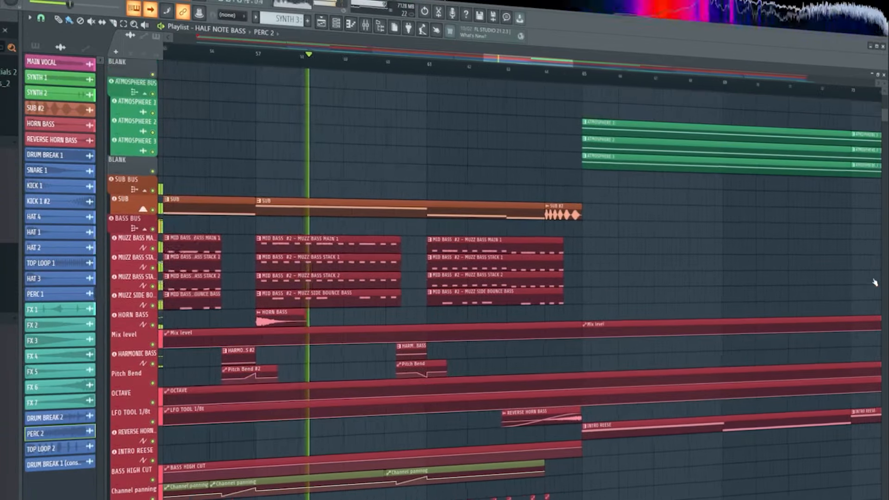
scroll(874, 282, down, 10)
scroll(875, 282, down, 3)
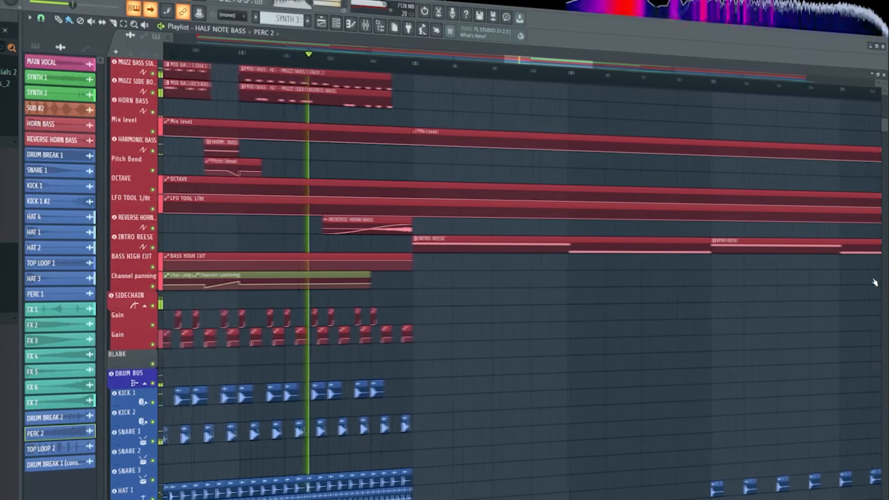
scroll(875, 282, up, 10)
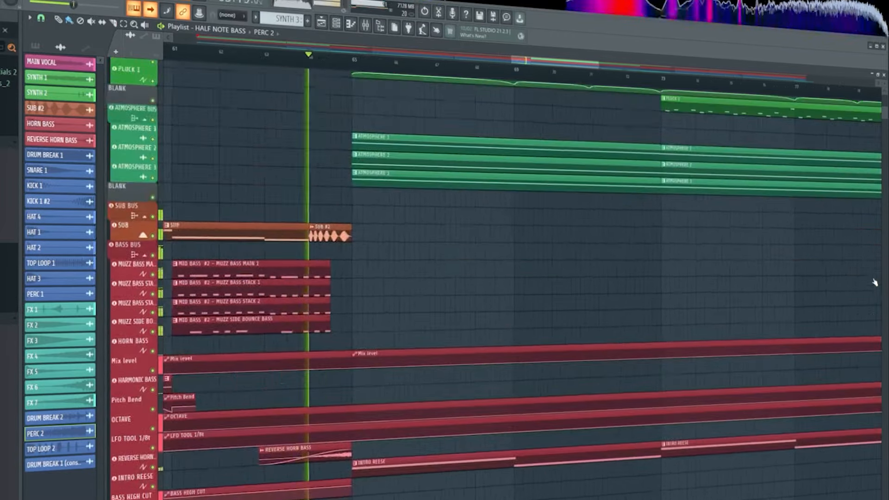